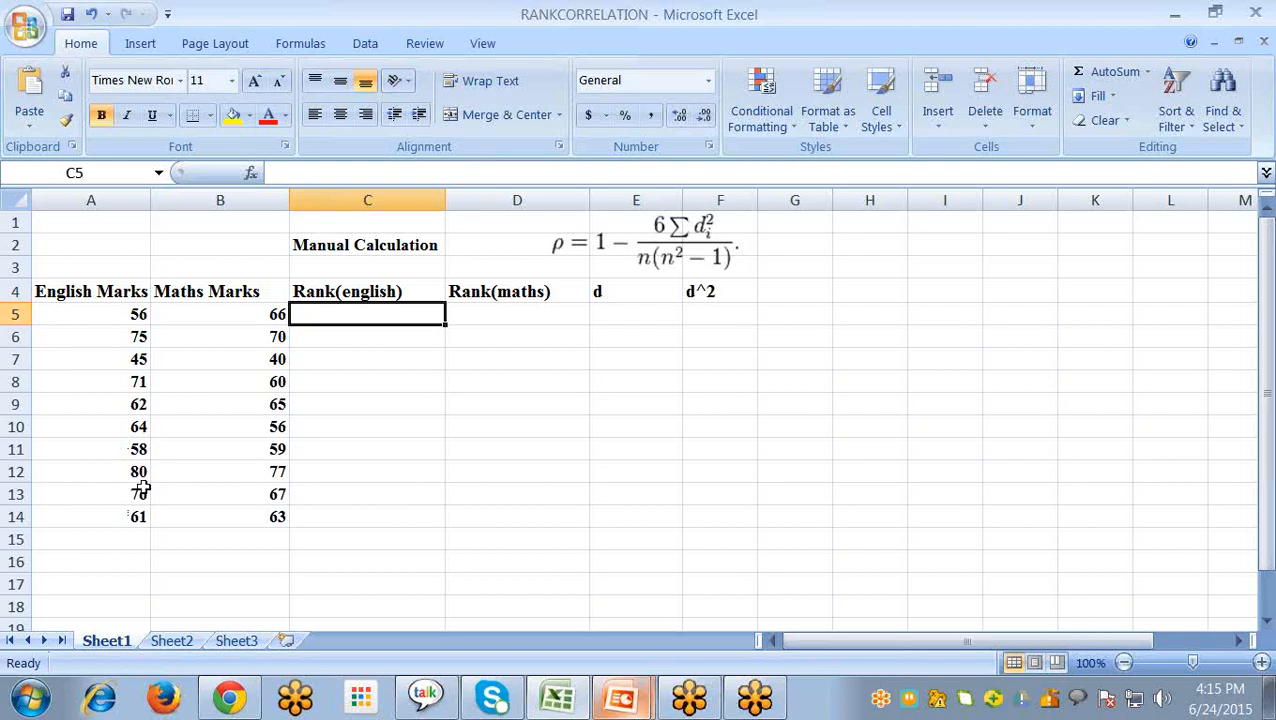
- Enter English rank 1 in C12 for the mark 80 and rank 2 in C13 for the mark 76
click(363, 475)
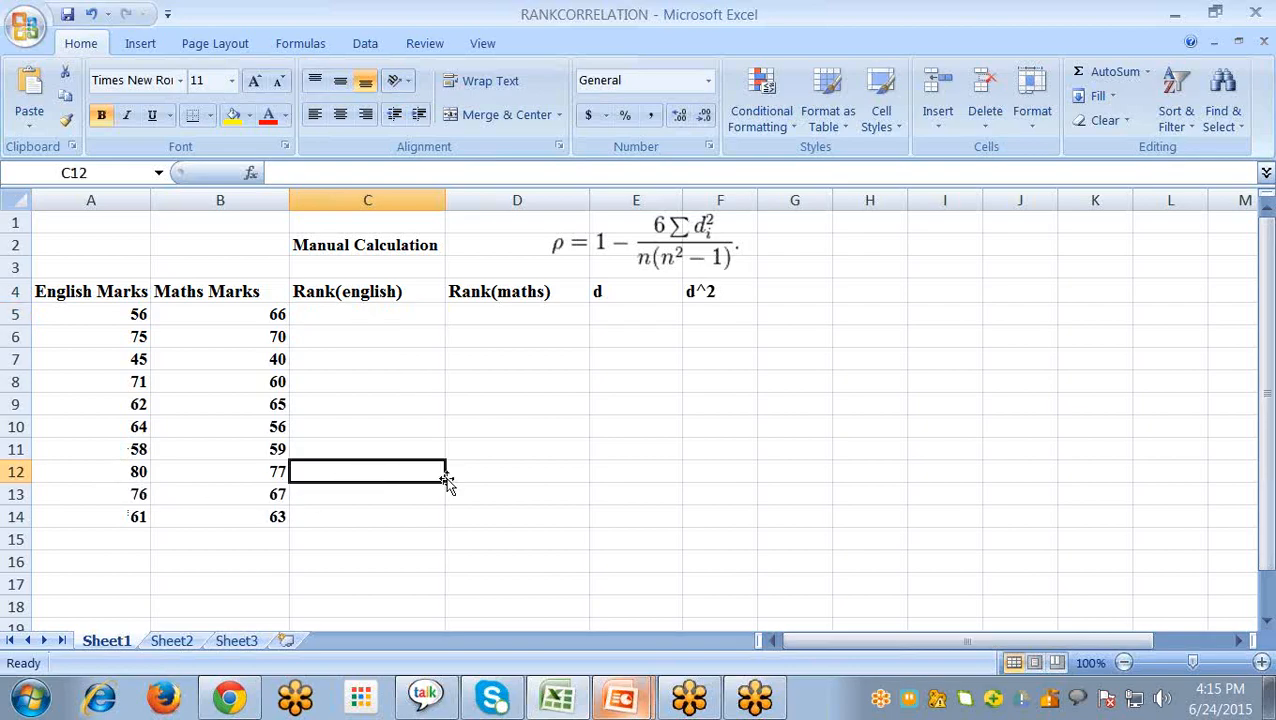
text(1)
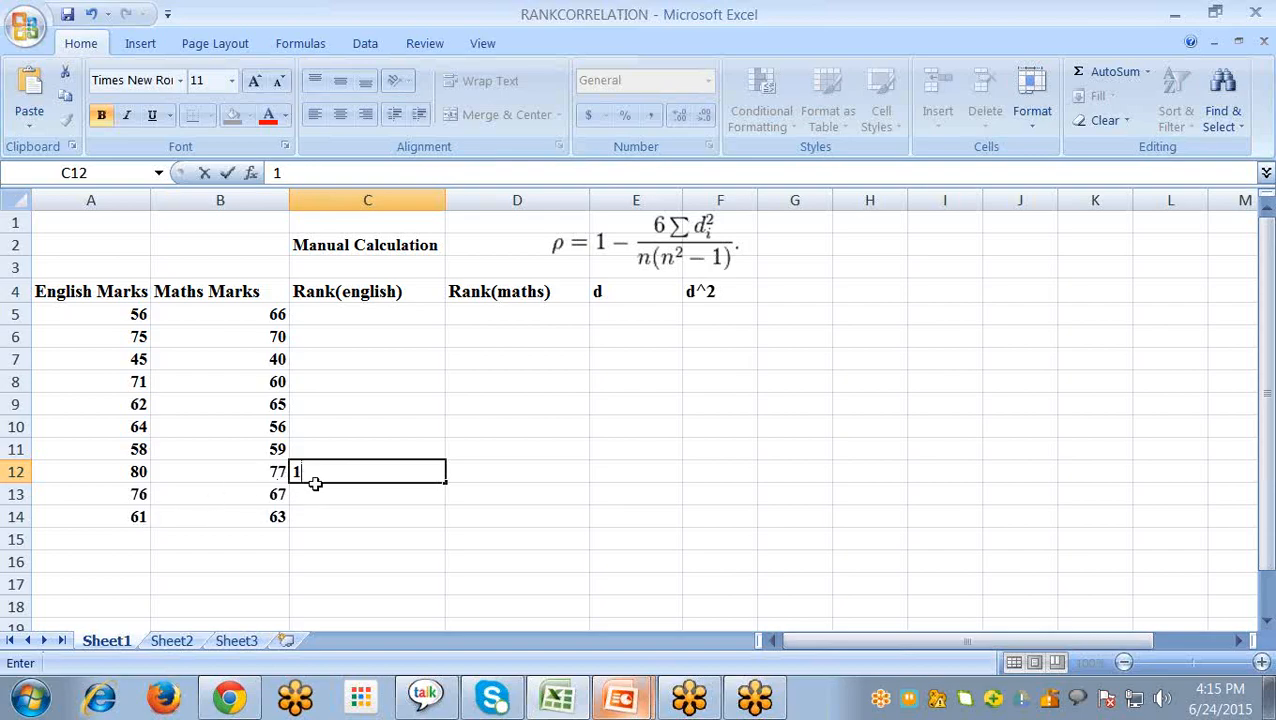
click(126, 473)
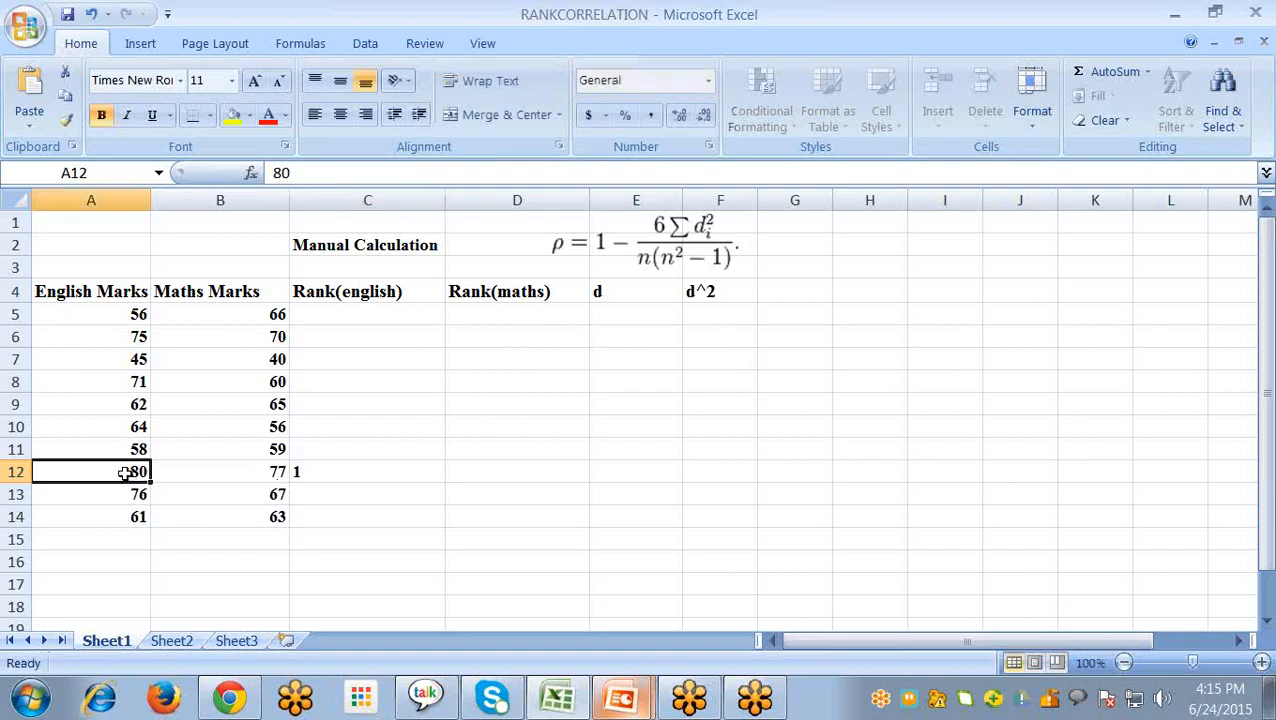
click(327, 472)
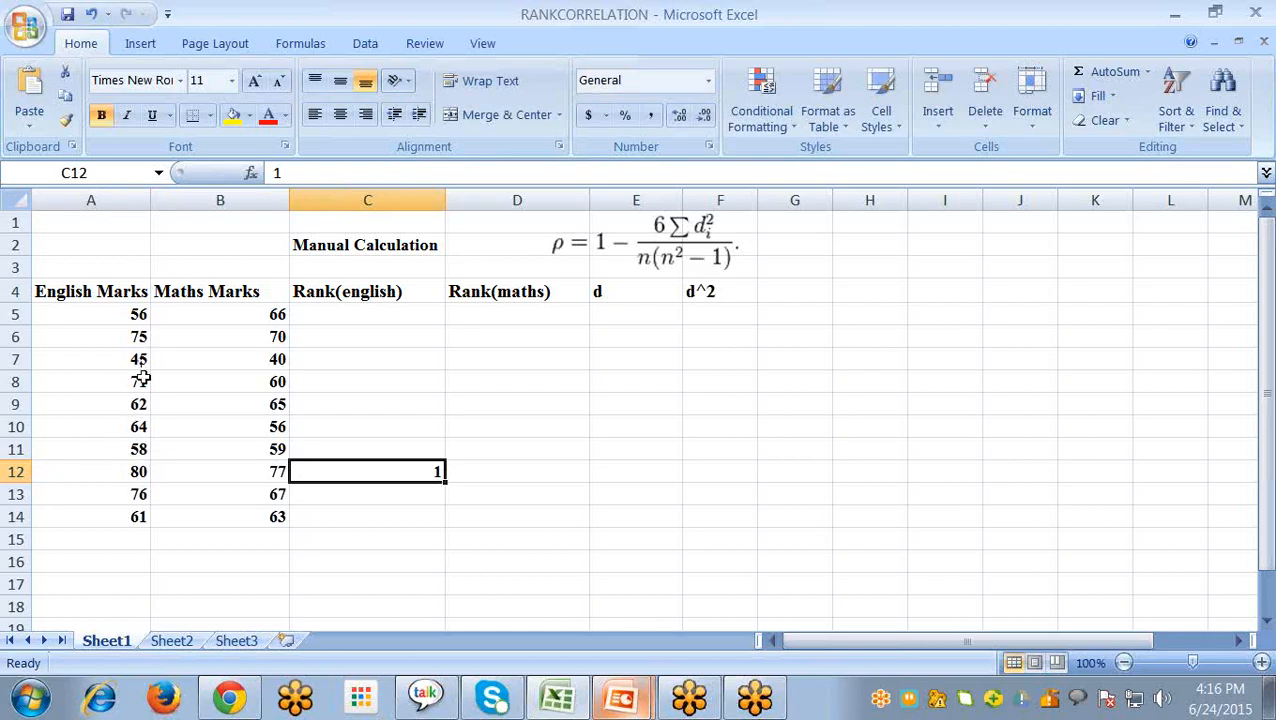
click(354, 494)
text(2)
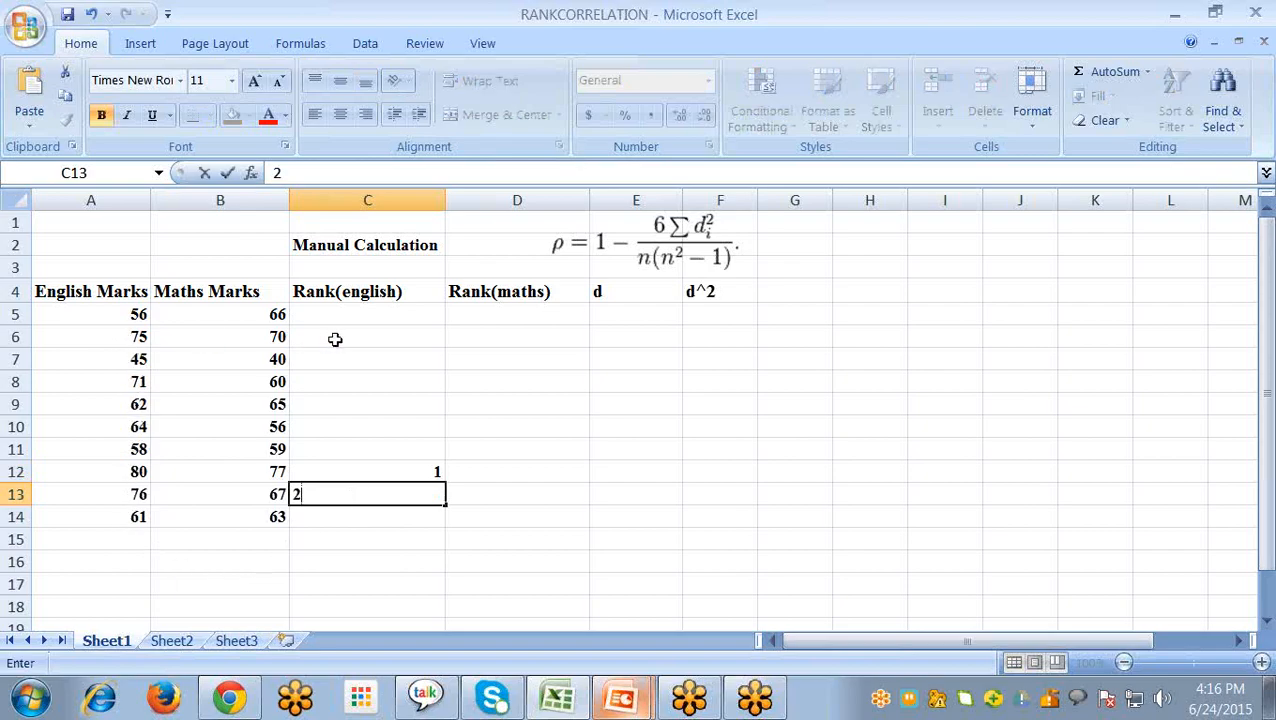
- Enter the English ranks 3 in C6, 4 in C8 and 5 in C10 for the marks 75, 71 and 64
click(332, 338)
text(3)
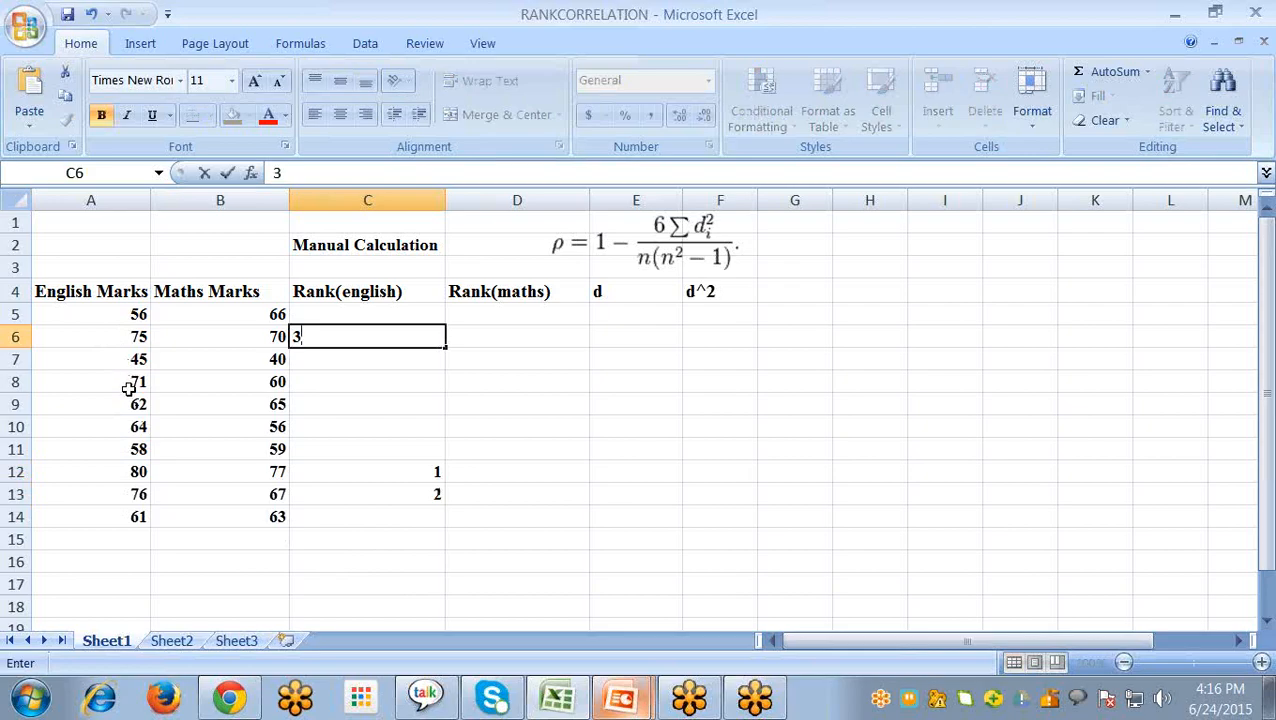
click(345, 380)
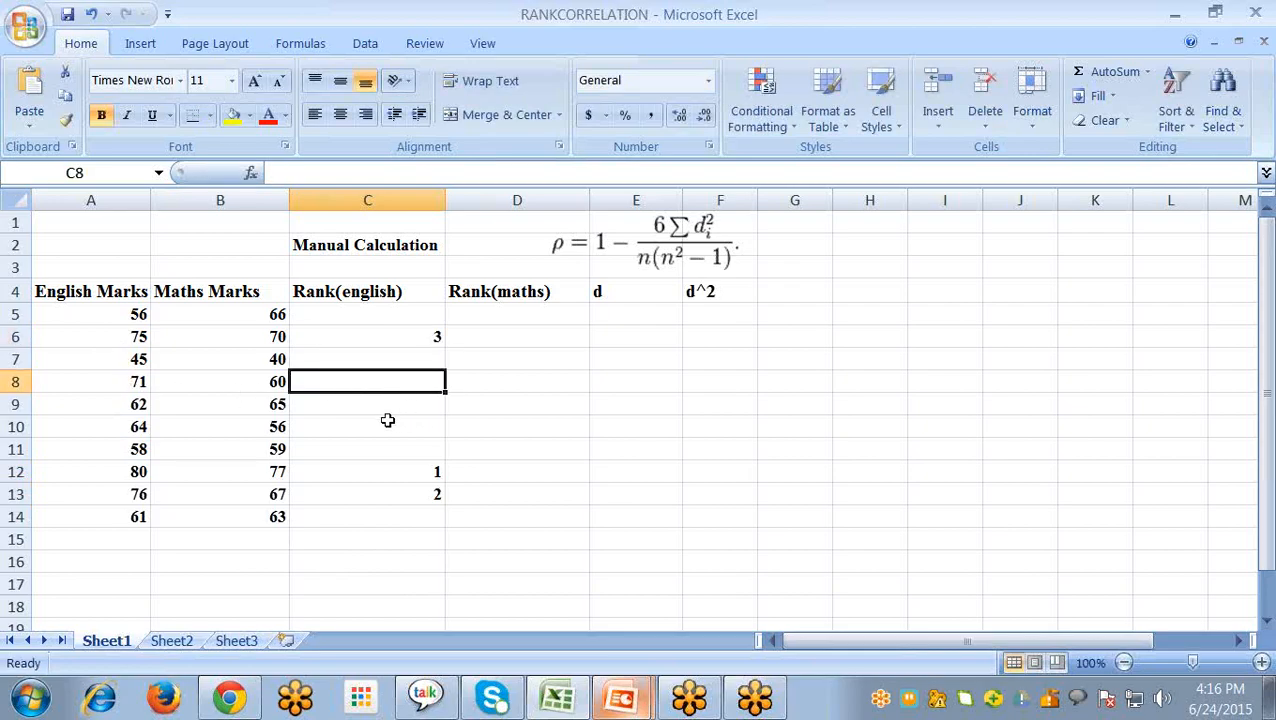
text(4)
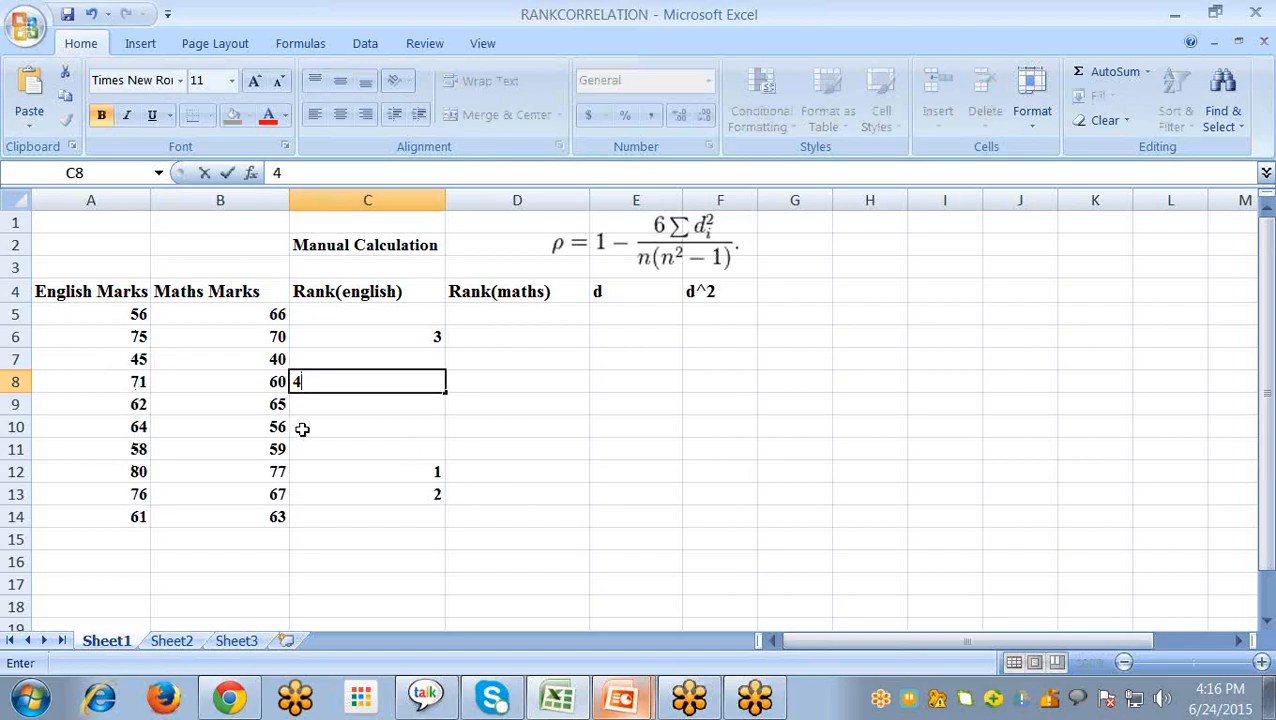
click(342, 425)
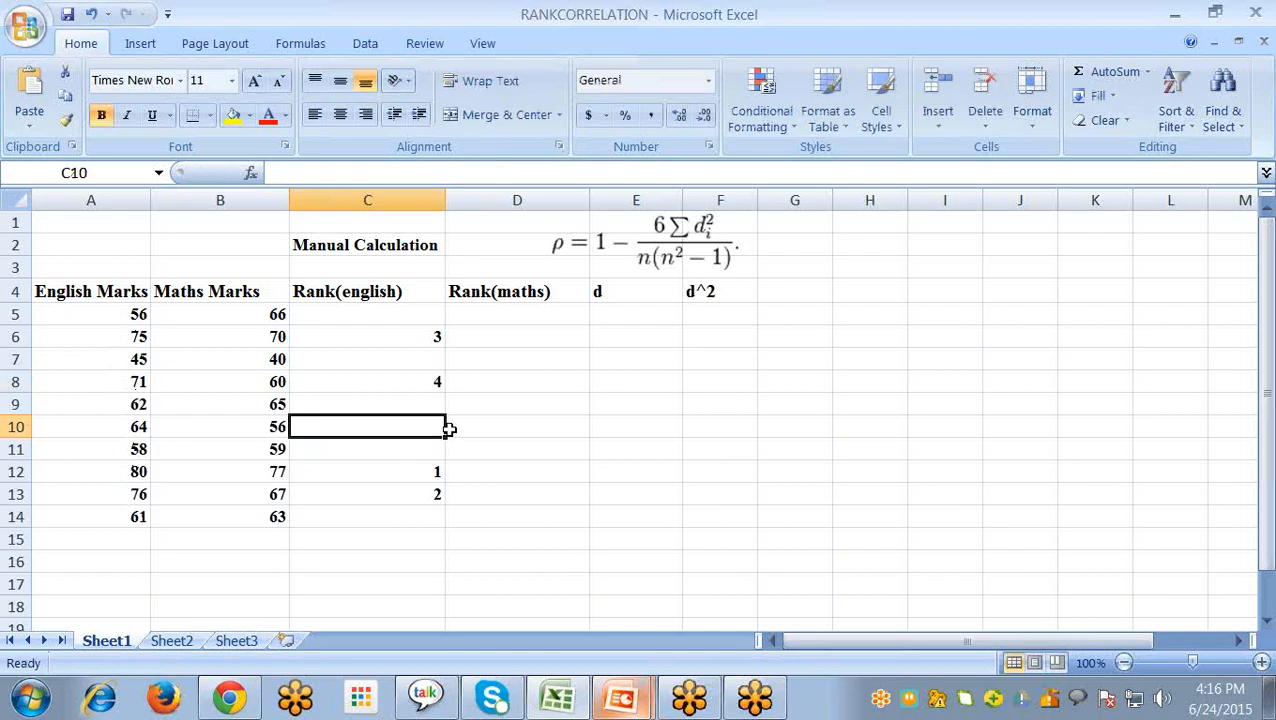
text(5)
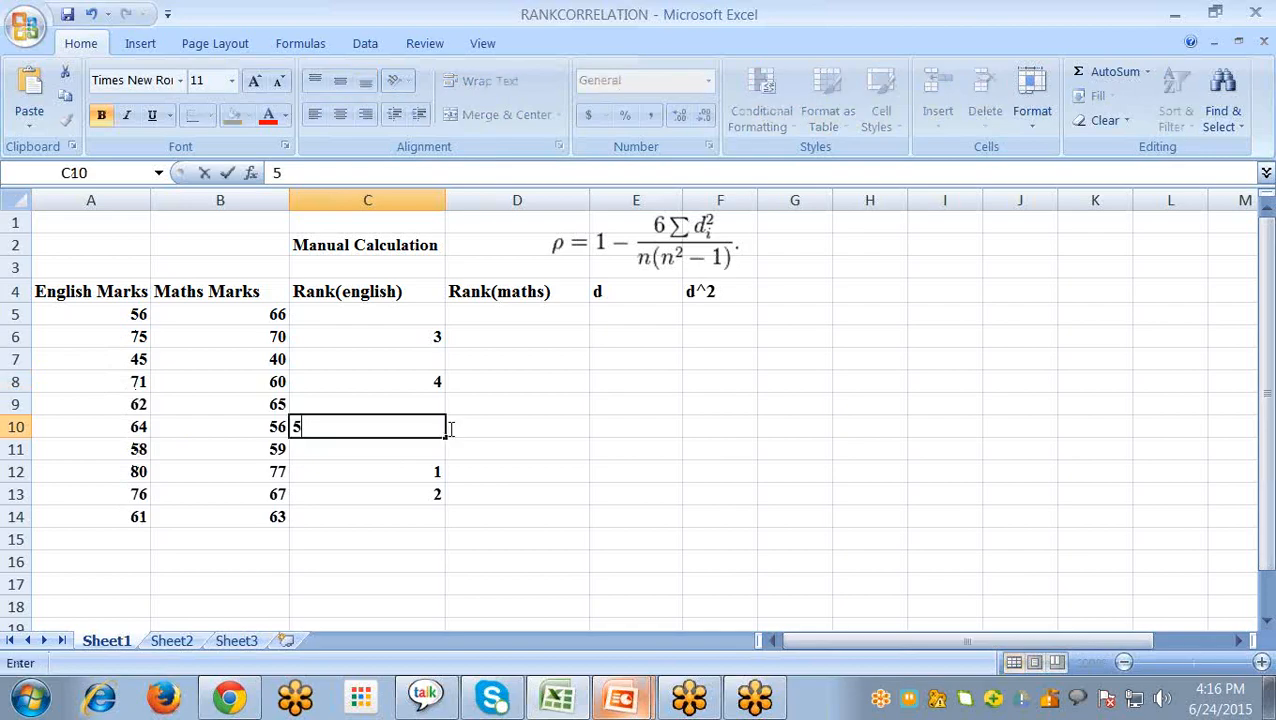
click(346, 518)
text(6)
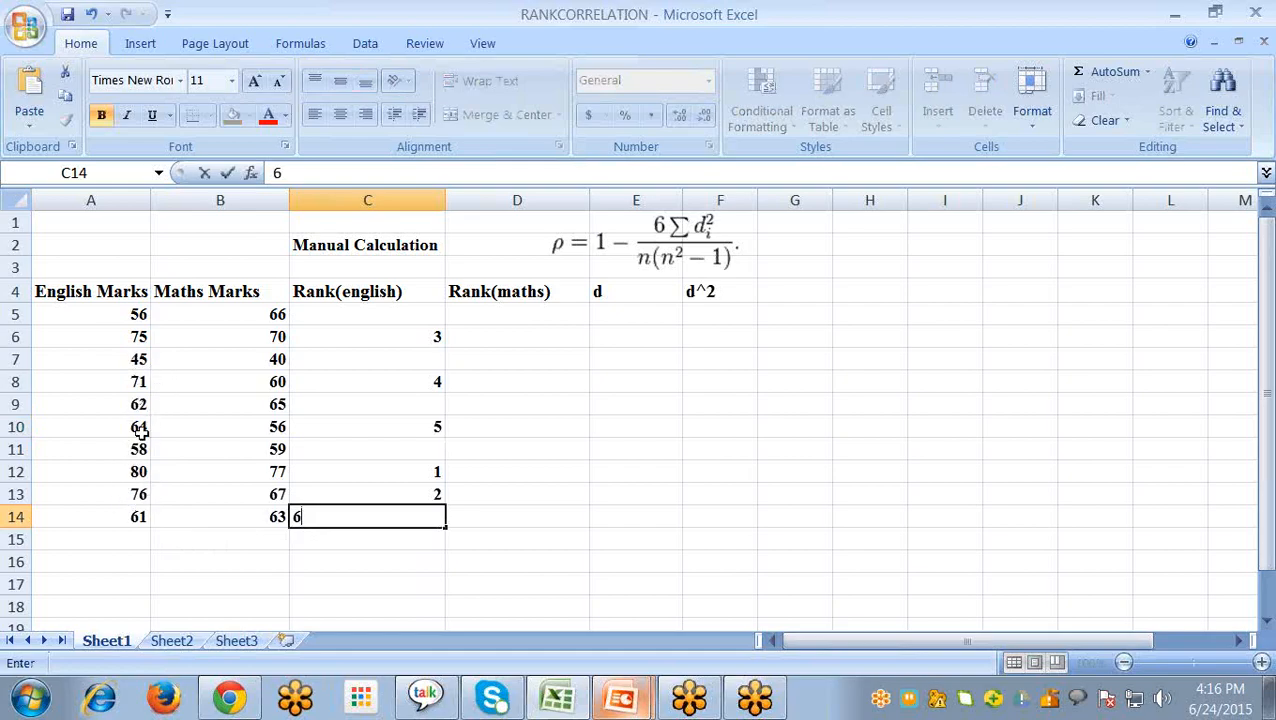
key(BackSpace)
- Enter the English ranks 6 in C9, 7 in C14 and 8 in C11 for the marks 62, 61 and 58
click(395, 408)
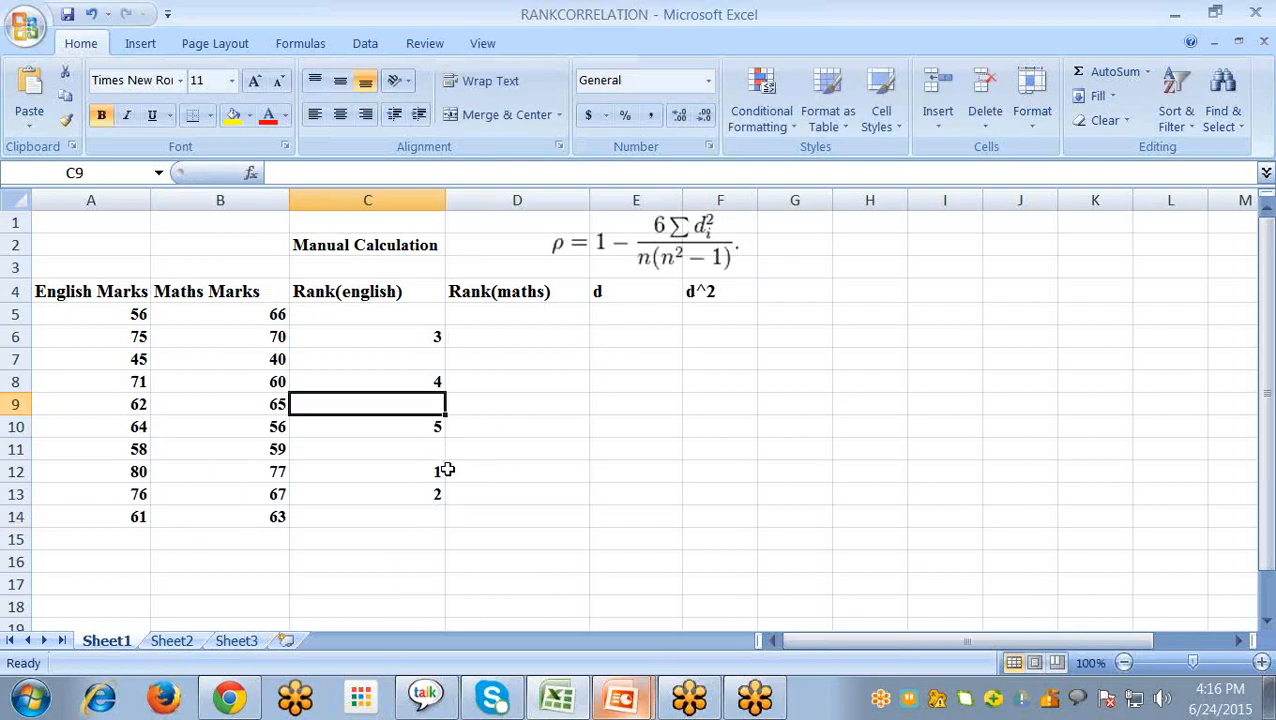
text(6)
click(356, 518)
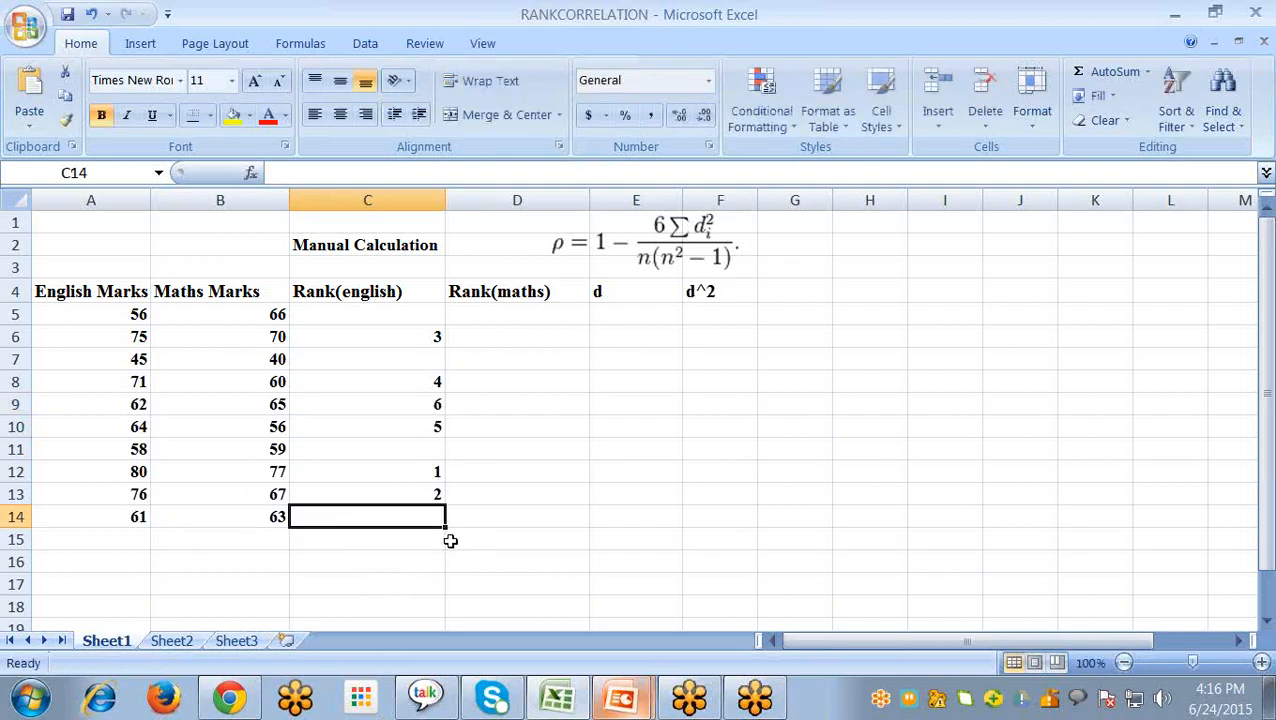
text(7)
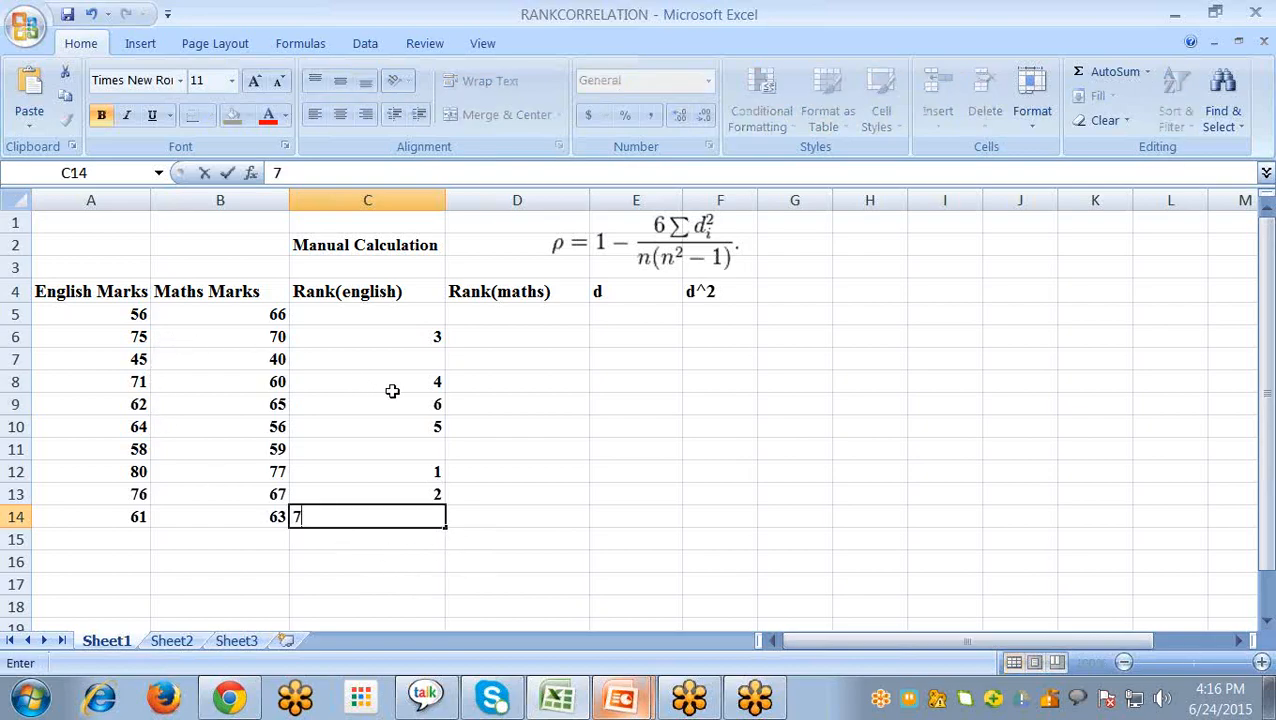
click(367, 452)
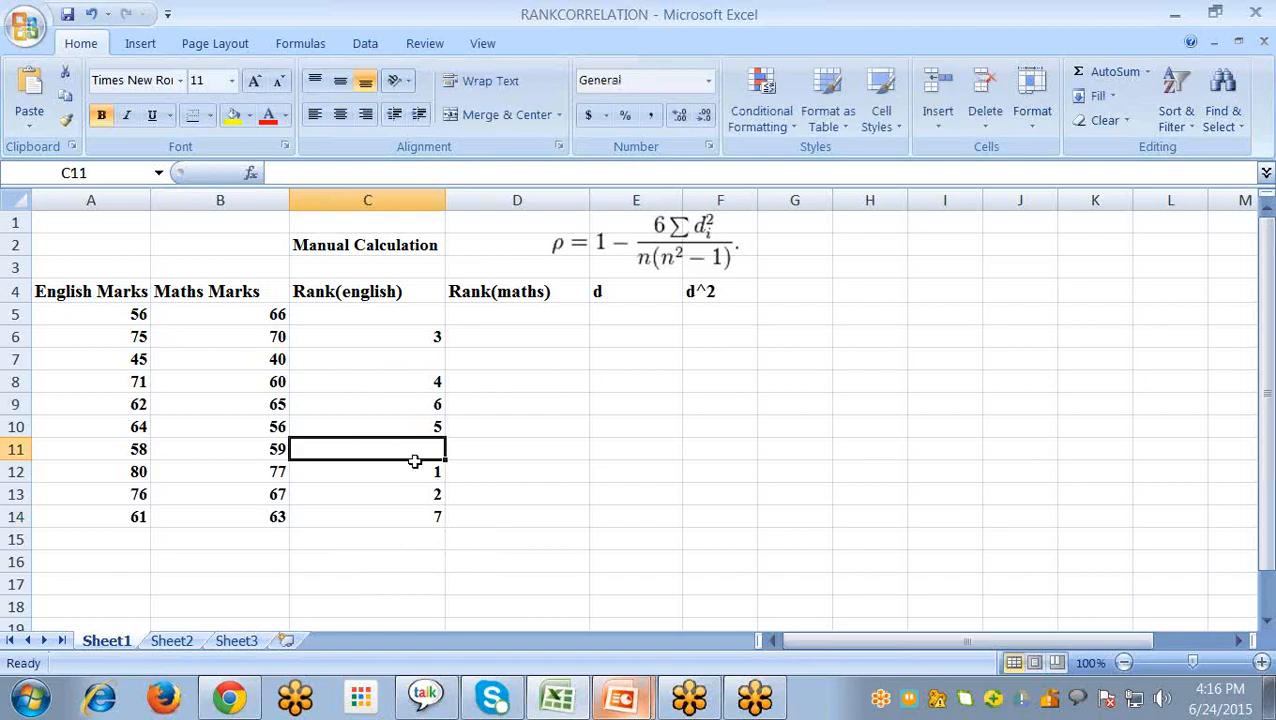
text(8)
- Complete the English ranks with 9 in C5 for the mark 56 and 10 in C7 for the mark 45
click(366, 312)
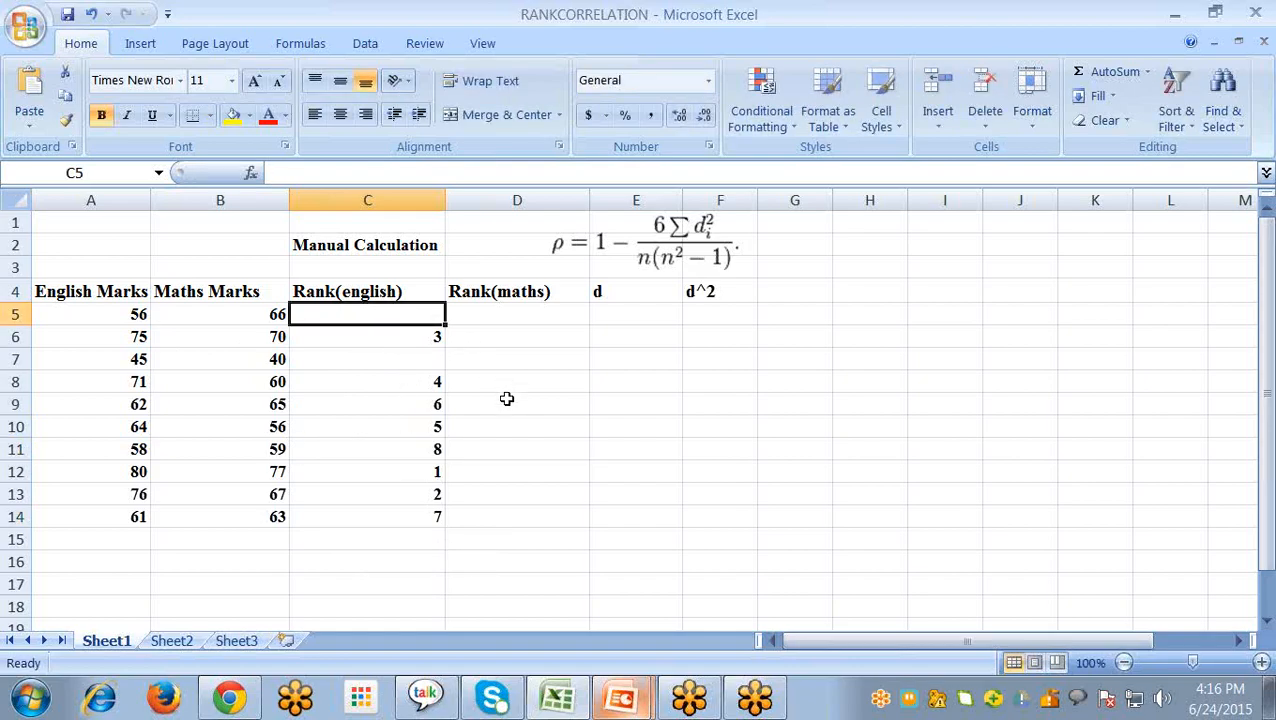
text(9)
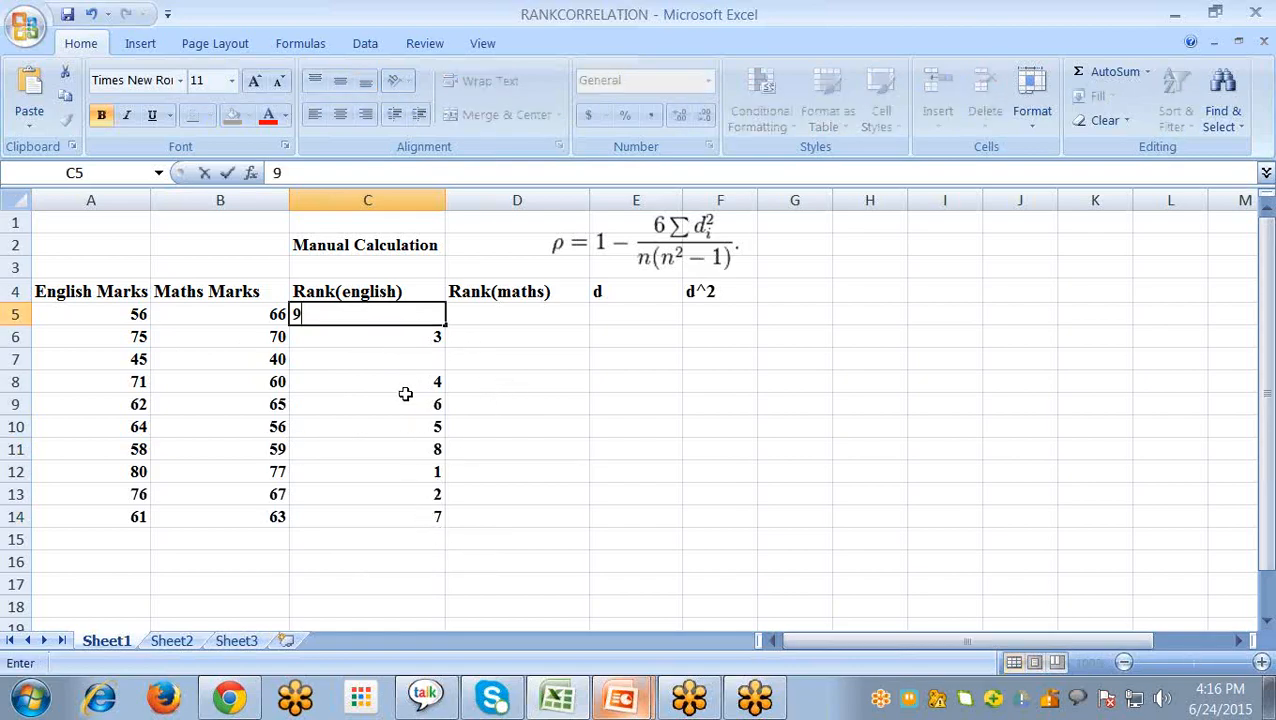
click(409, 365)
text(10)
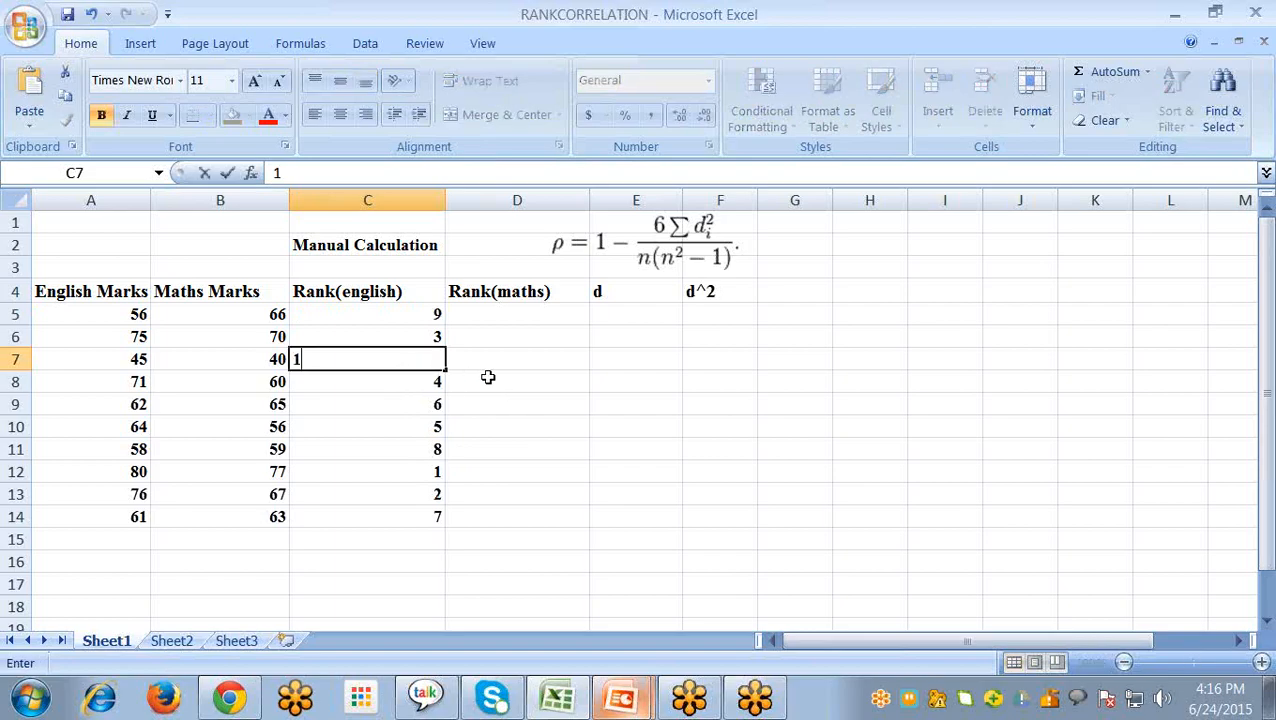
- Enter maths rank 1 in D12 for the mark 77 and rank 2 in D6 for the mark 70
click(484, 312)
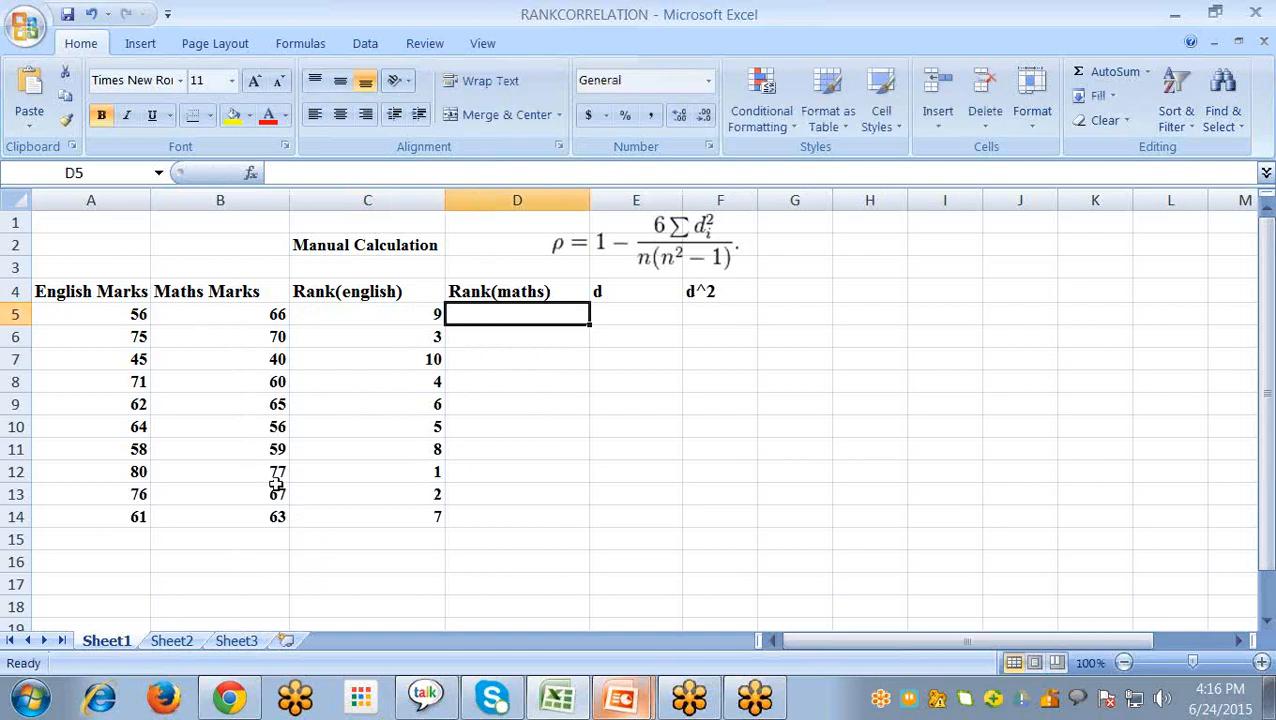
click(466, 470)
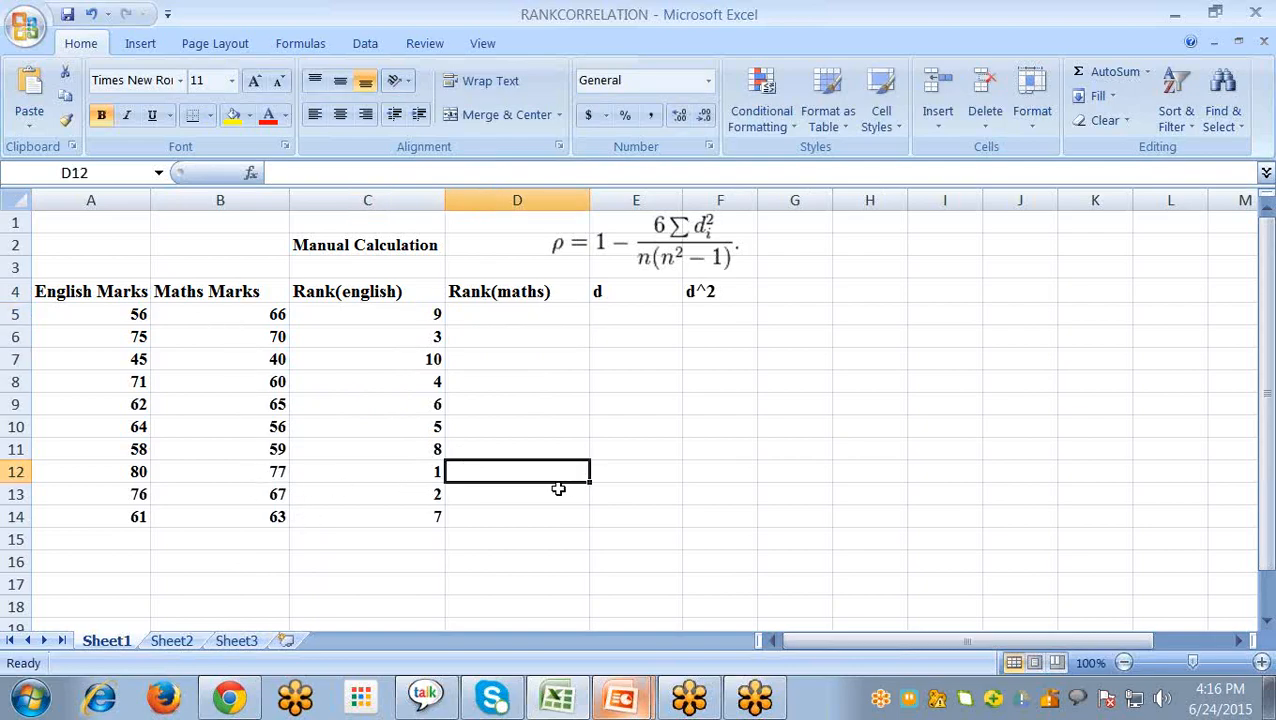
text(1)
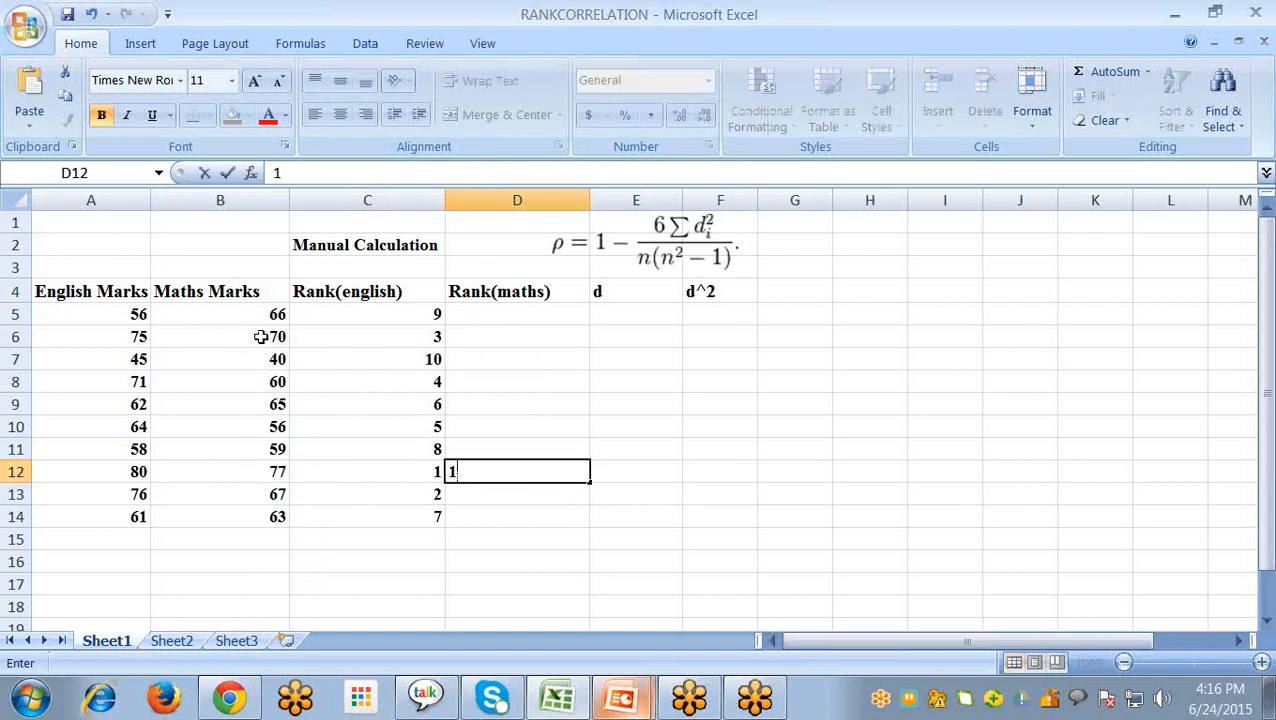
click(515, 339)
text(2)
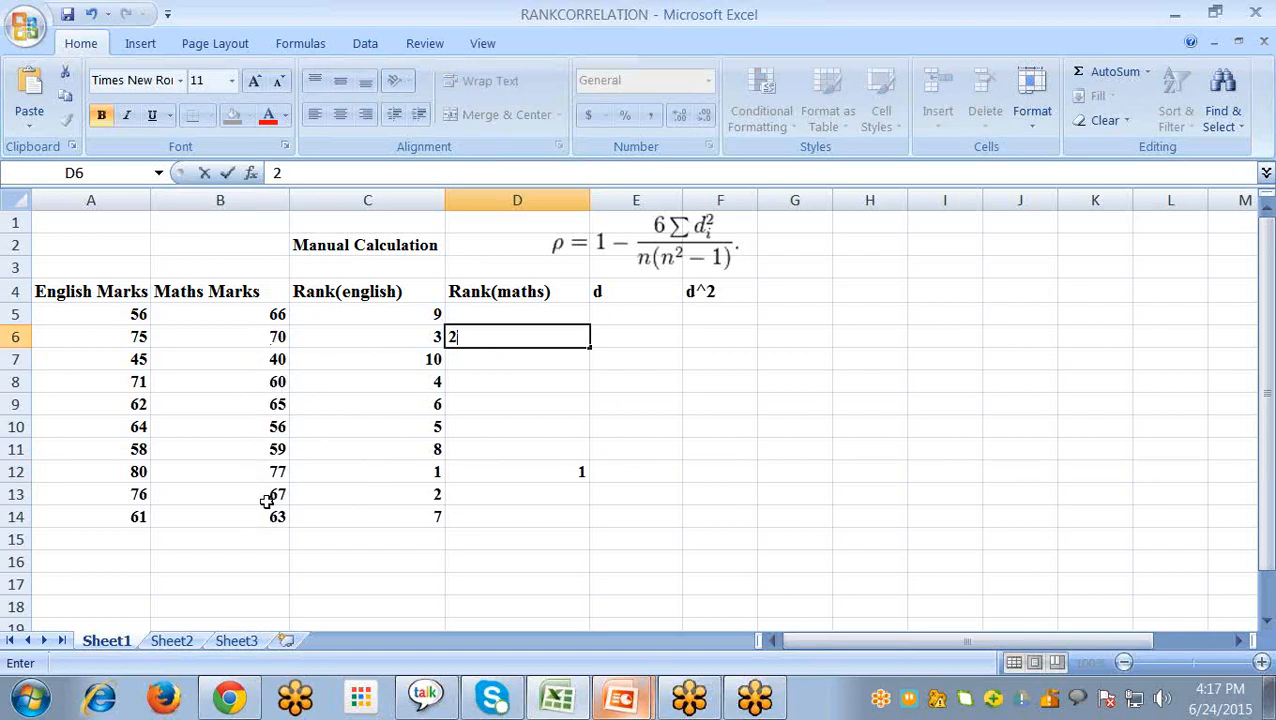
- Enter maths rank 3 in D13 for the mark 67 and rank 4 in D5 for the mark 66
click(258, 500)
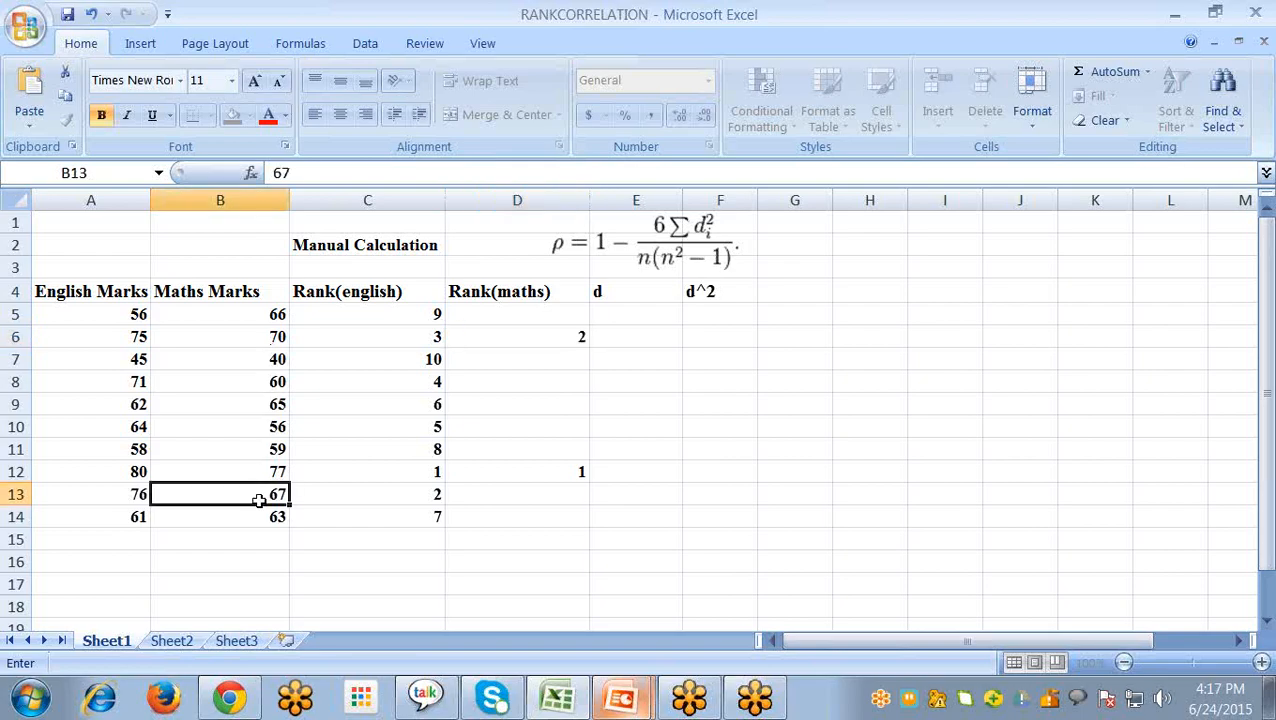
click(541, 510)
text(3)
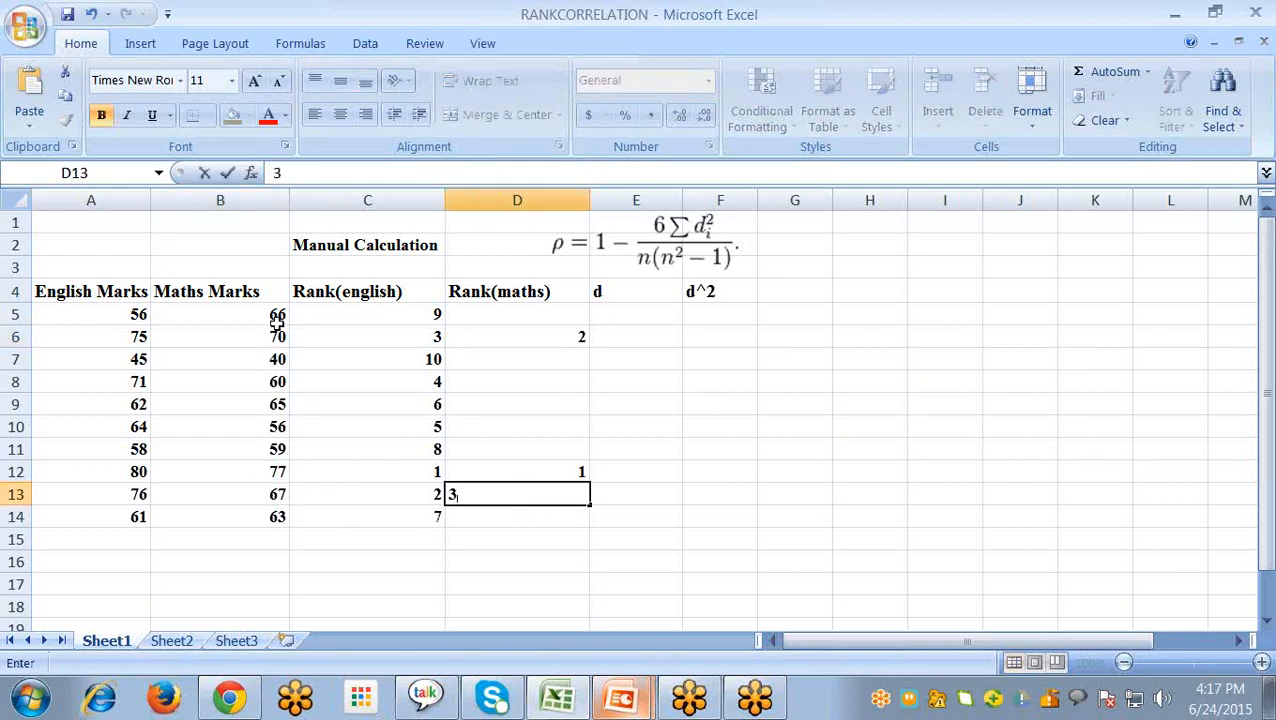
click(536, 312)
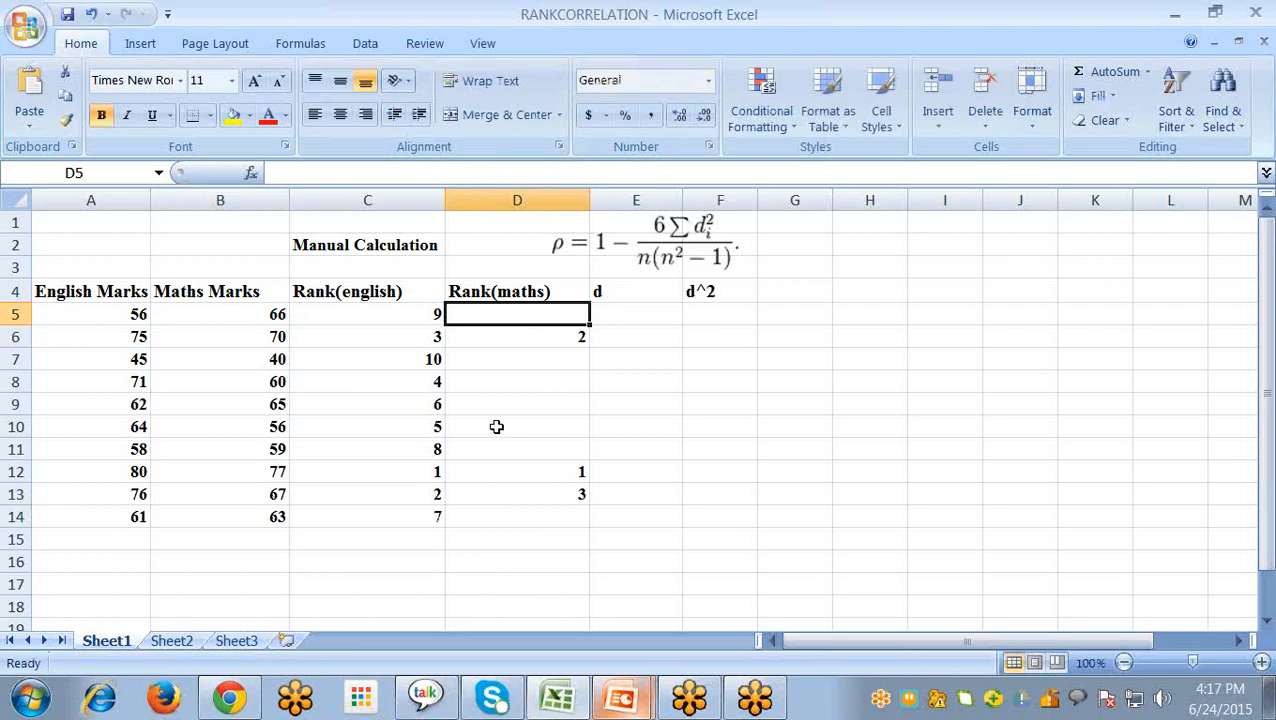
text(4)
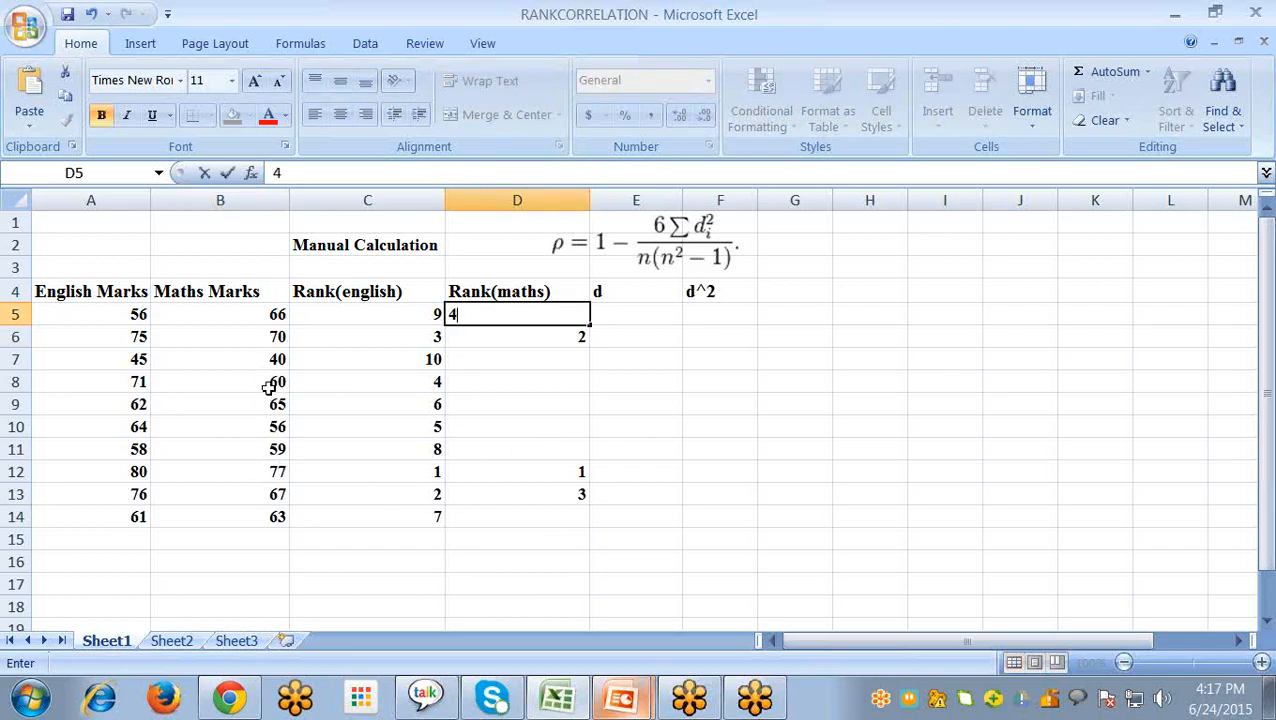
click(524, 523)
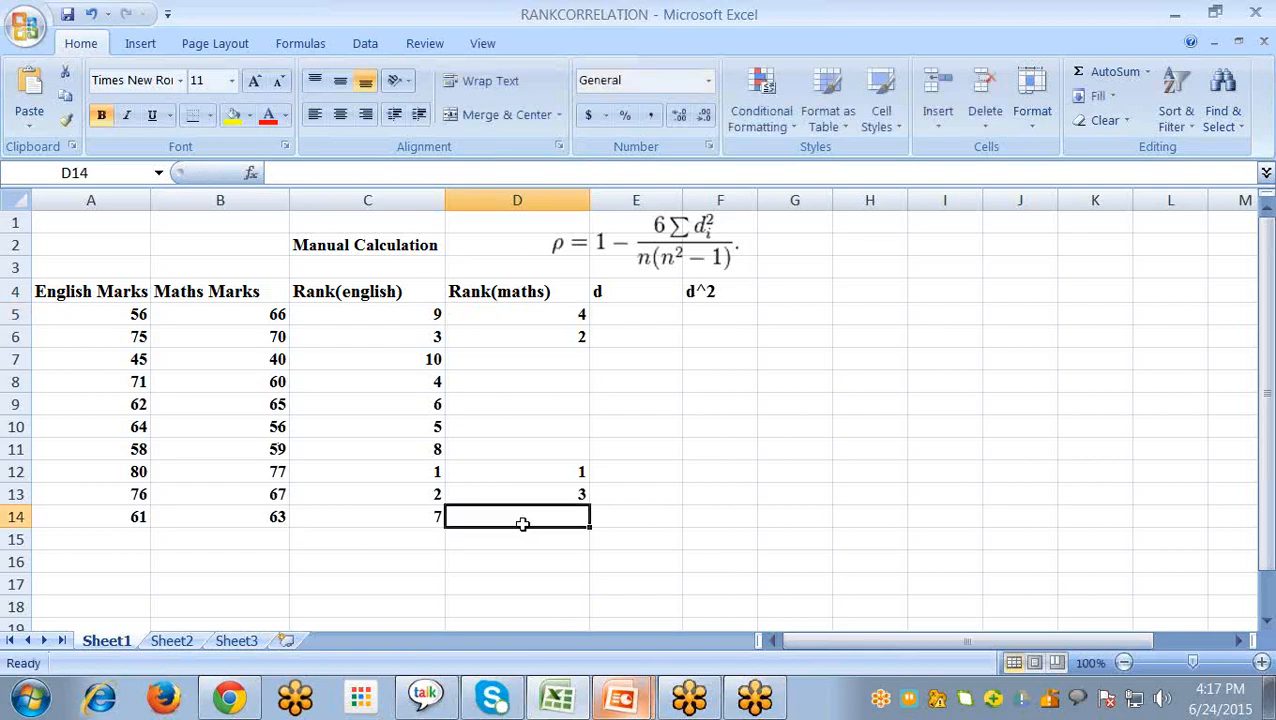
text(5)
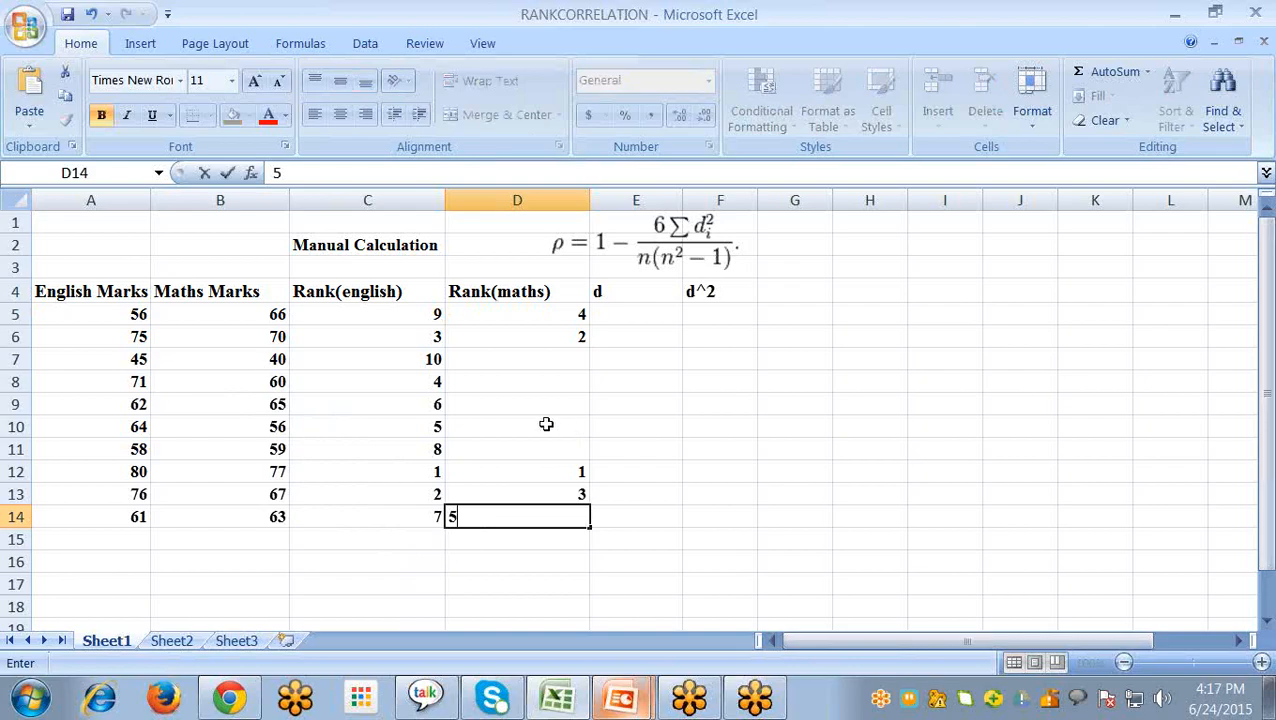
key(Escape)
- Enter maths rank 5 in D9 for the mark 65 and rank 6 in D14 for the mark 63
click(508, 402)
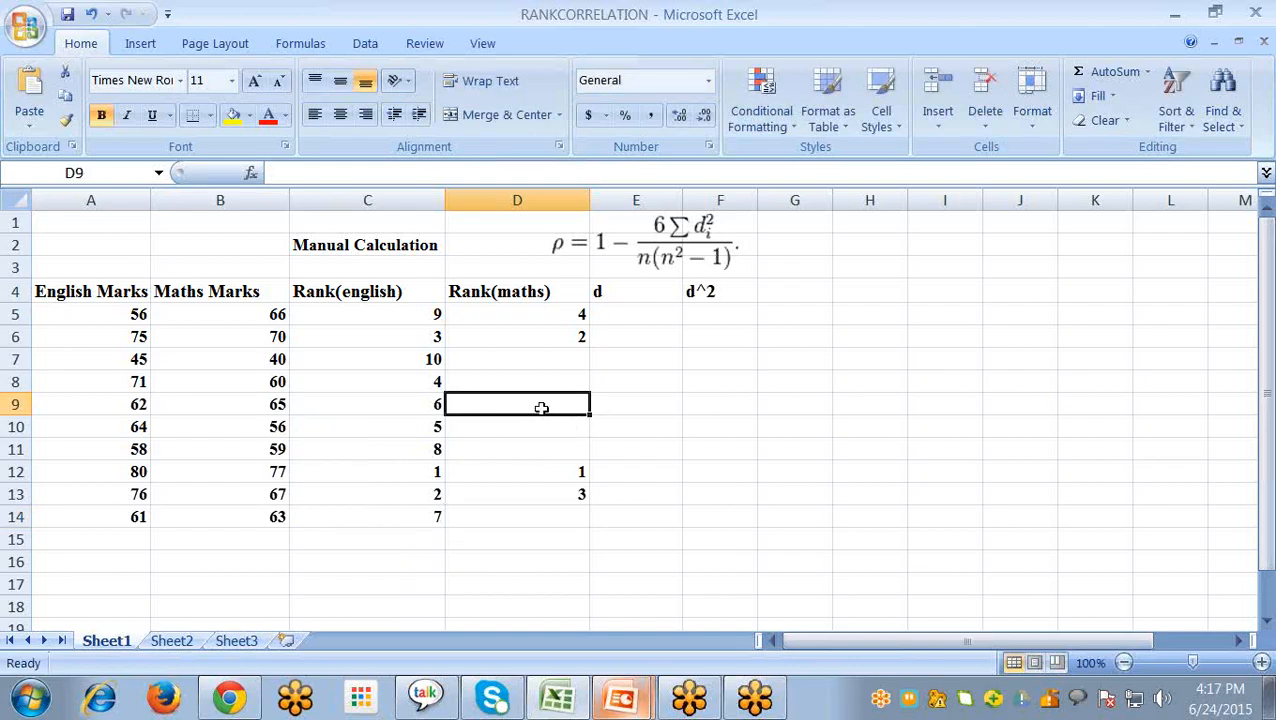
text(5)
click(550, 527)
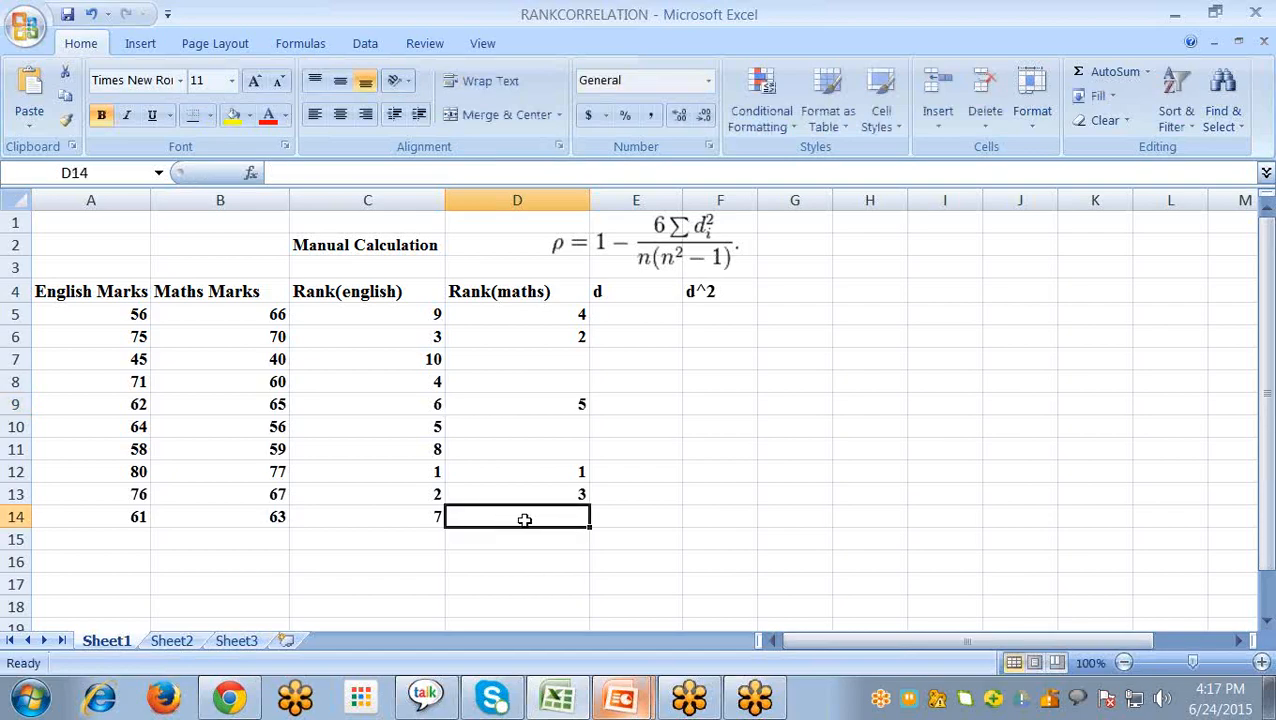
text(6)
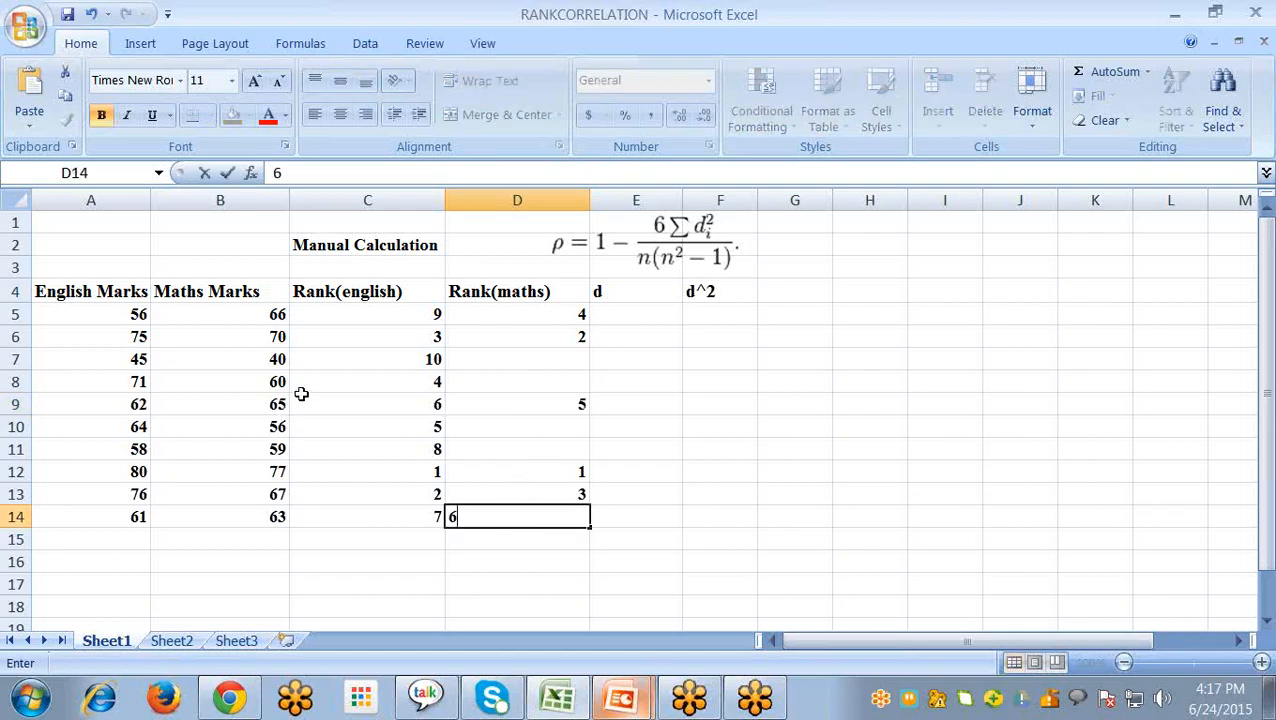
- Enter maths rank 7 in D8 for the mark 60 and rank 8 in D11 for the mark 59
click(500, 381)
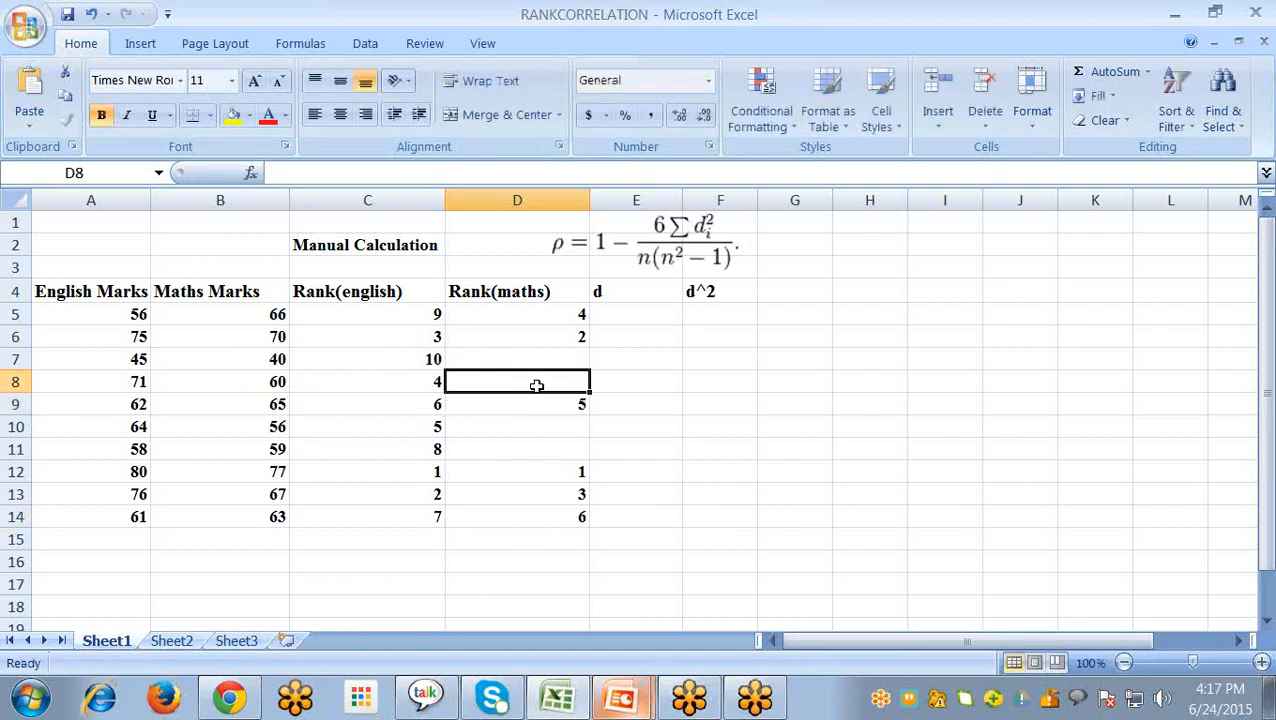
text(7)
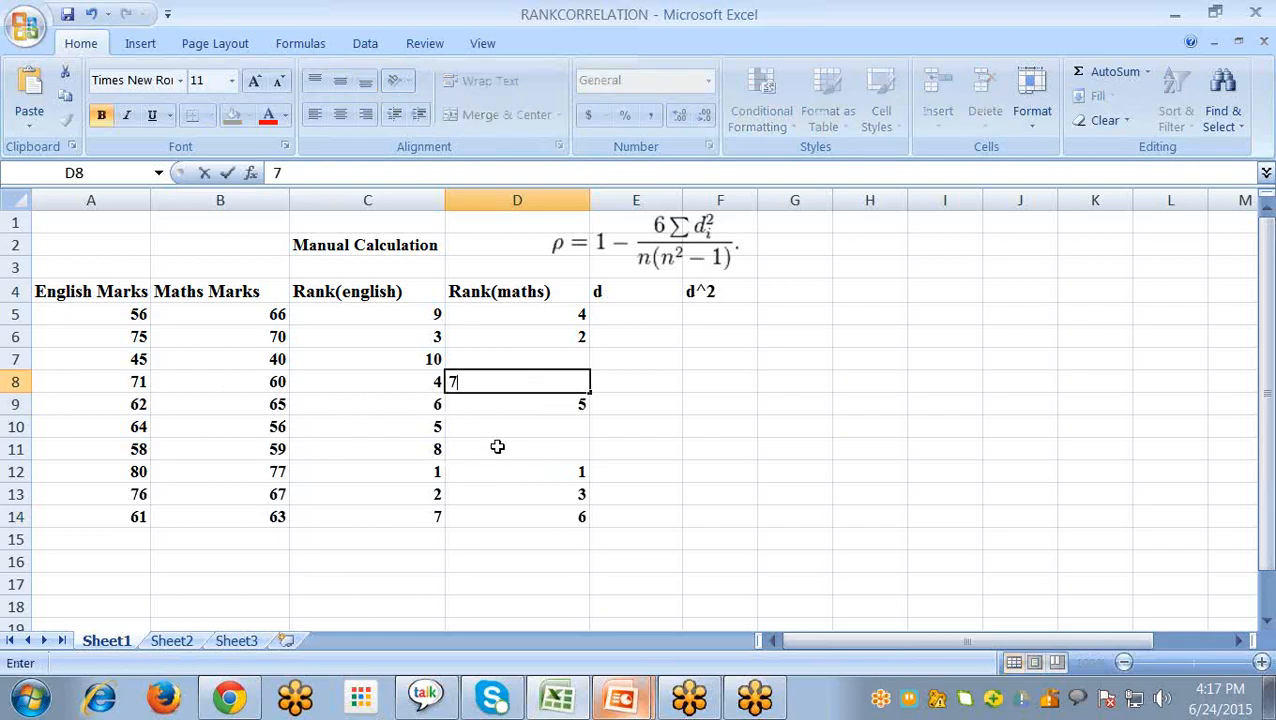
click(480, 448)
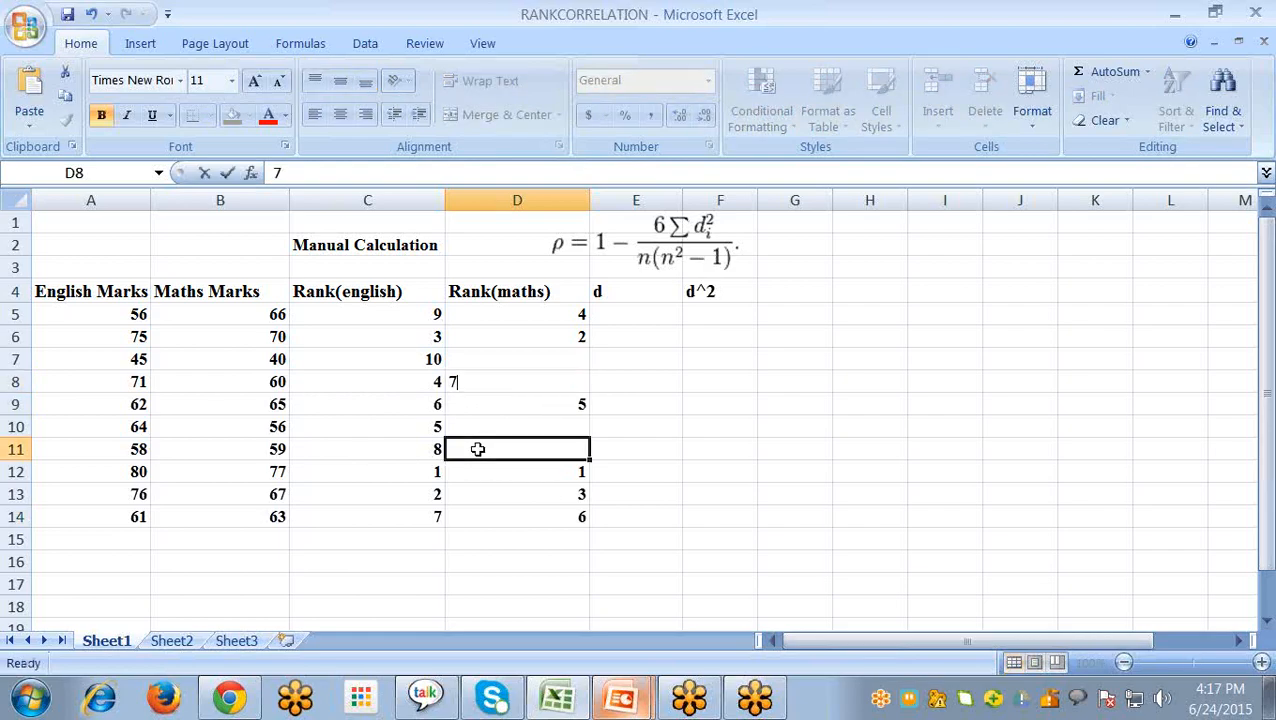
text(8)
click(523, 427)
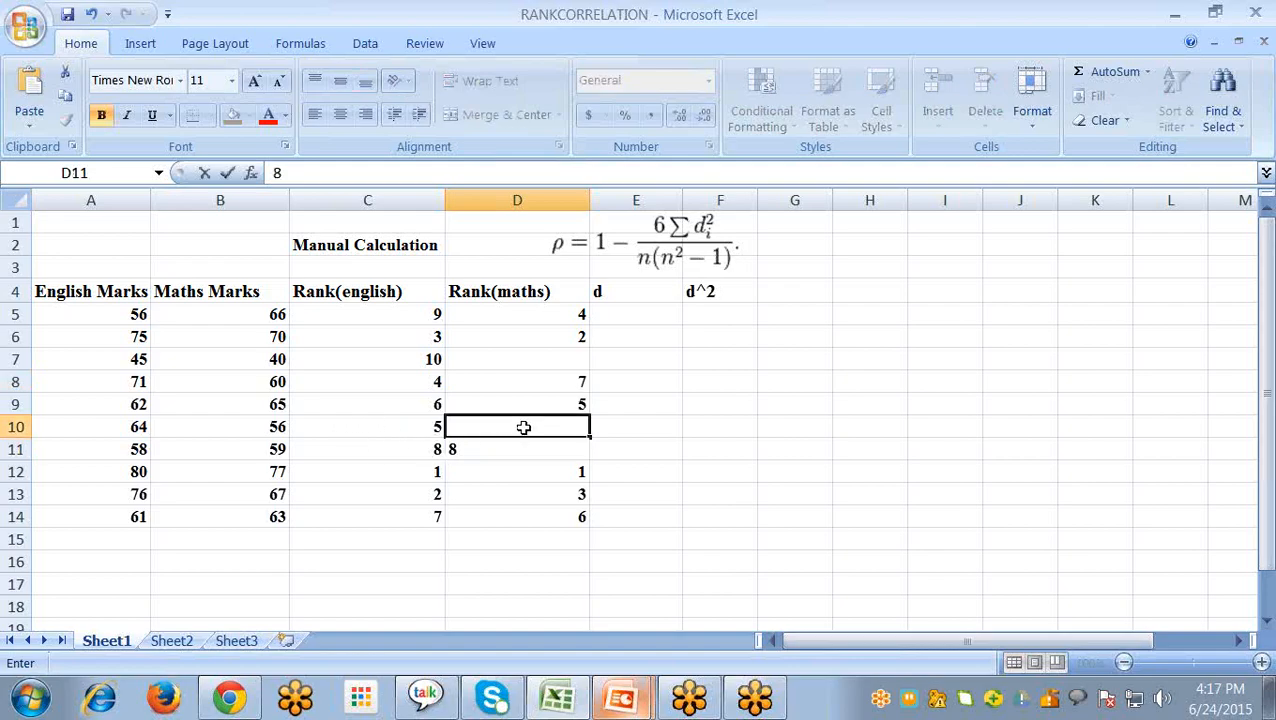
- Enter maths rank 9 in D10 for the mark 56 and rank 10 in D7 for the mark 40
text(9)
click(540, 356)
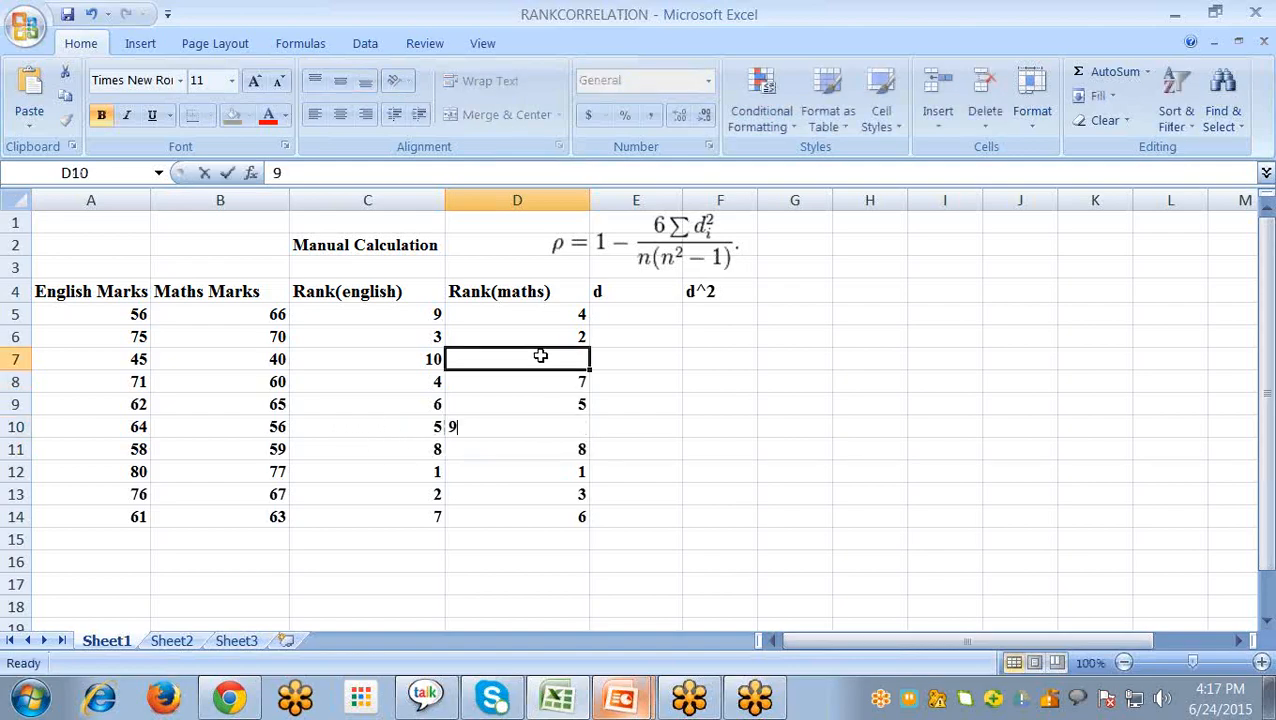
text(10)
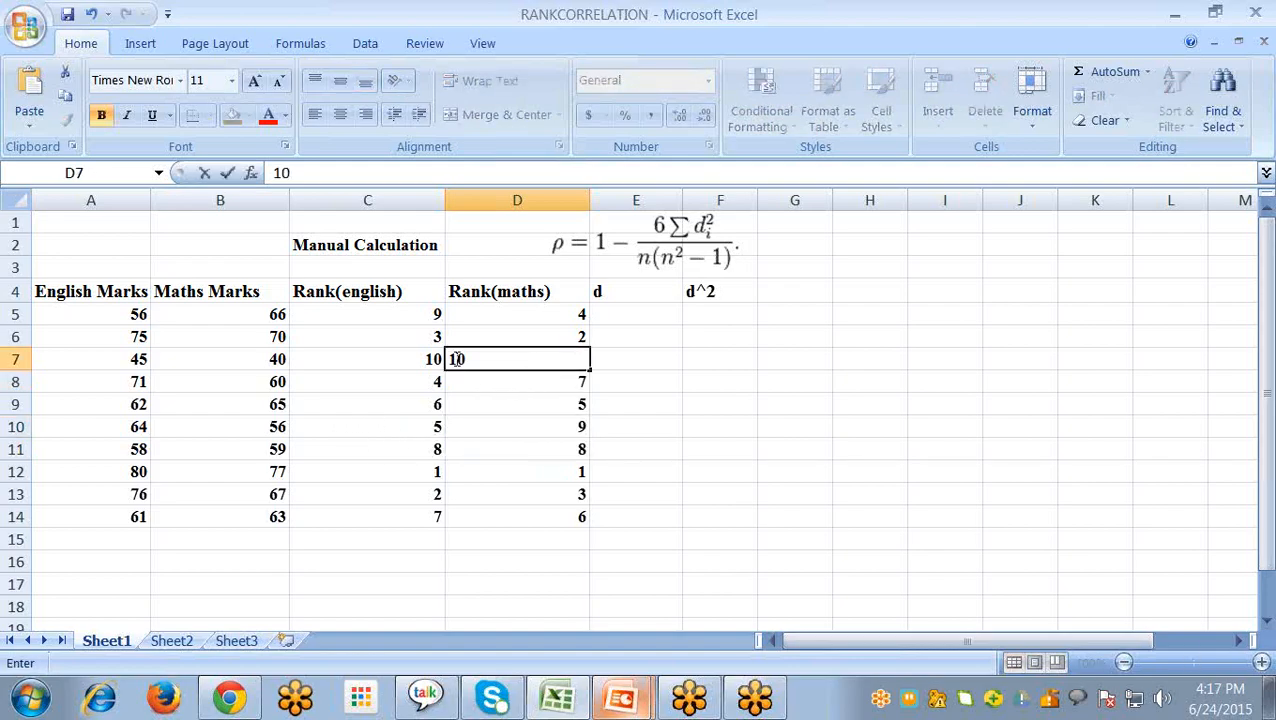
click(615, 295)
- Calculate the rank difference d in E5 as =C5-D5 and fill the formula down to E14
click(629, 316)
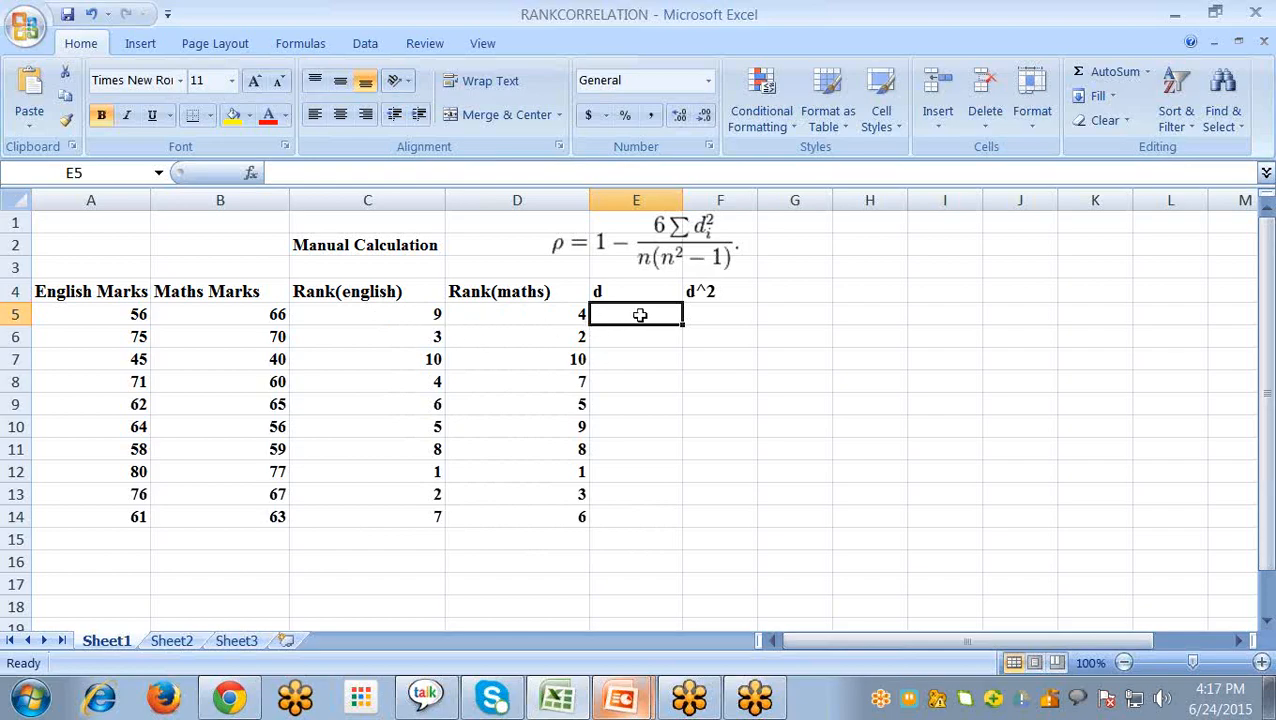
text(=)
click(436, 315)
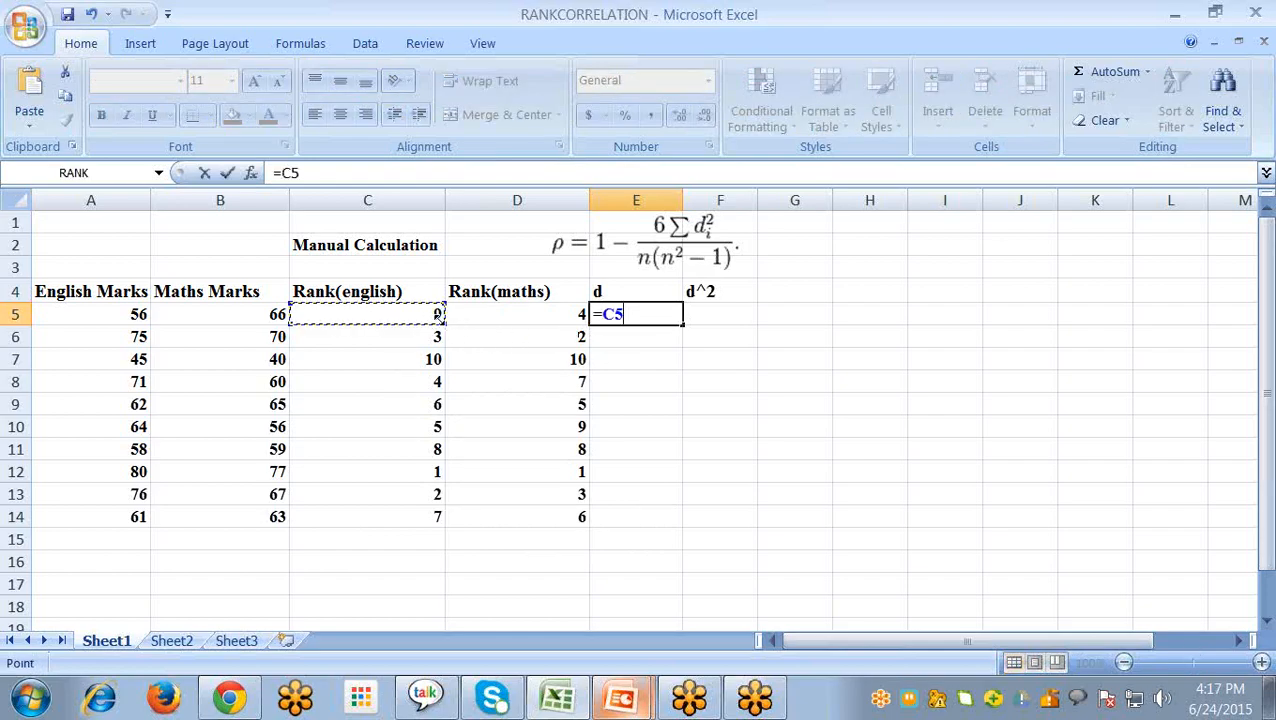
text(-)
click(503, 313)
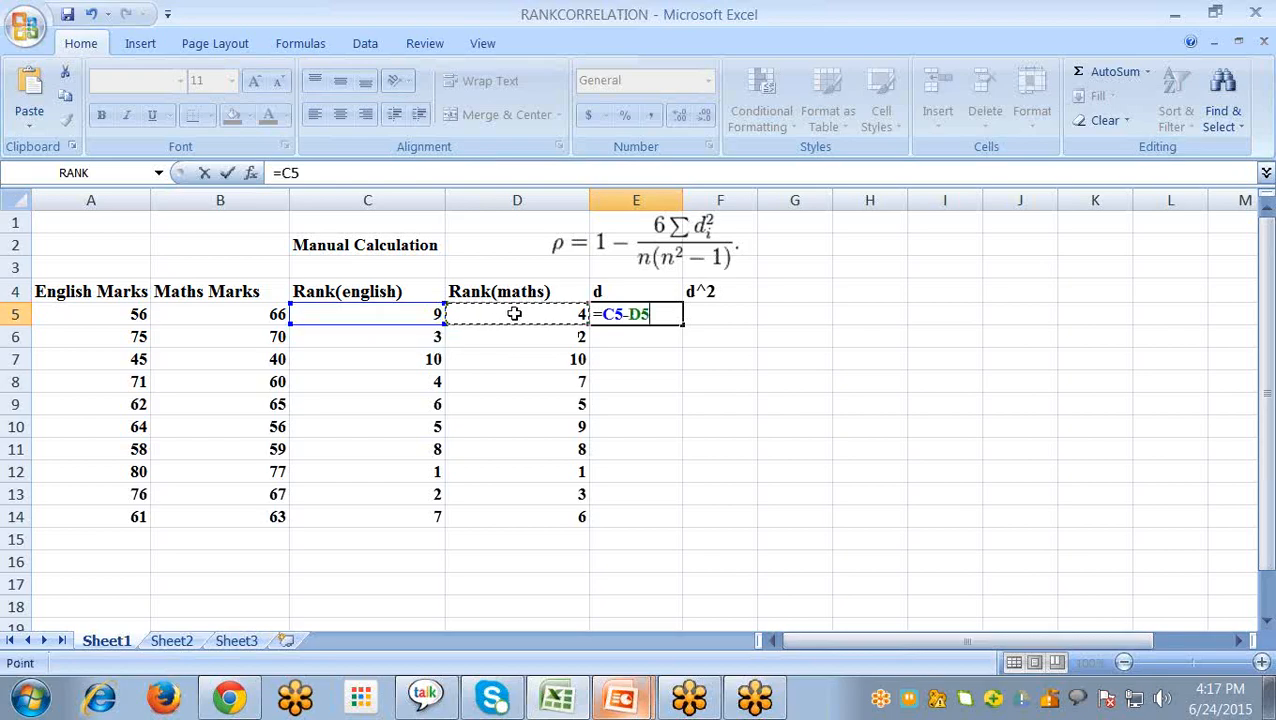
key(Return)
click(645, 318)
drag(681, 325, 680, 516)
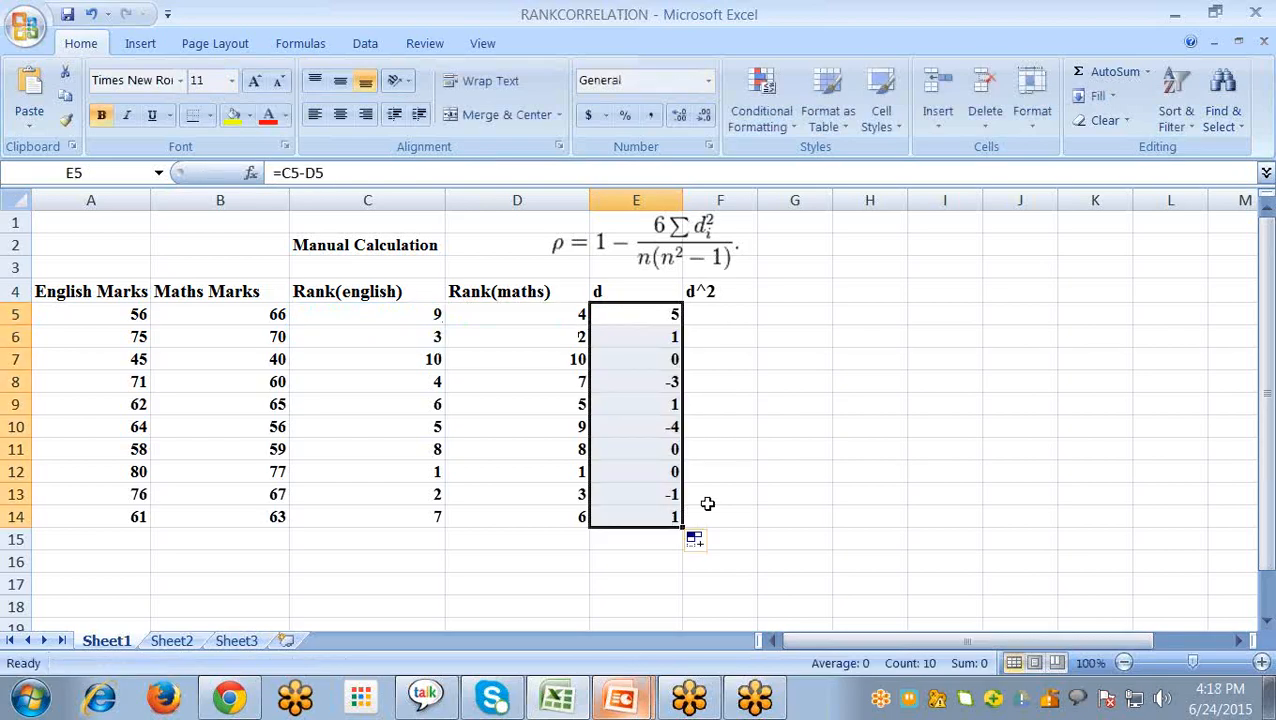
click(718, 517)
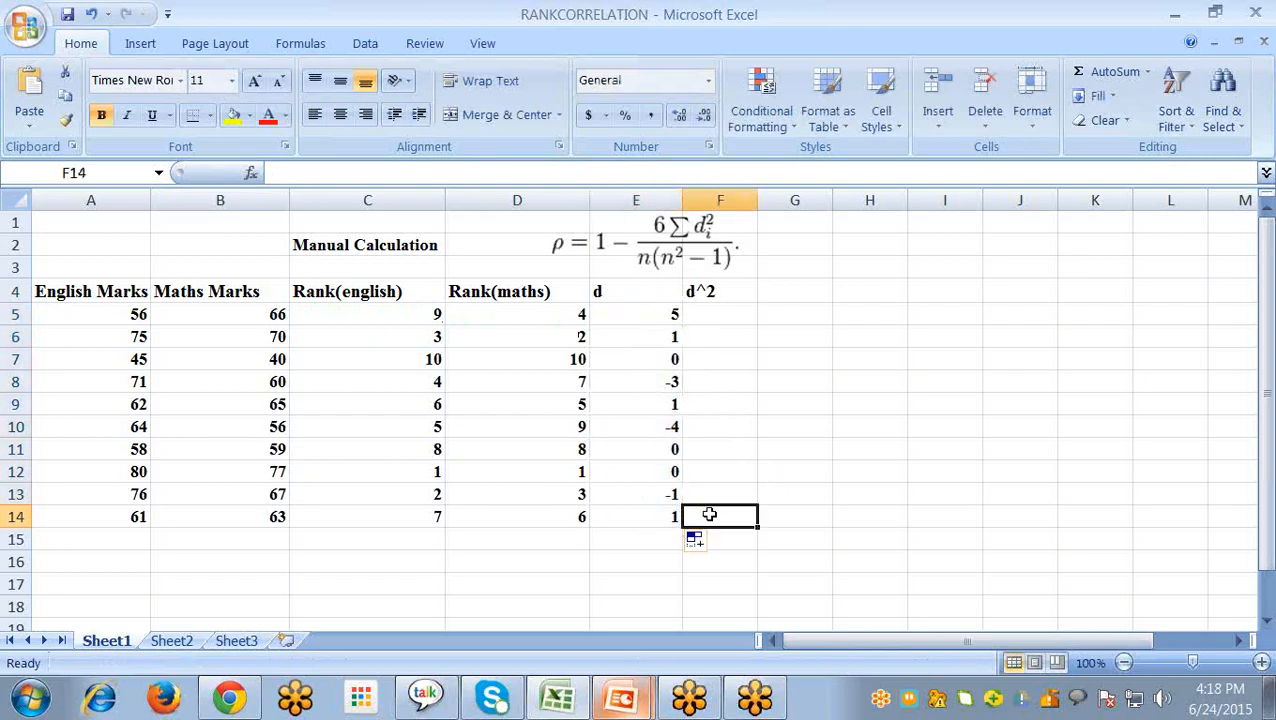
click(665, 384)
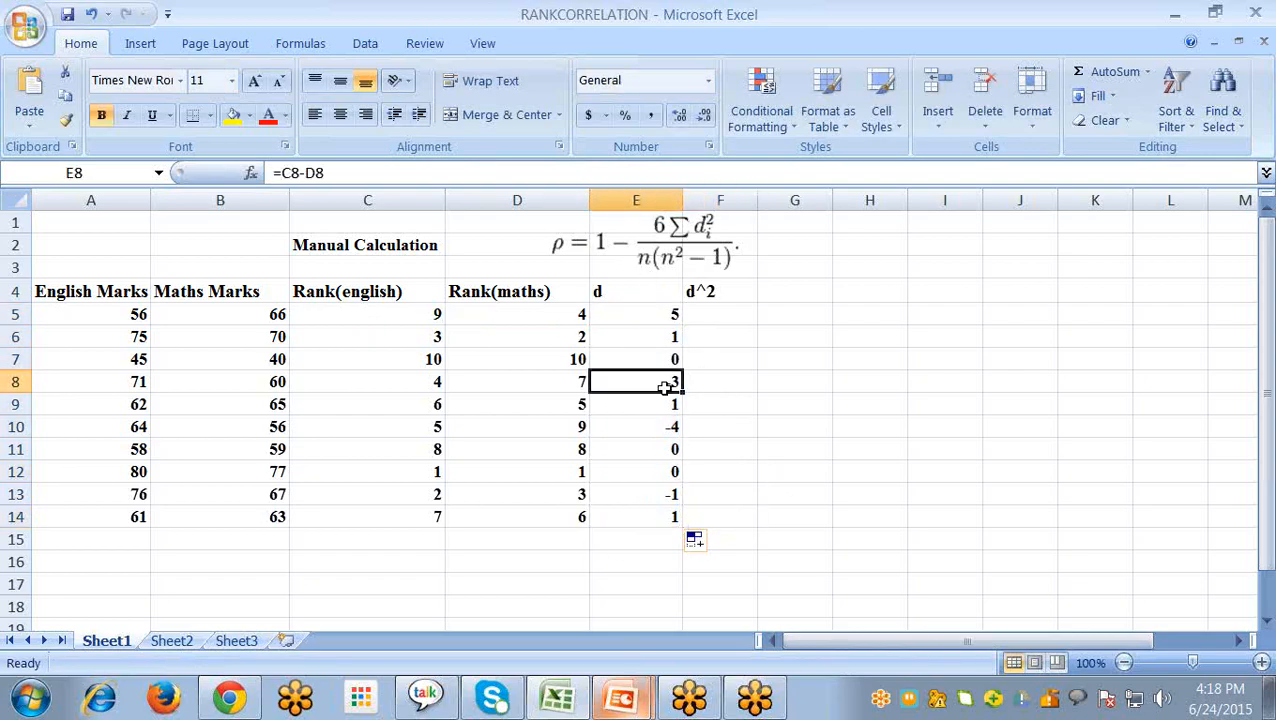
click(634, 434)
- Calculate the squared difference in F5 as =E5*E5 and fill the formula down to F14
click(711, 317)
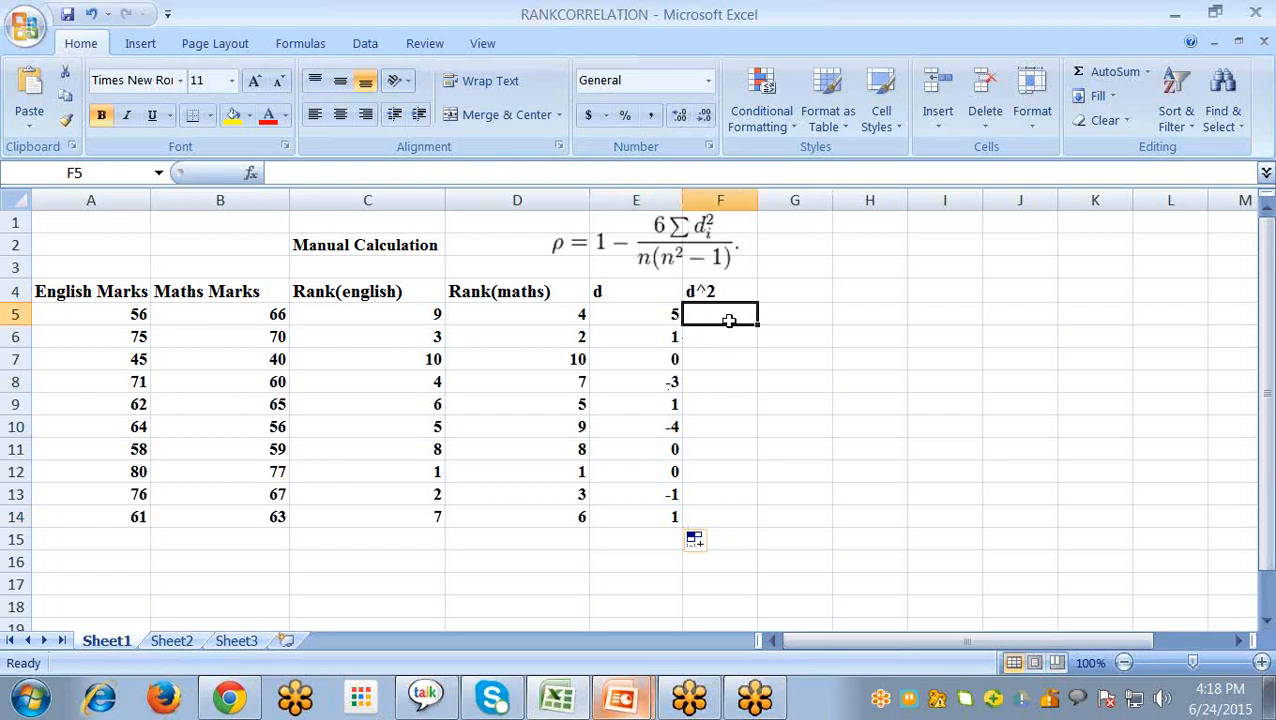
text(=)
click(678, 317)
text(*)
click(600, 314)
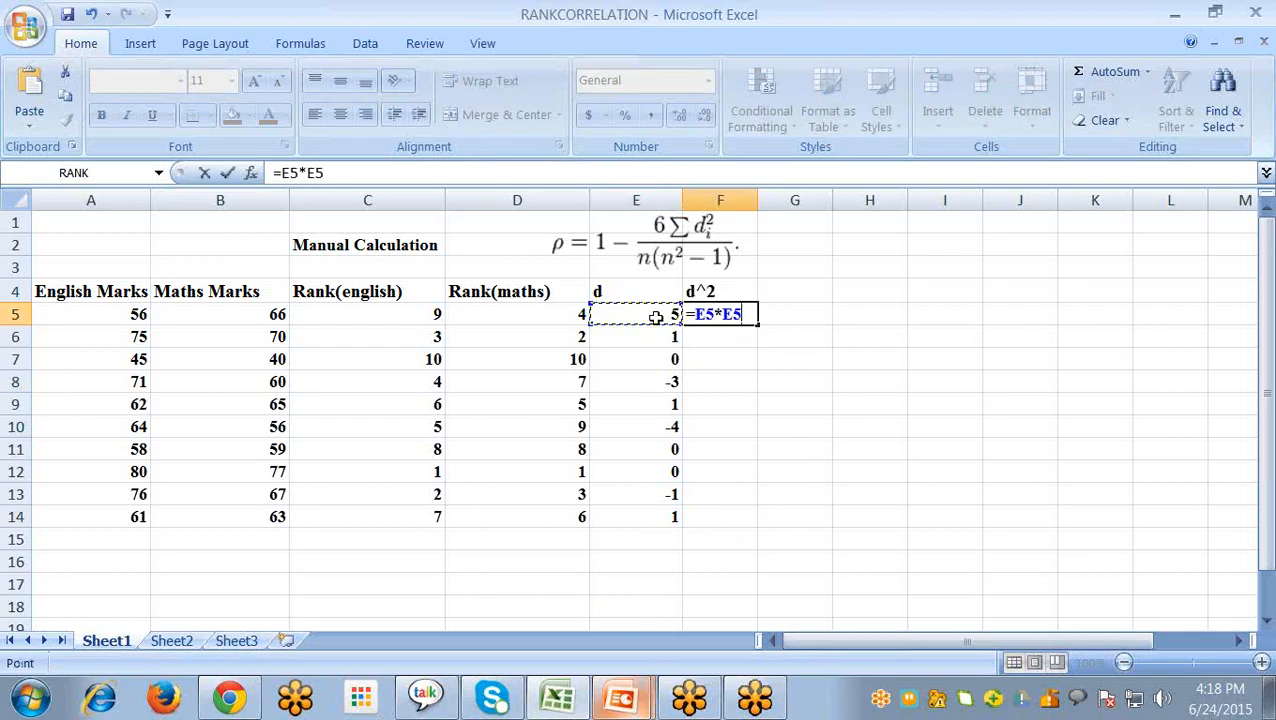
key(Return)
click(723, 313)
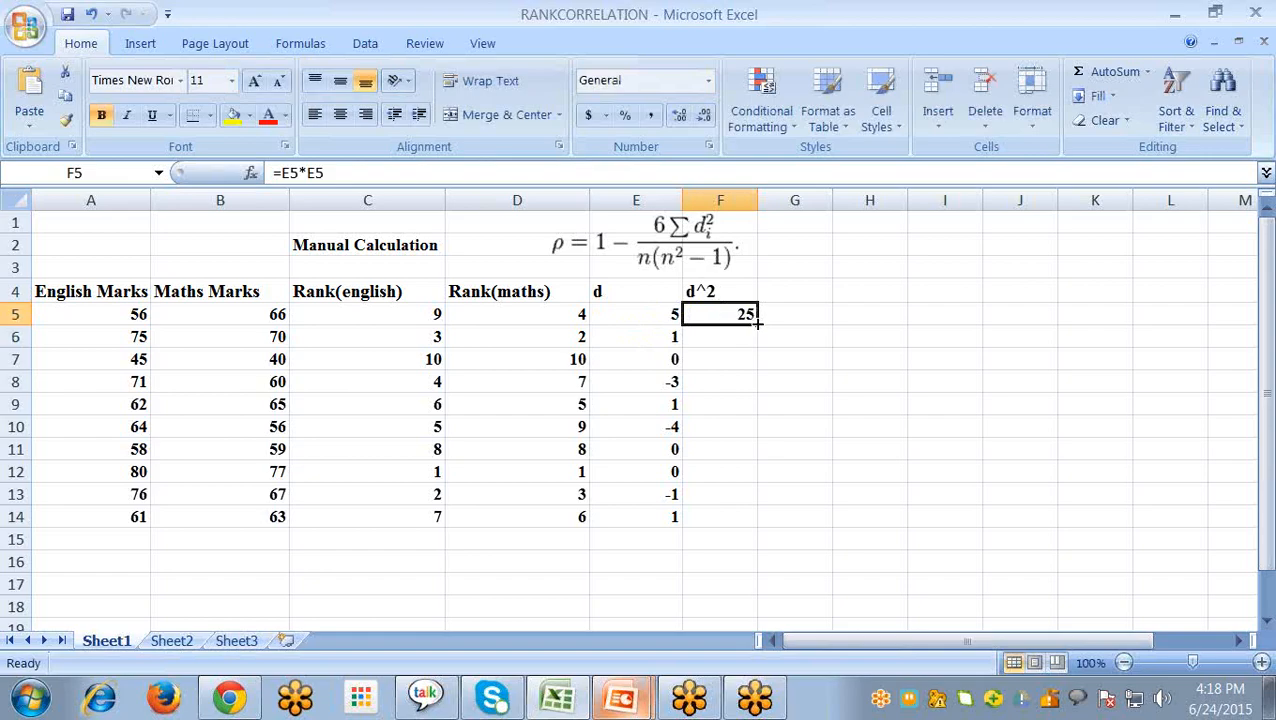
drag(758, 322, 740, 521)
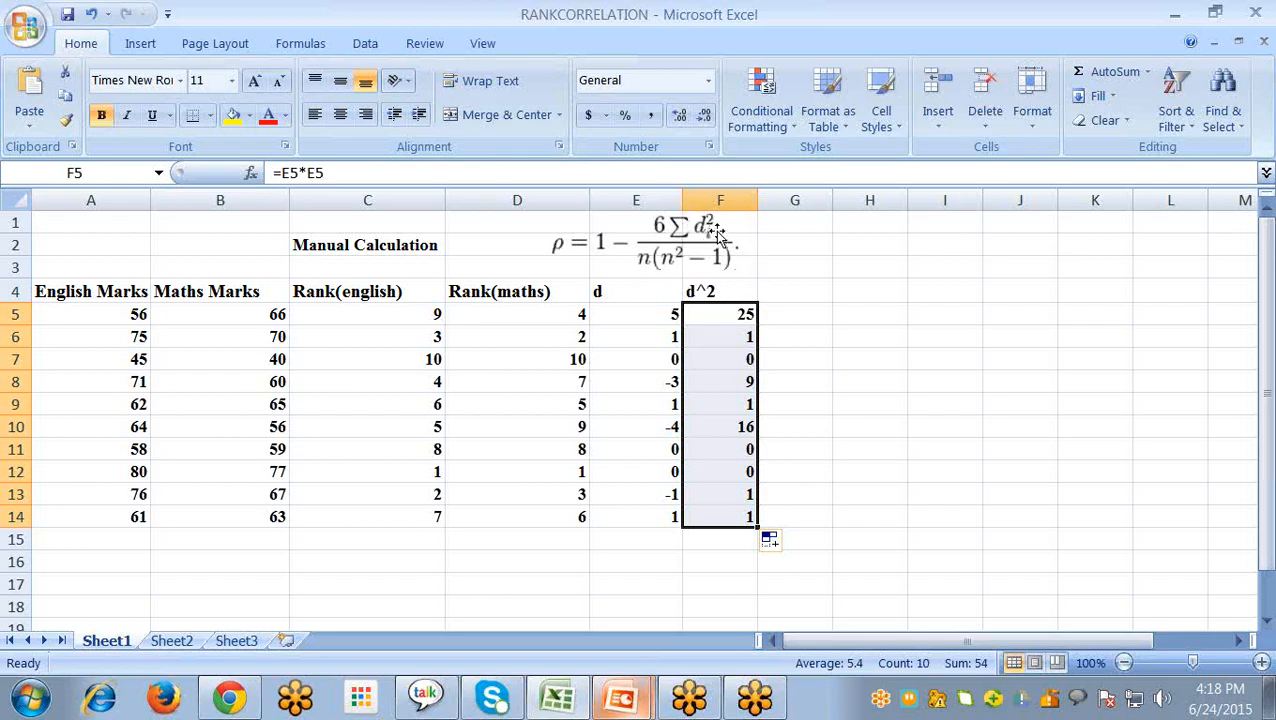
- Label cell E15 below the d column as "sum"
click(698, 540)
click(650, 544)
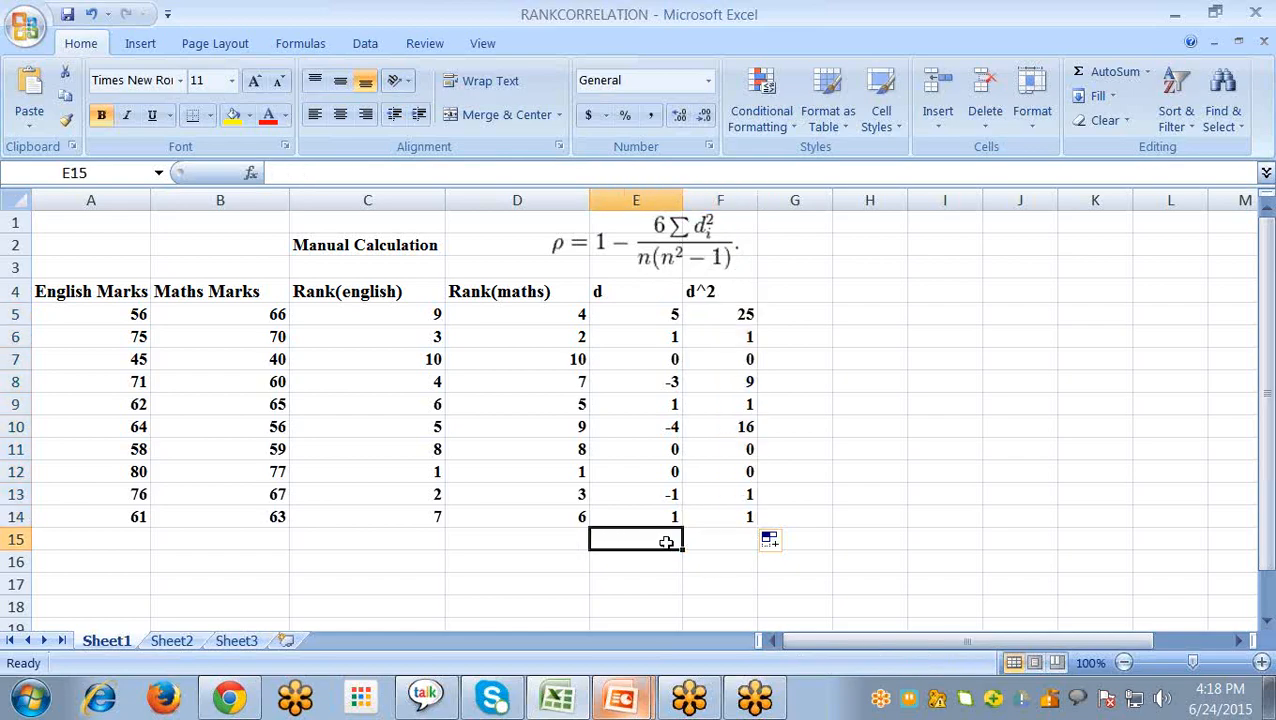
text(s)
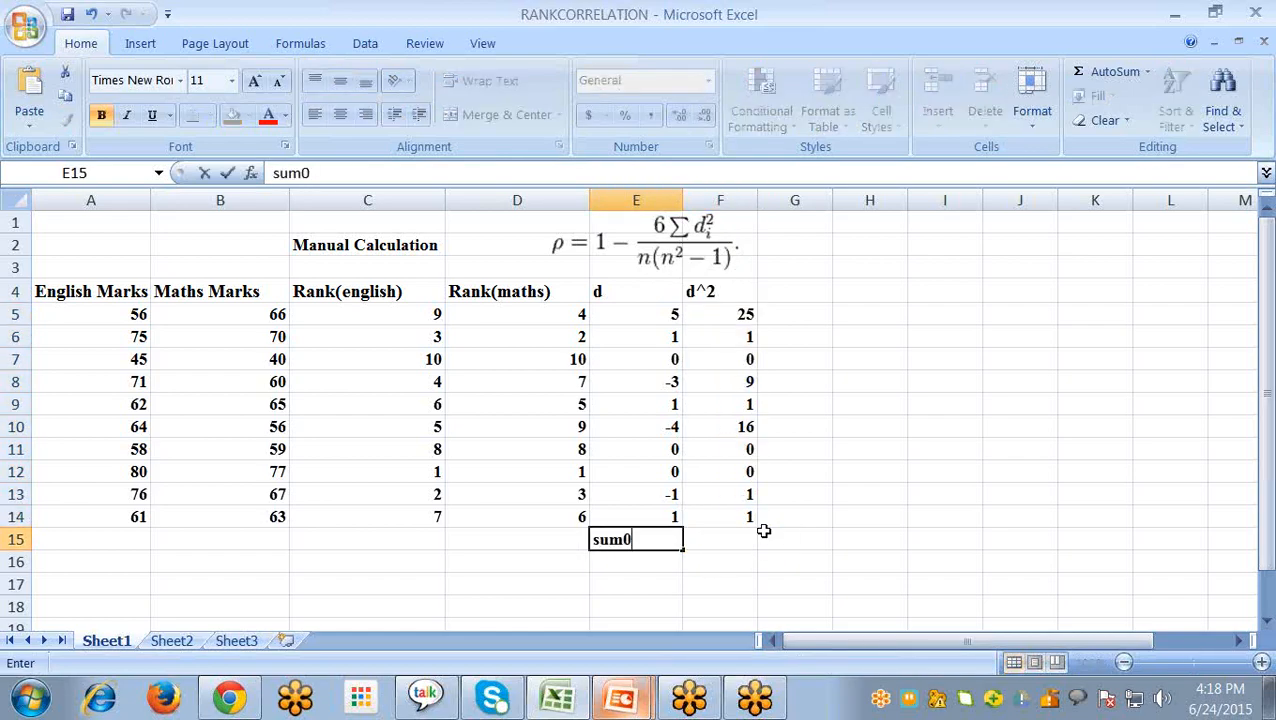
text(um)
key(Tab)
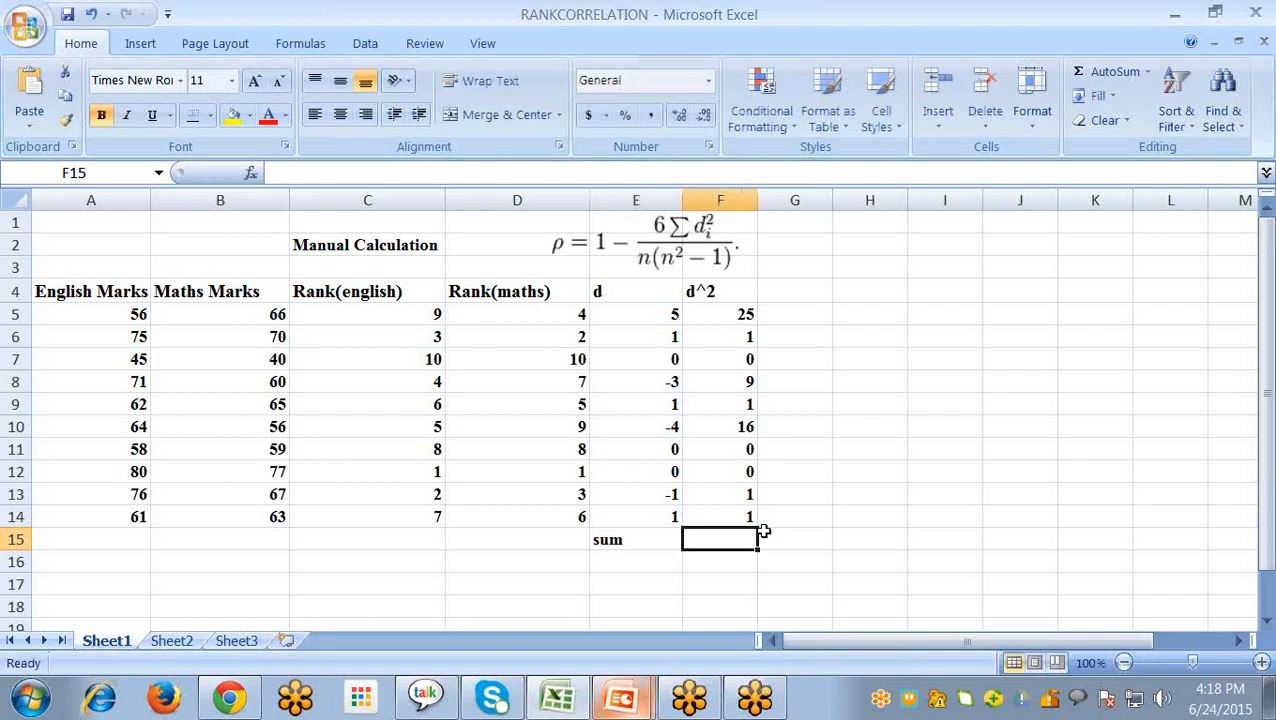
- Total the squared differences in F15 with =sum(F5:F14)
text(=sum)
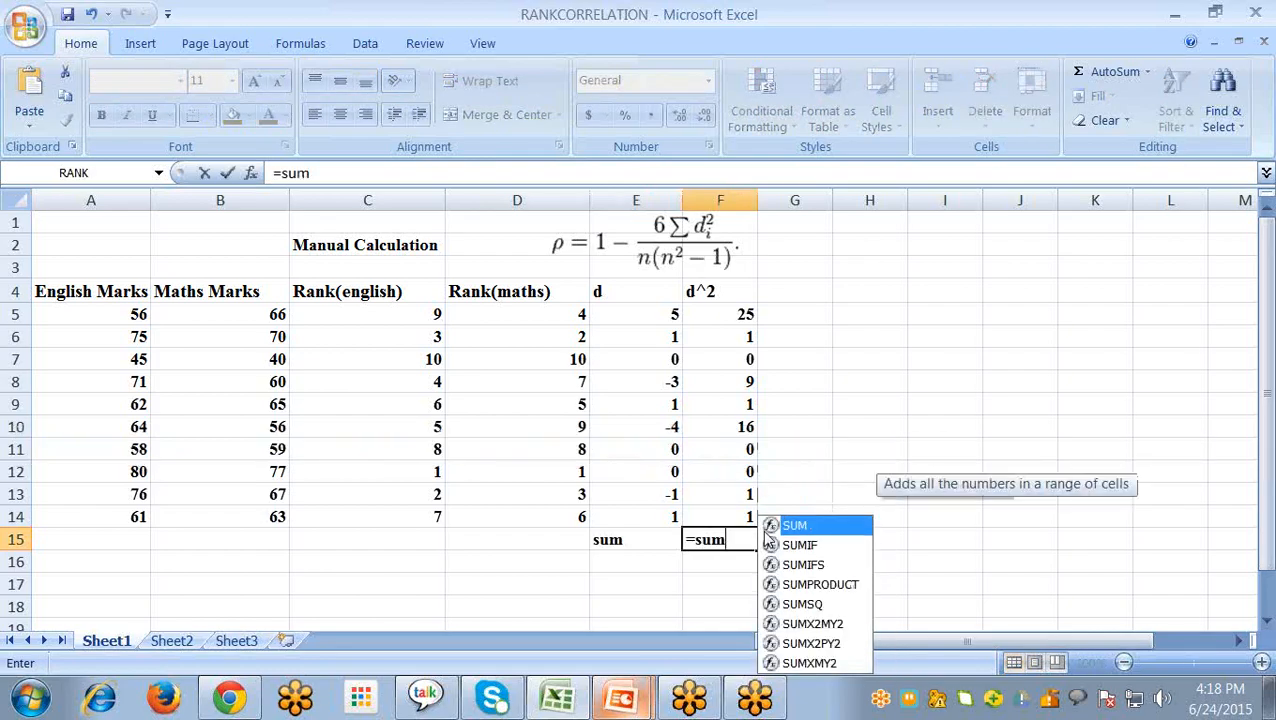
text(()
drag(726, 320, 718, 516)
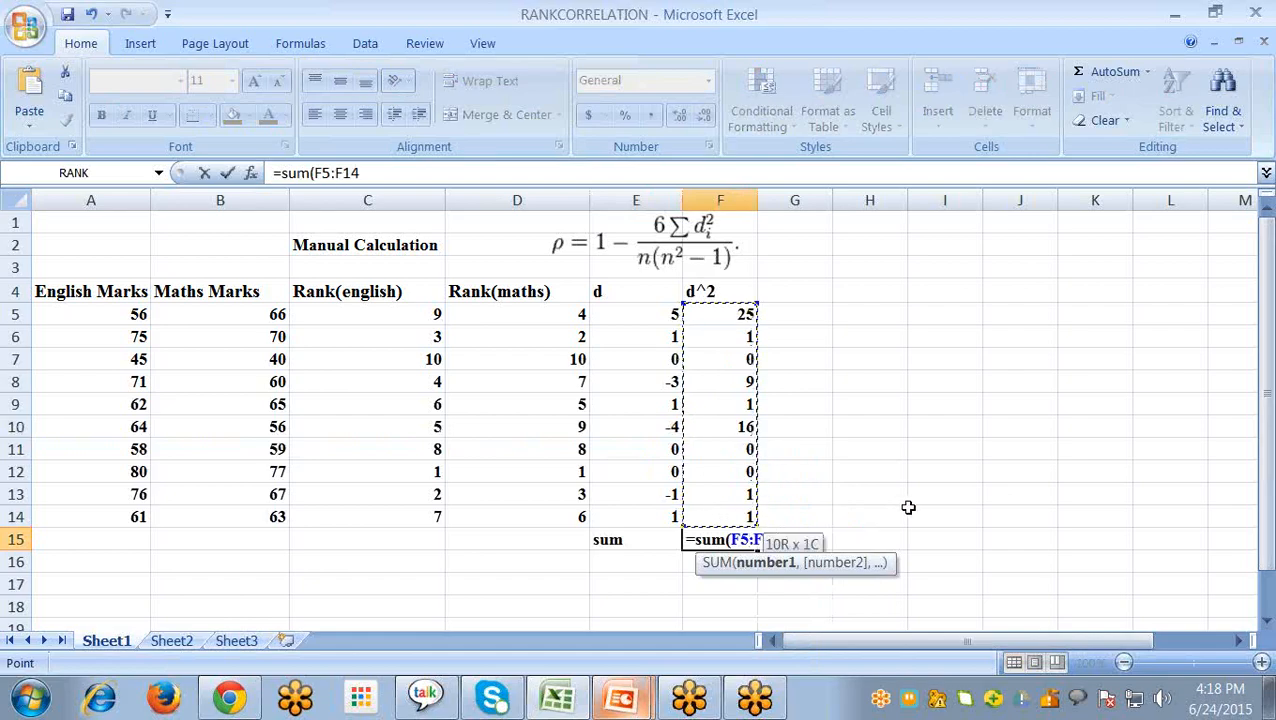
text())
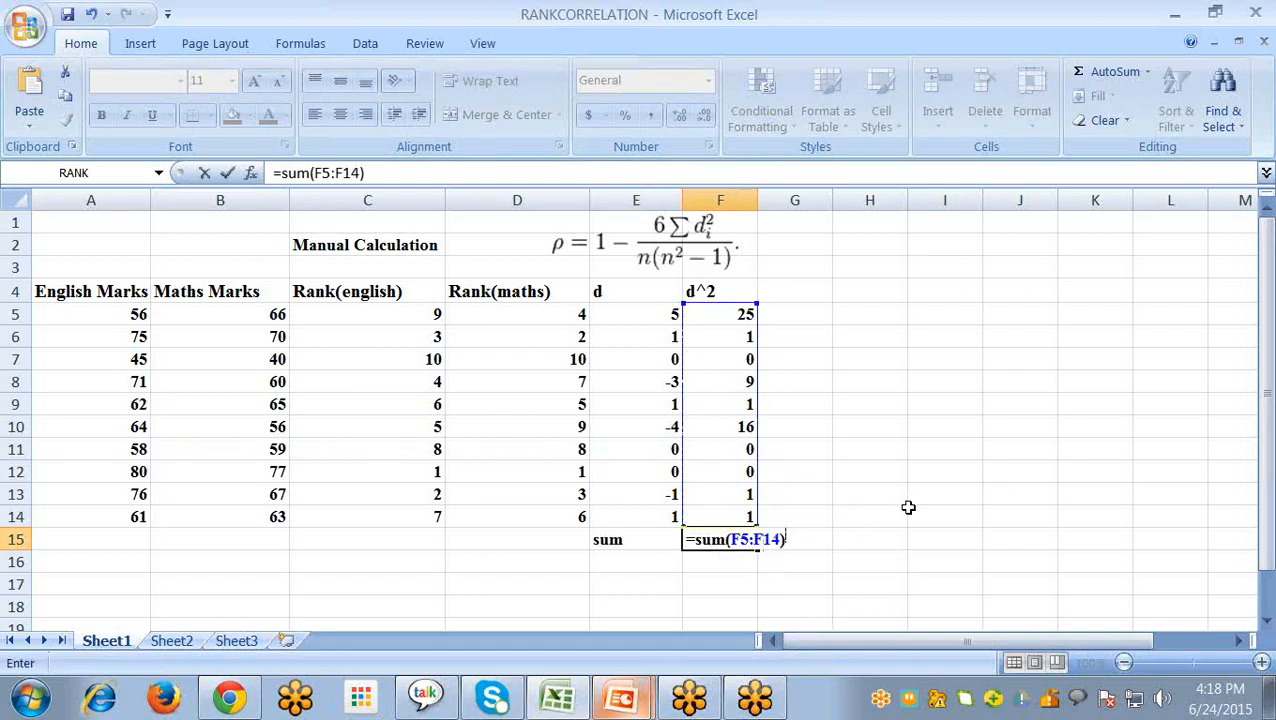
key(Return)
click(743, 535)
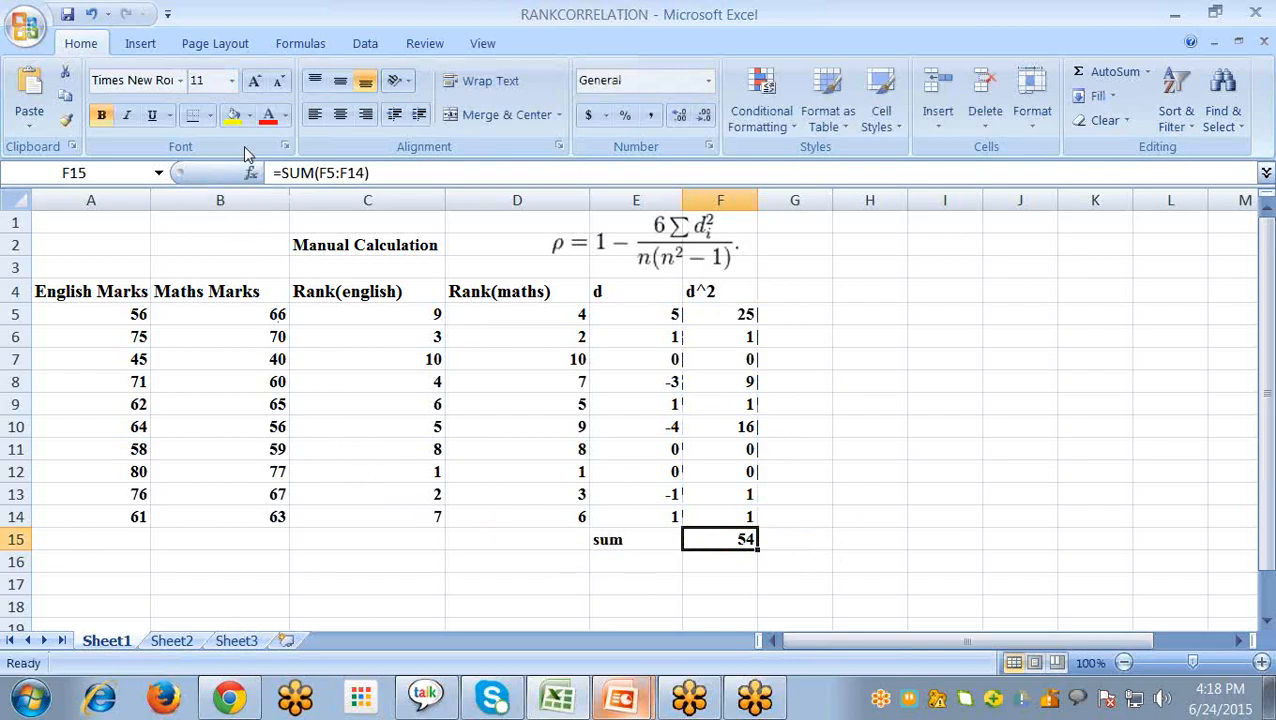
click(285, 115)
click(322, 310)
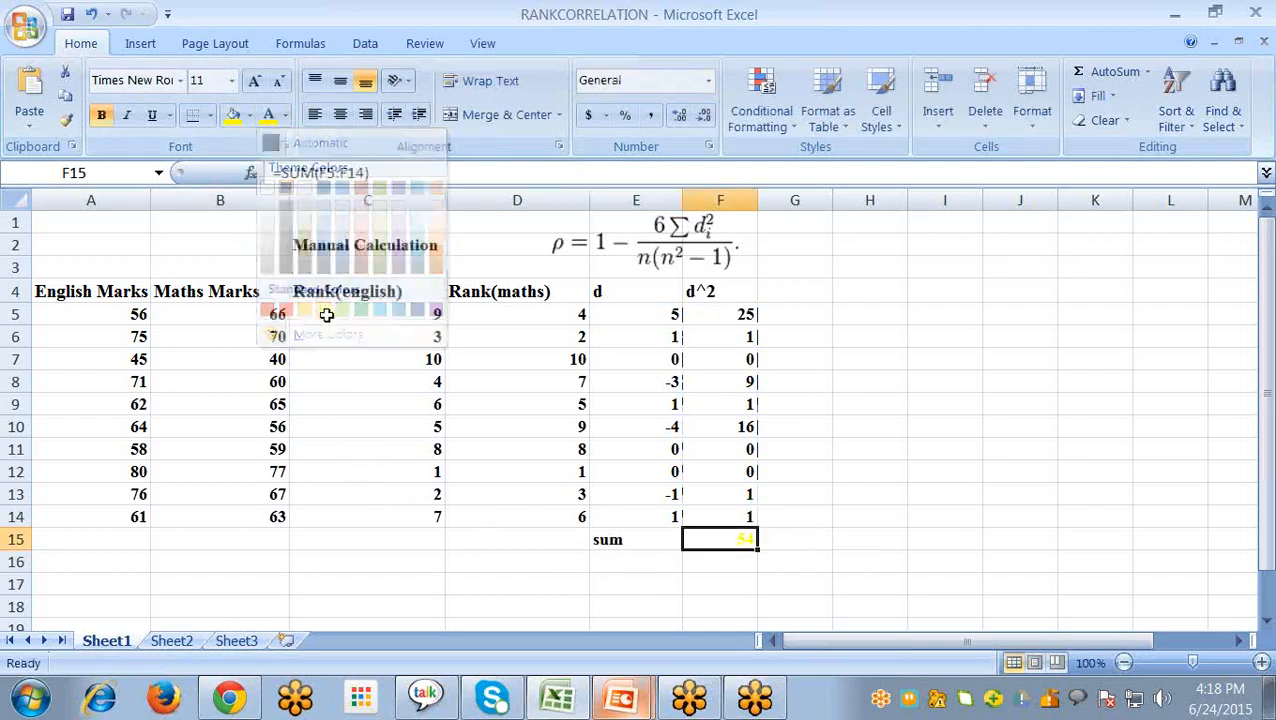
click(285, 115)
click(302, 139)
- Highlight the total of the squared differences in F15 with a yellow fill
click(233, 116)
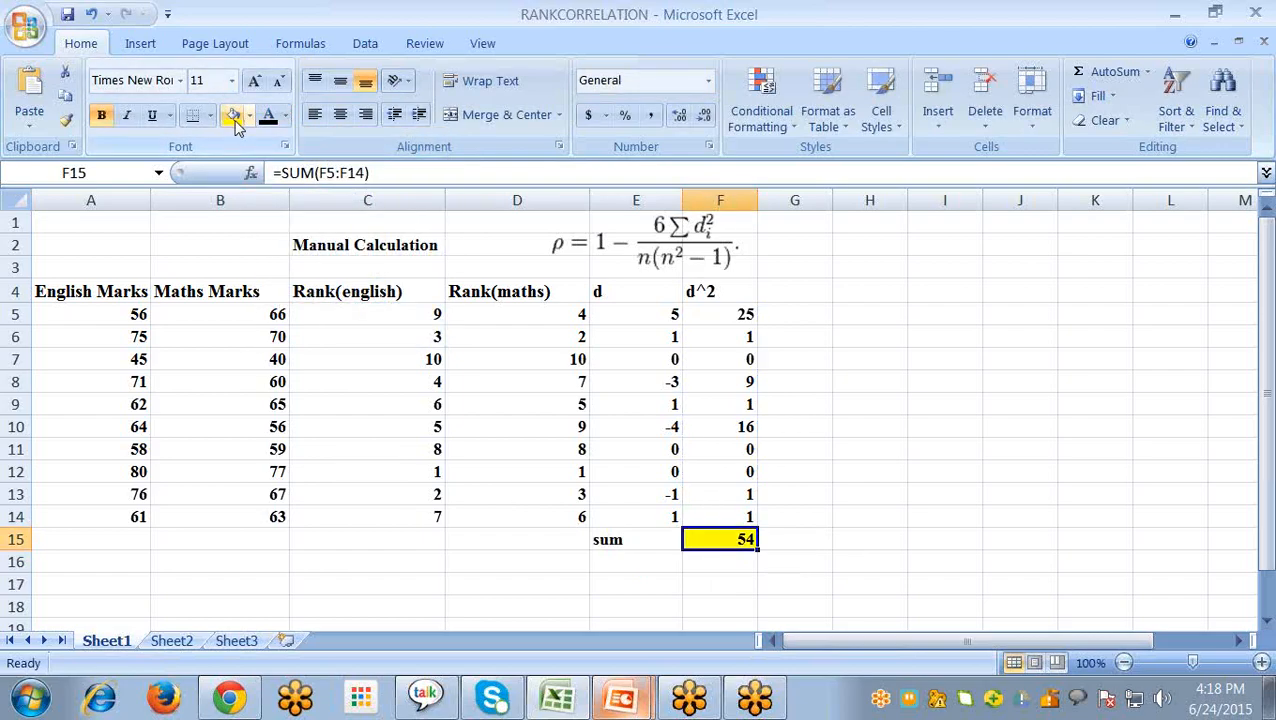
click(596, 583)
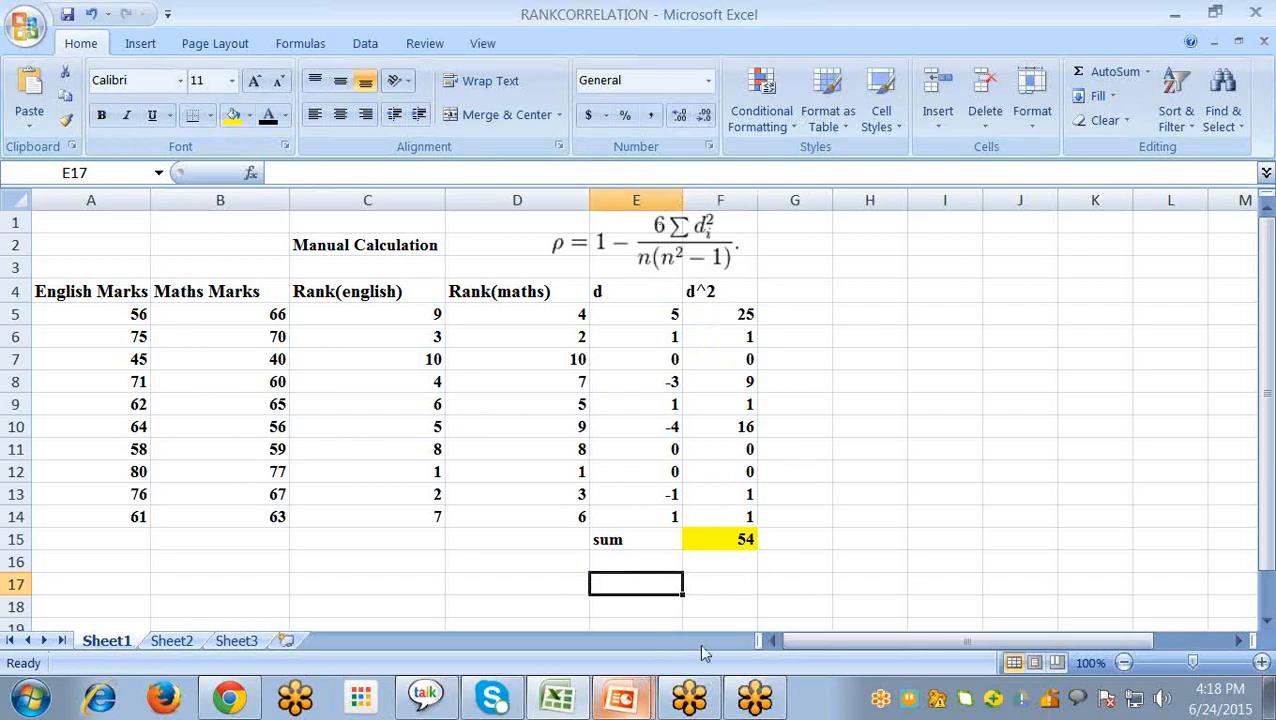
click(706, 583)
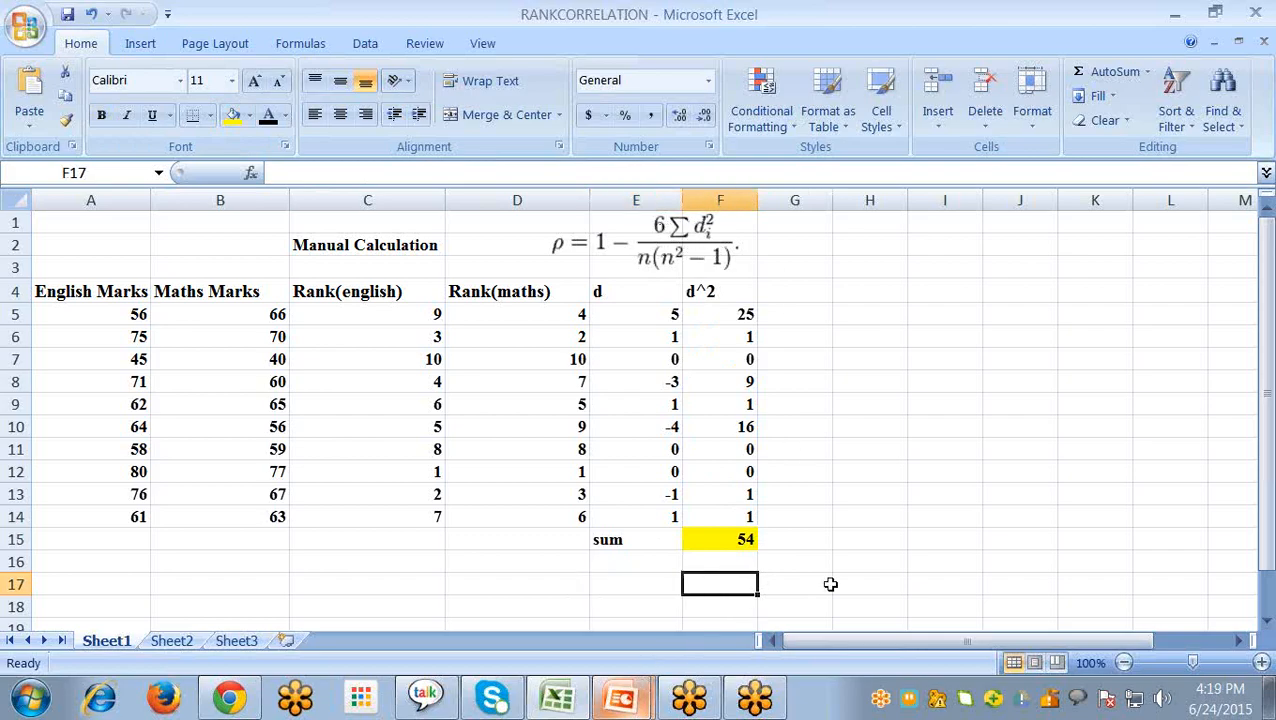
- Label cell E17 as "6*sum^2" for the numerator of the rank correlation formula
click(641, 589)
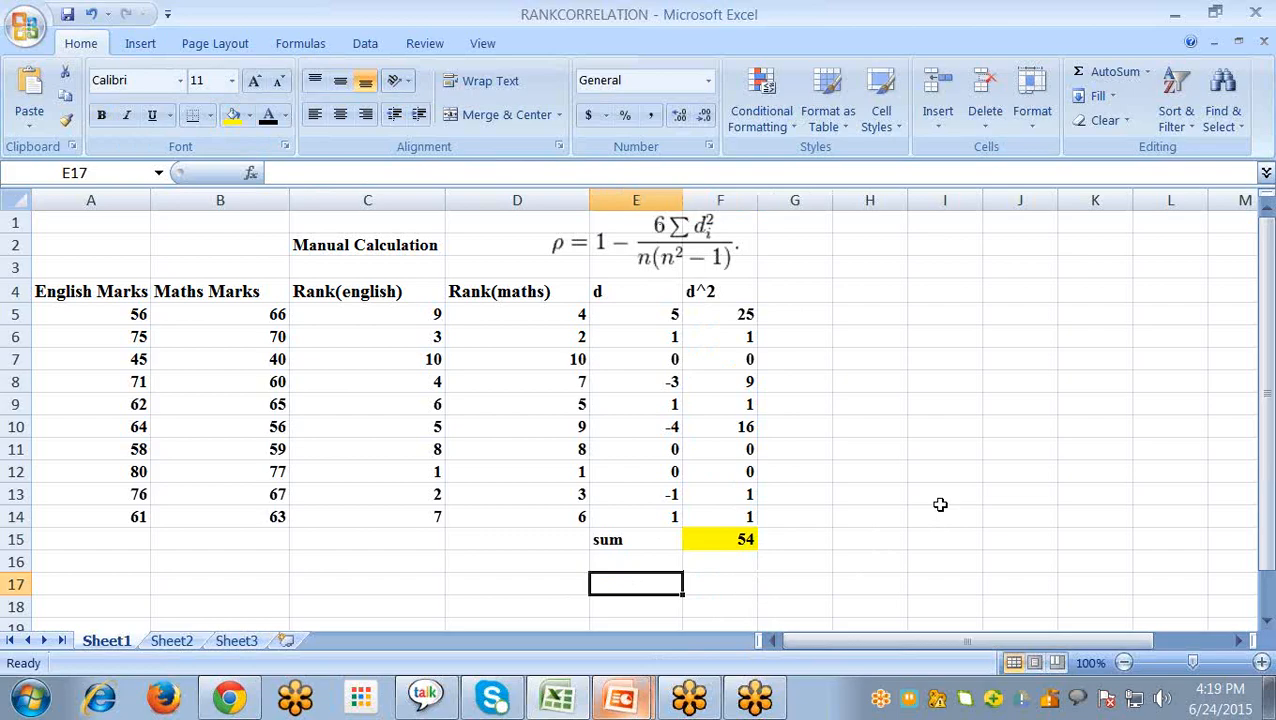
text(6)
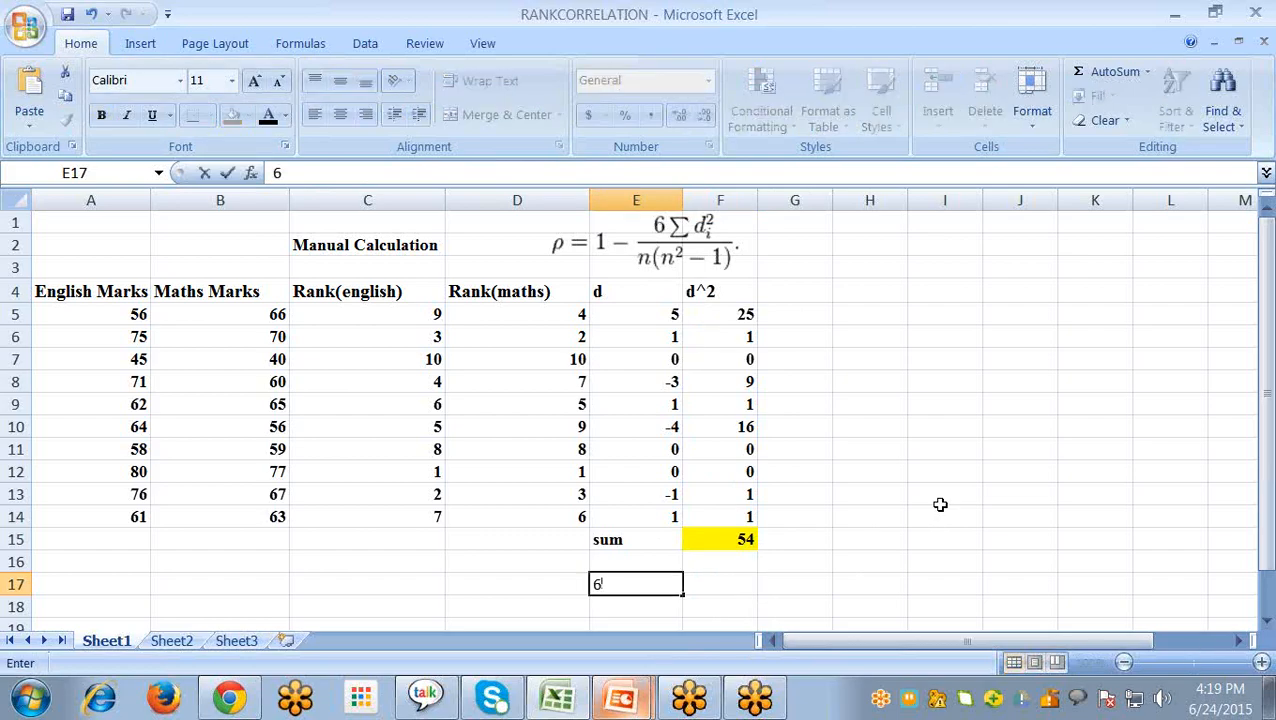
text(*sum^2)
key(Tab)
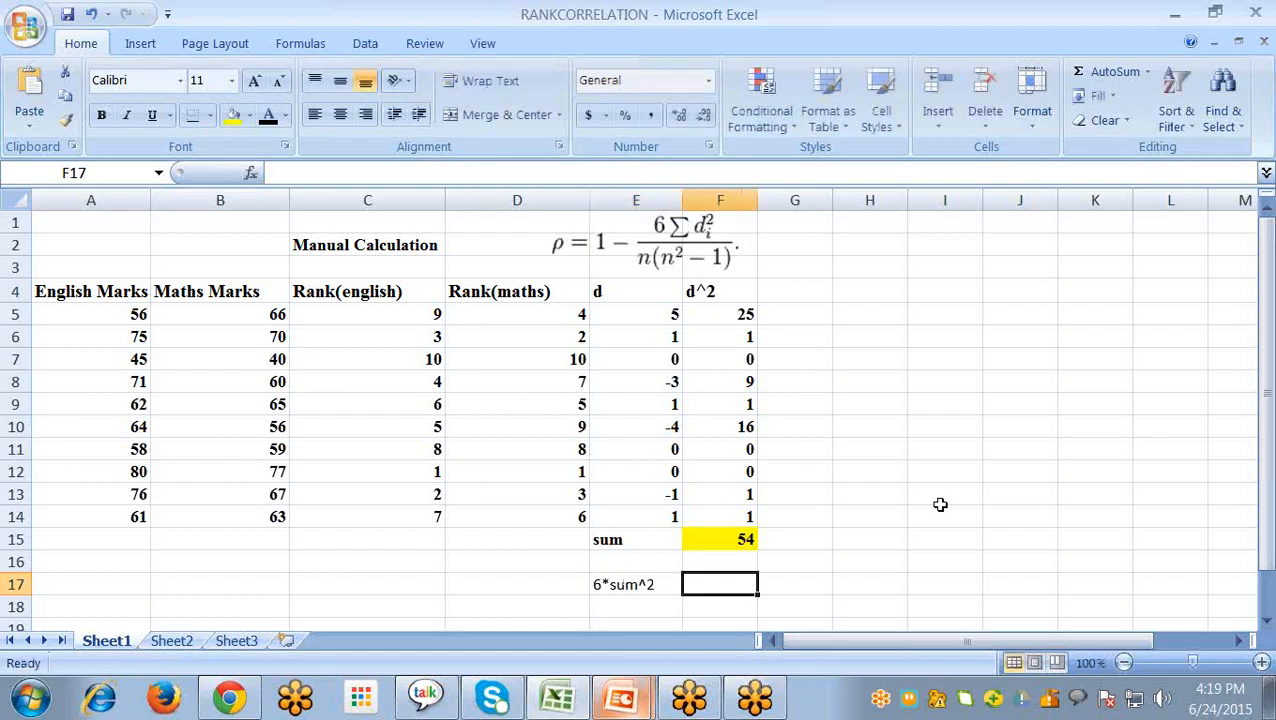
- Calculate the numerator in F17 with =6*F15
text(=6)
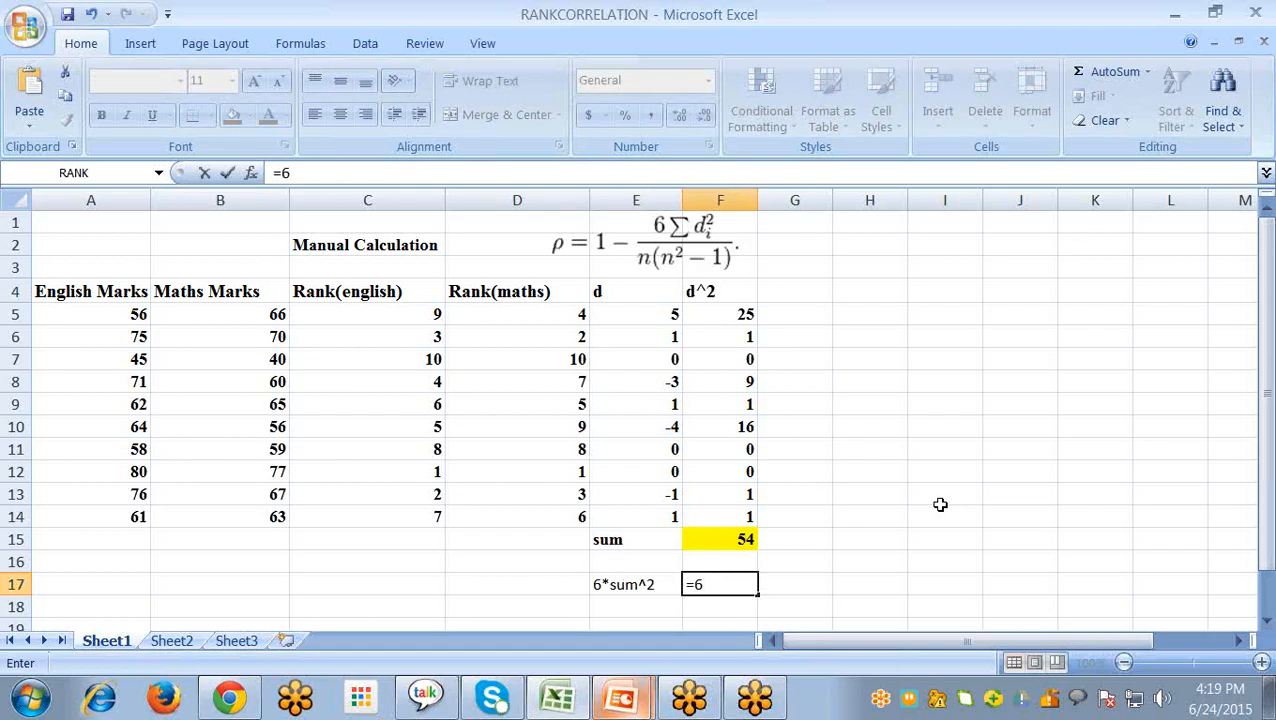
text(*)
click(744, 538)
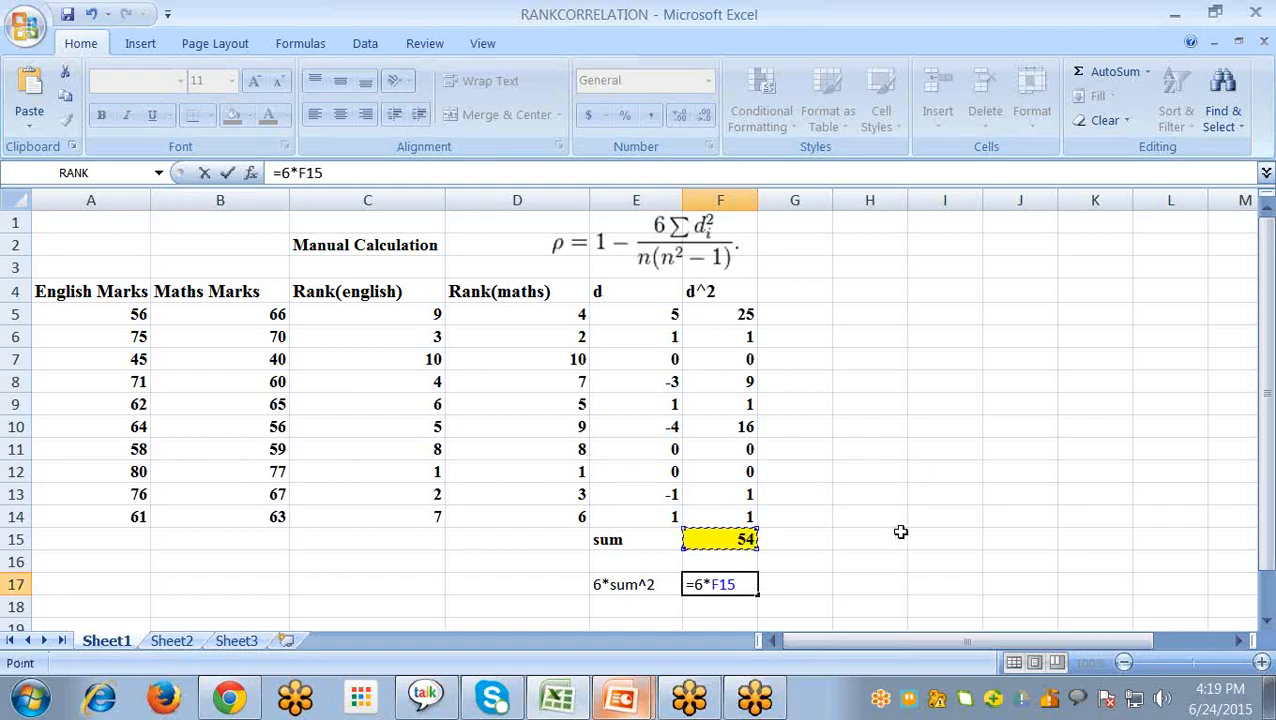
key(Return)
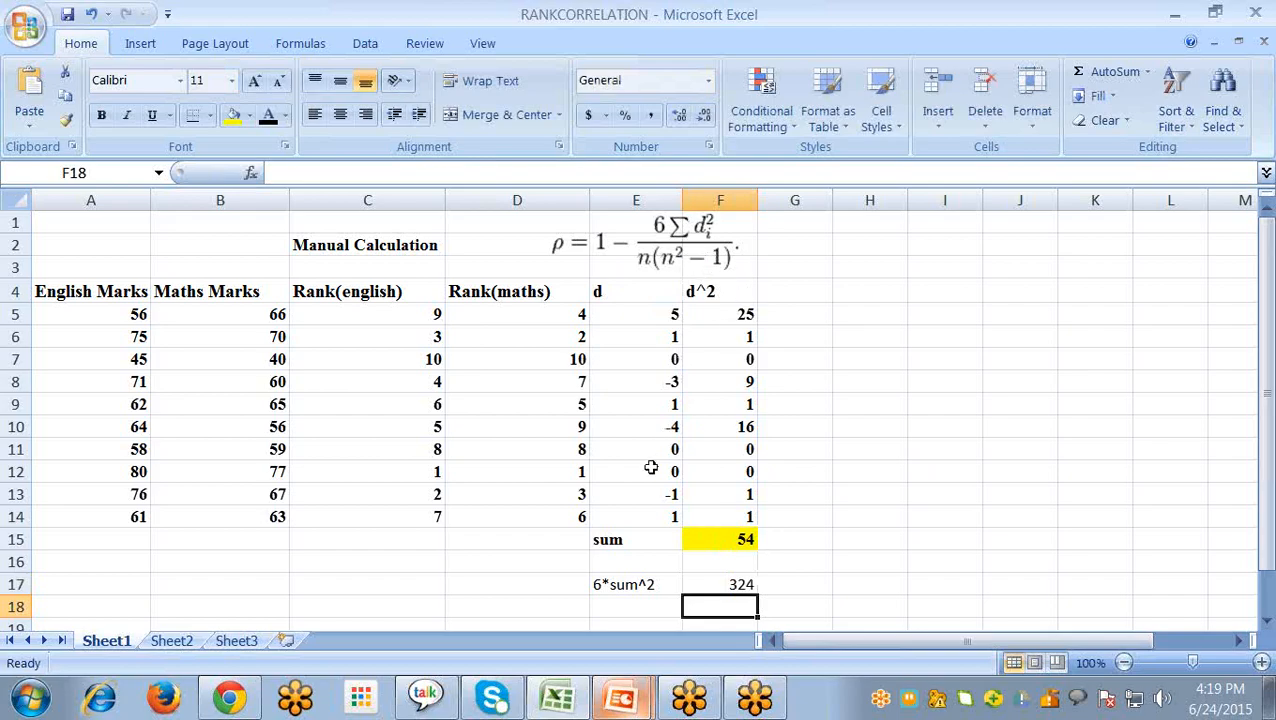
- Label cell E18 as "n(n^2-1)" for the denominator of the rank correlation formula
click(621, 607)
text(n(n^2-1)
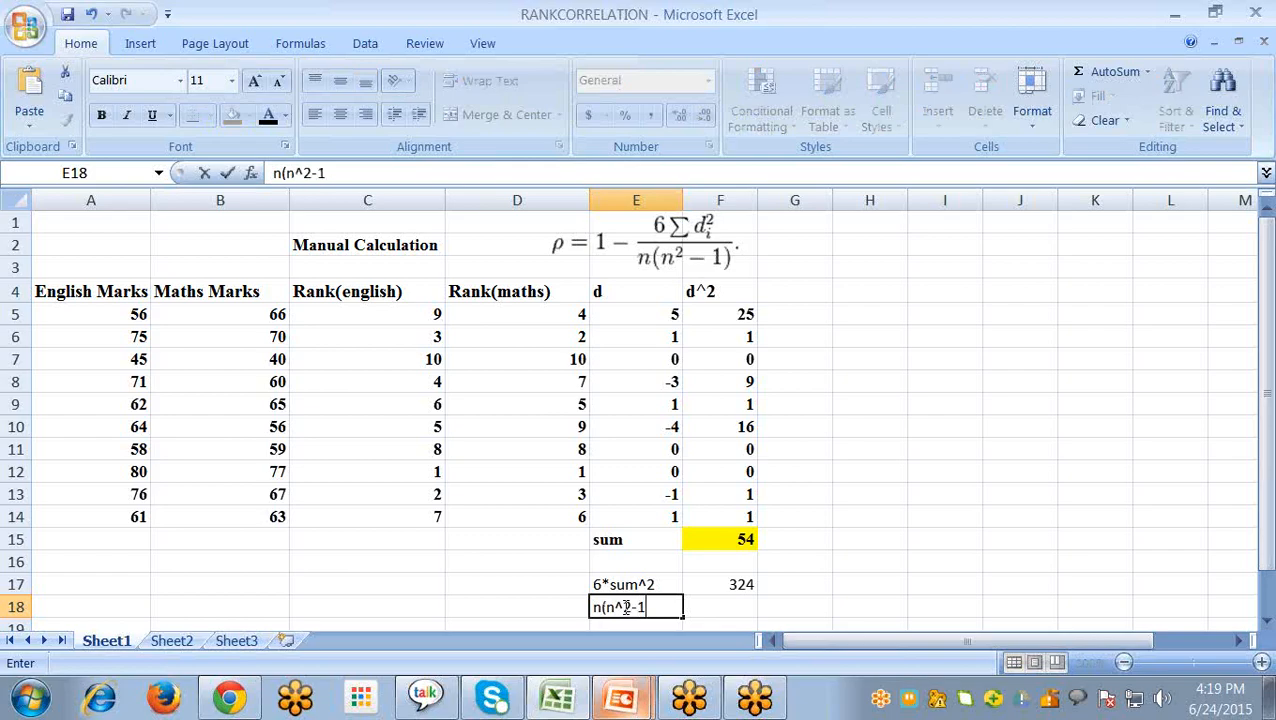
key(Tab)
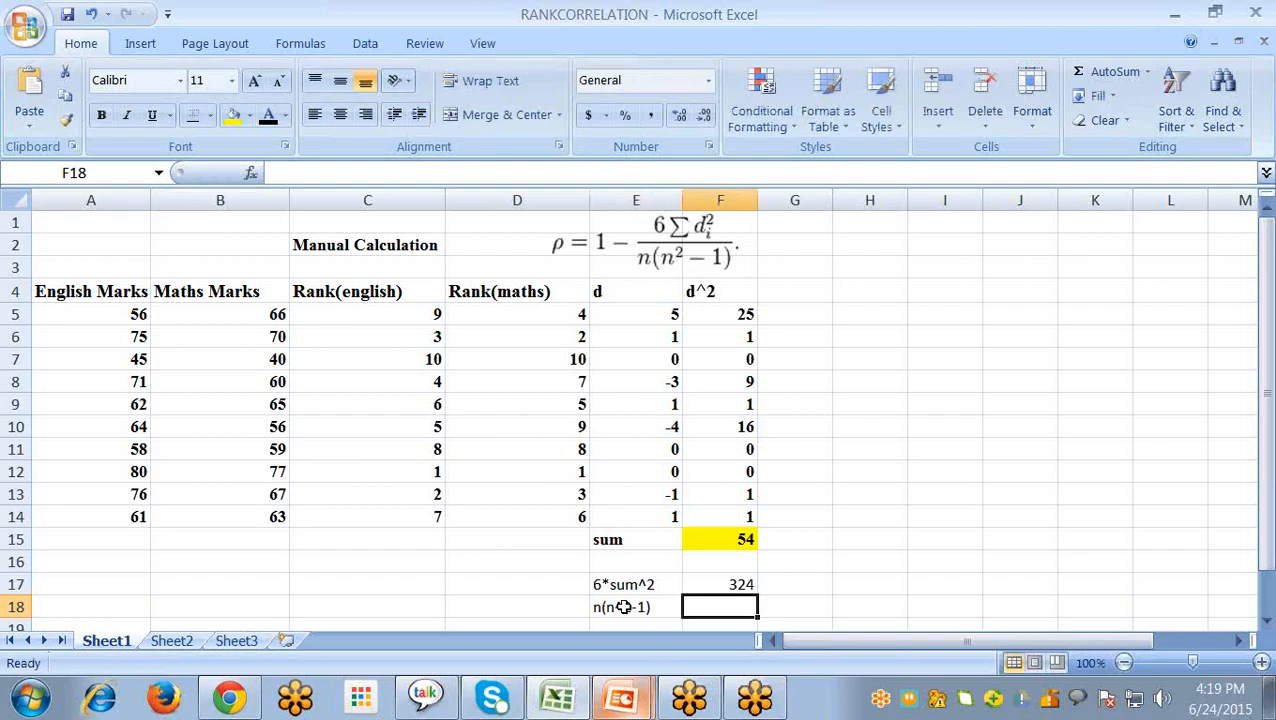
- Begin the denominator formula in F18 with =10(10*, using 10 as n
text(=10(10)
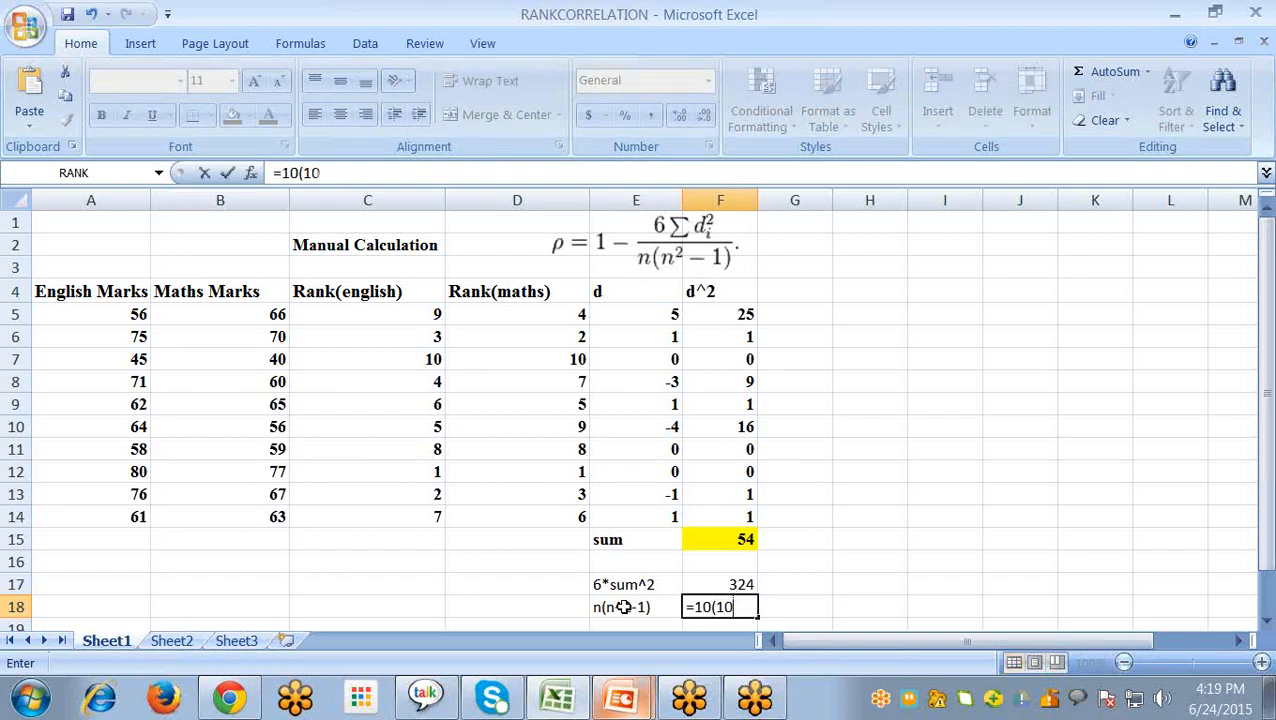
text(*)
key(Left)
key(Left)
key(Left)
key(Right)
key(Left)
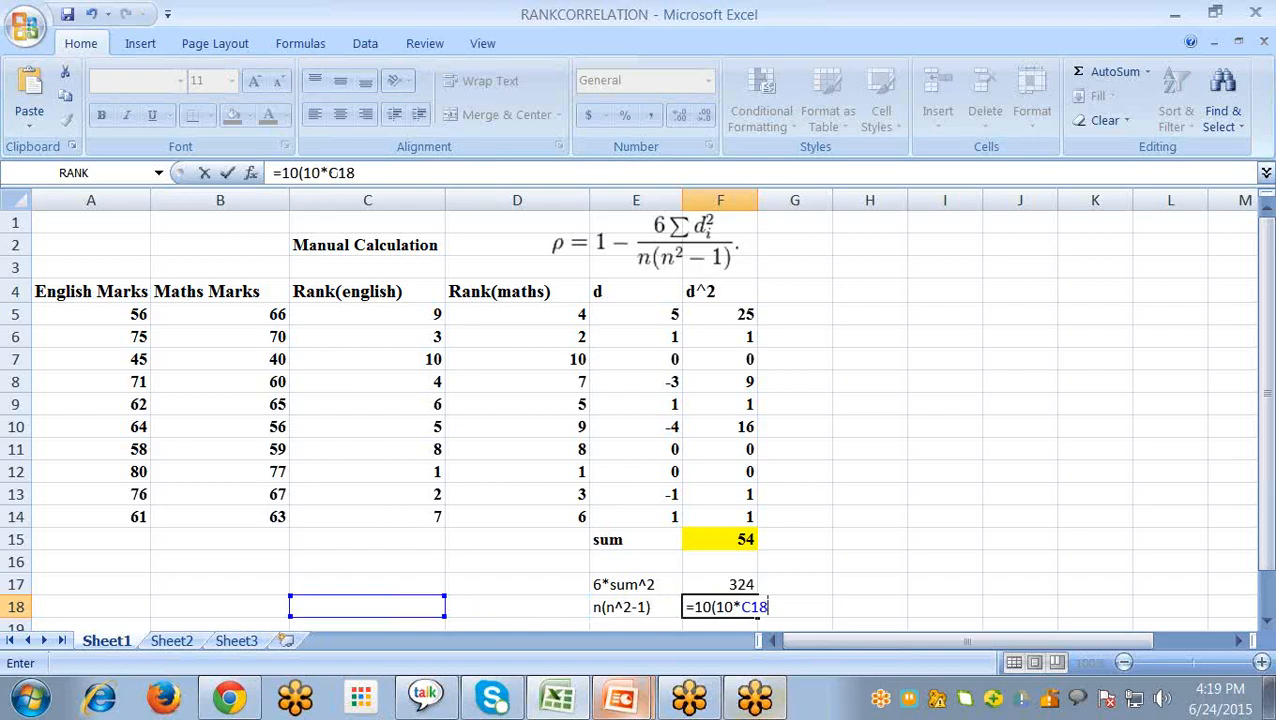
- Correct and complete the denominator formula in F18 as =10*(10*10-1)
double_click(724, 607)
key(Left)
key(Left)
text(*)
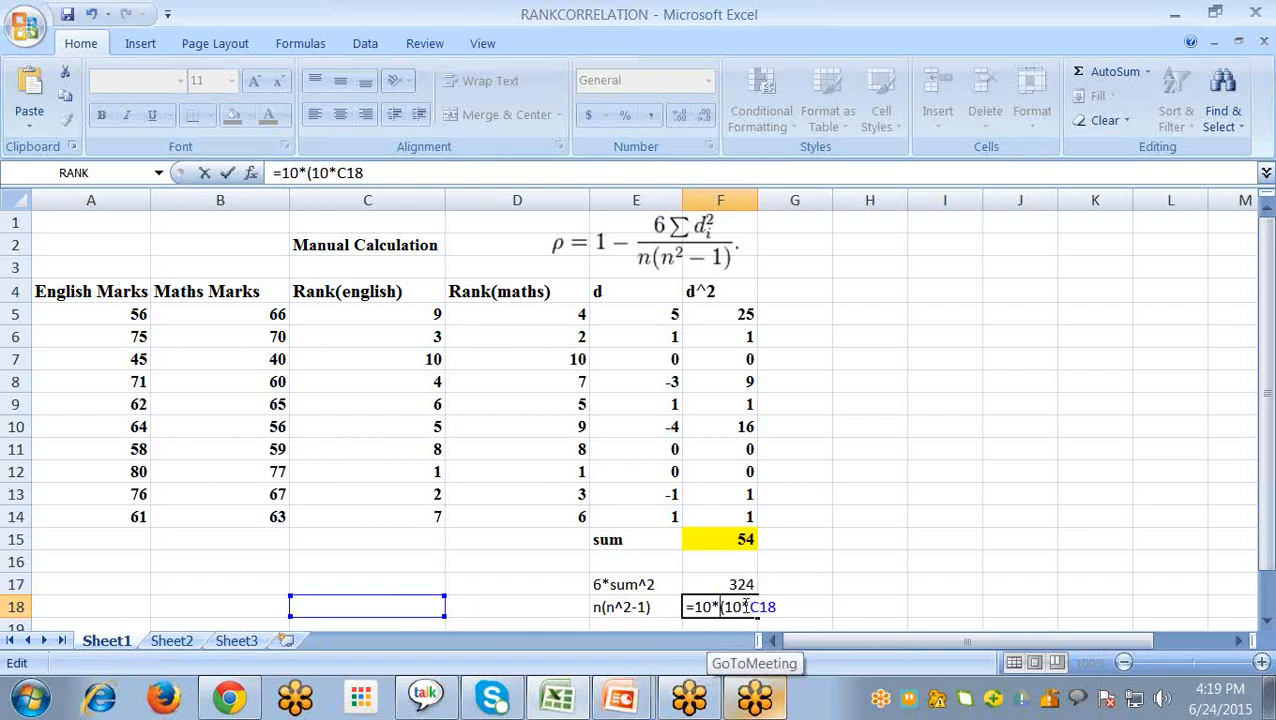
key(Delete)
key(Delete)
key(Delete)
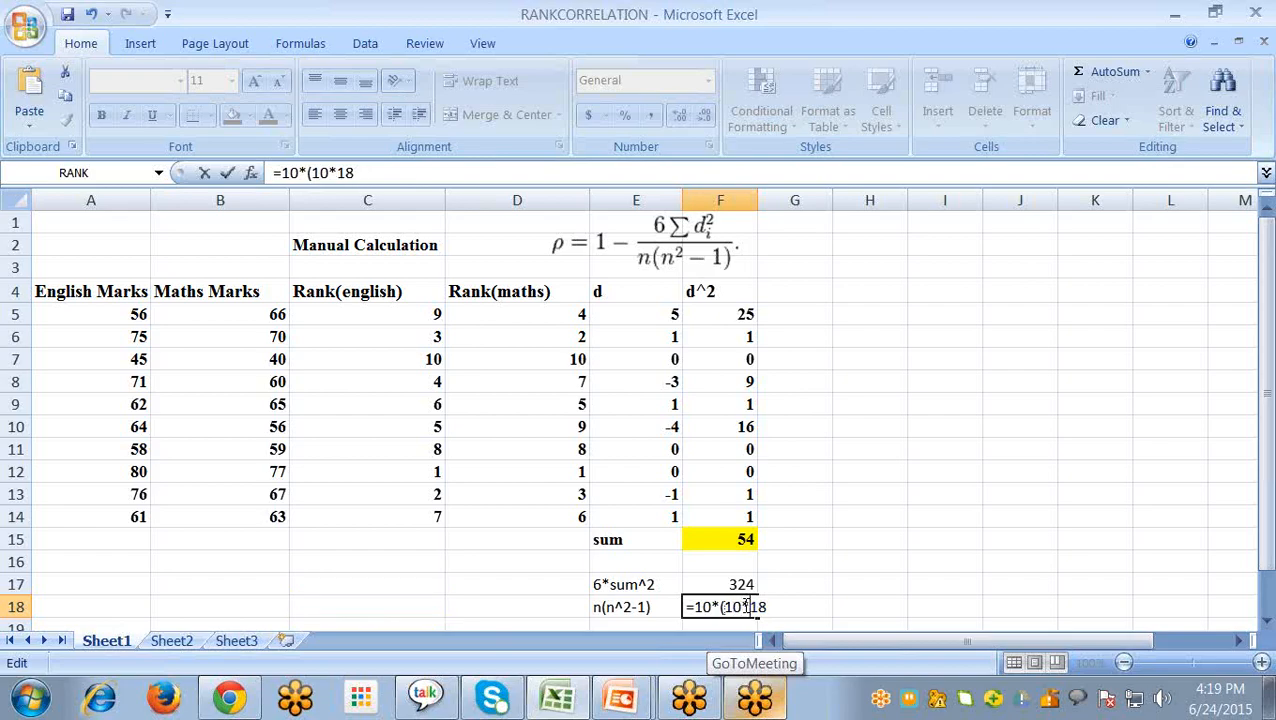
text(190)
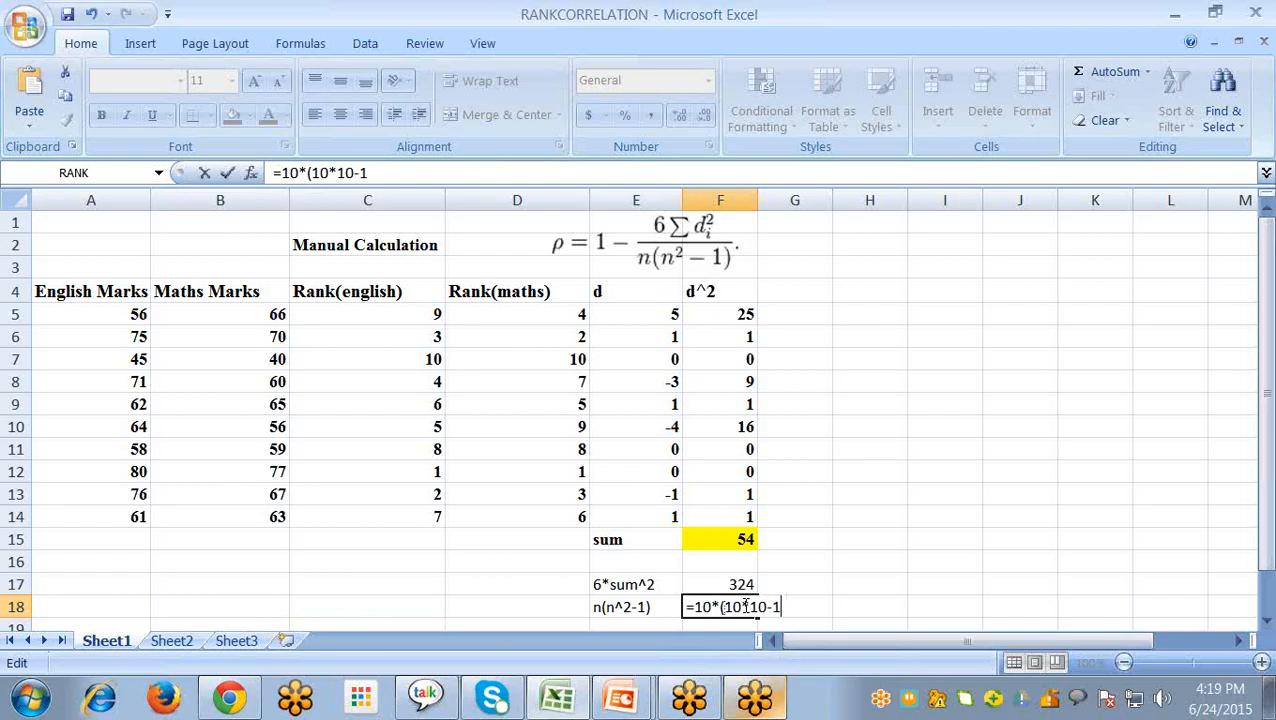
key(Return)
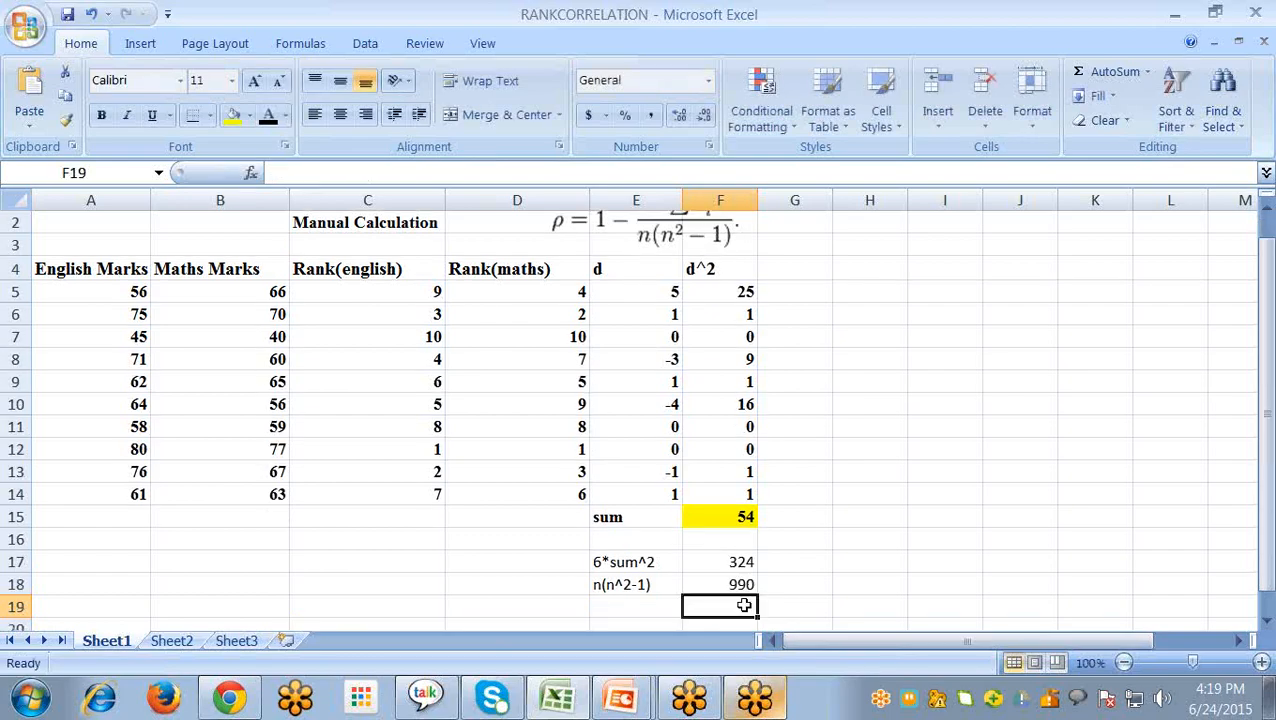
- Divide the numerator by the denominator in F19 with =F17/F18
scroll(750, 445, up, 1)
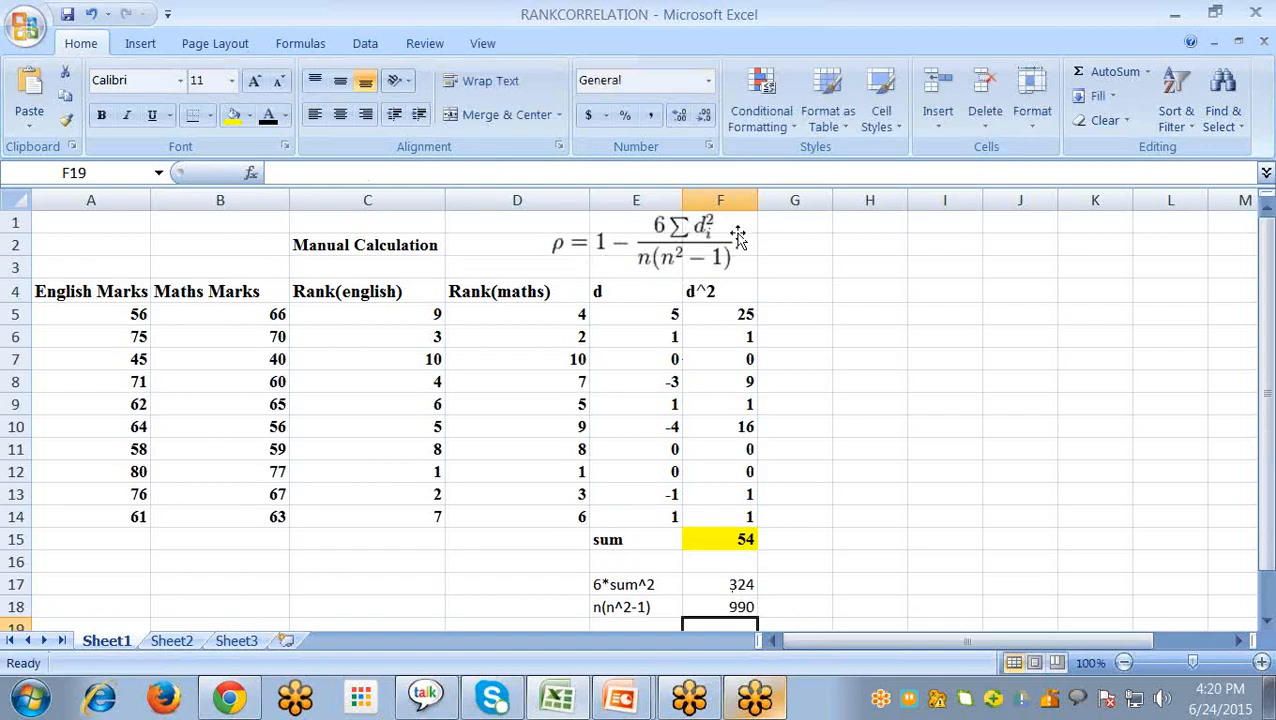
scroll(829, 527, down, 1)
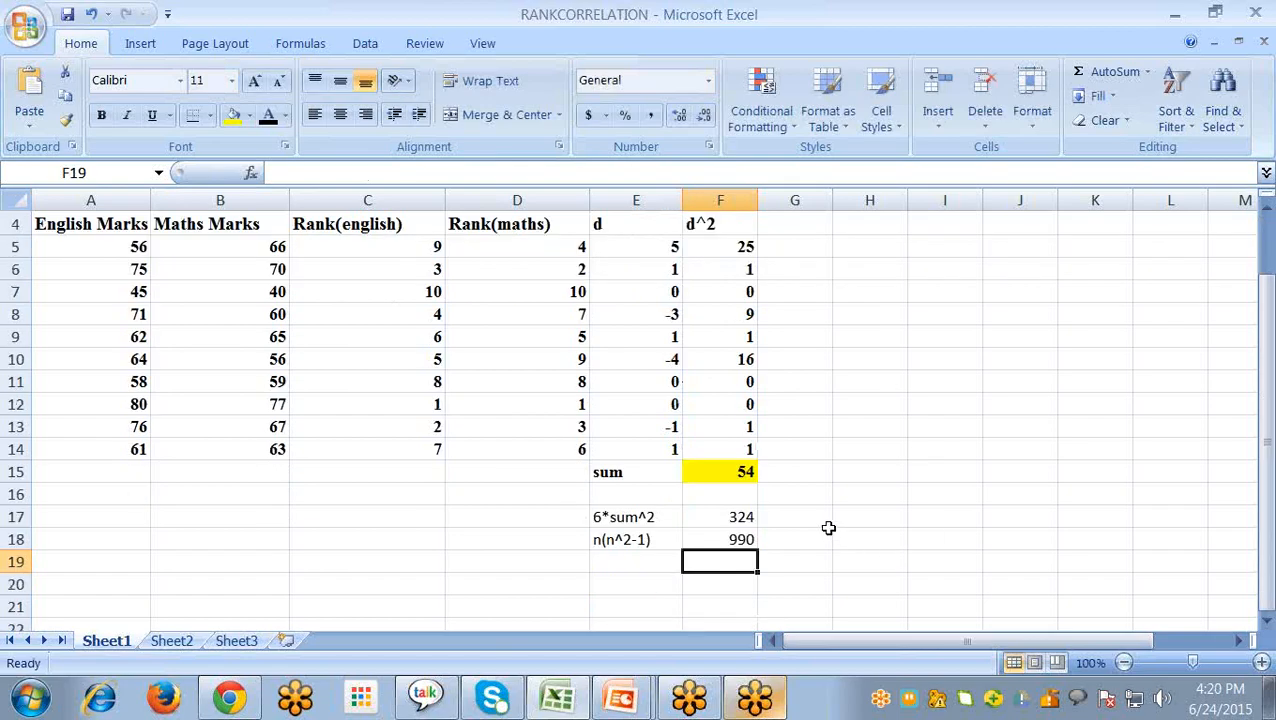
click(647, 572)
scroll(746, 590, up, 1)
scroll(729, 563, down, 1)
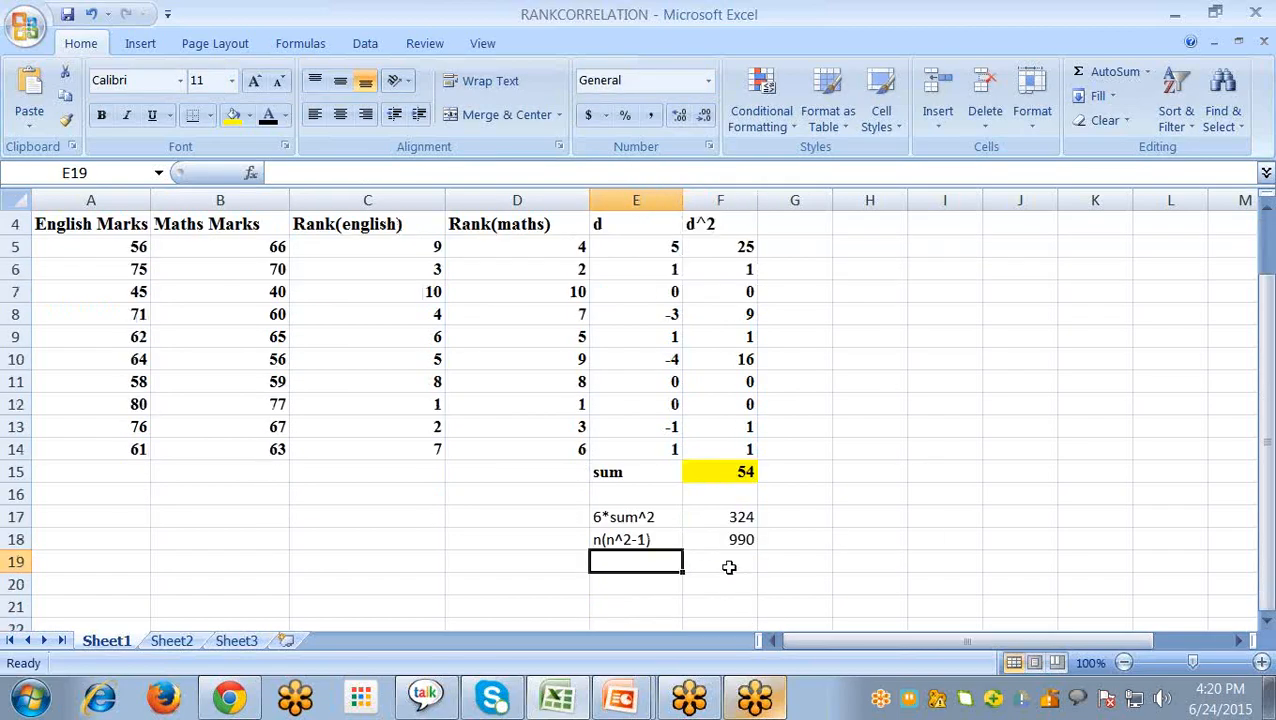
click(748, 563)
text(=)
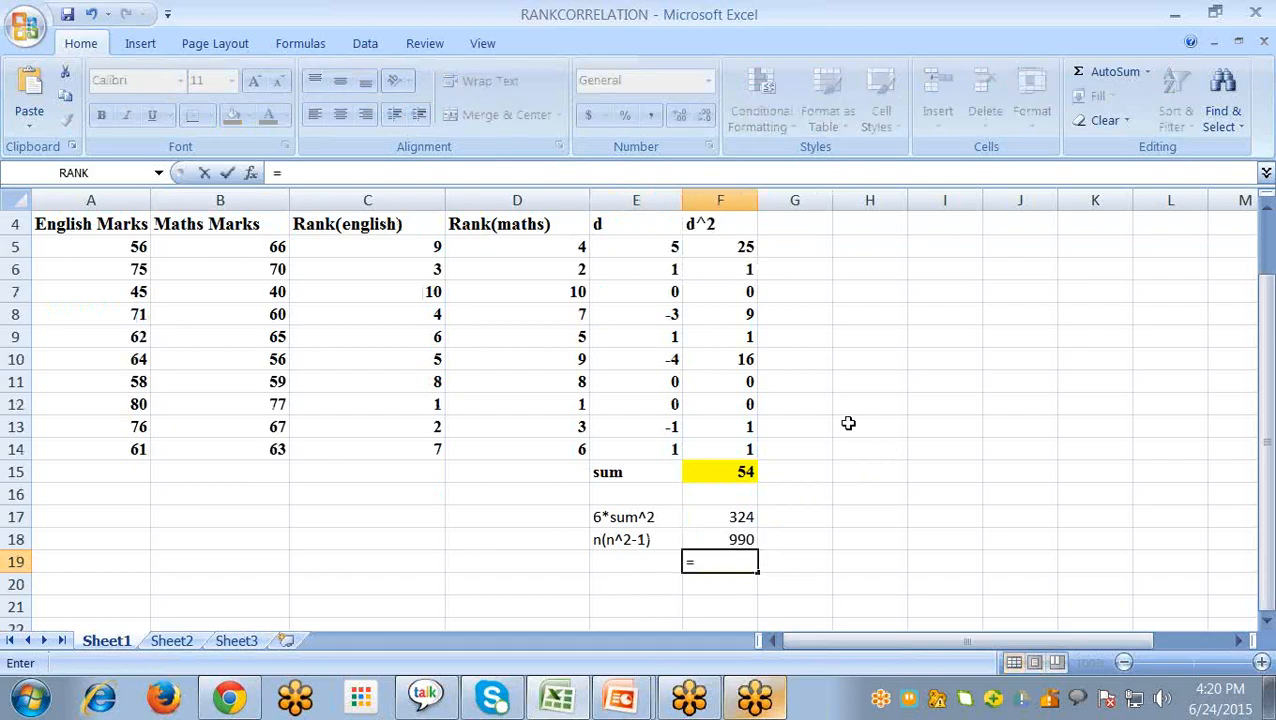
click(738, 522)
text(/)
click(743, 535)
key(Return)
scroll(766, 540, up, 1)
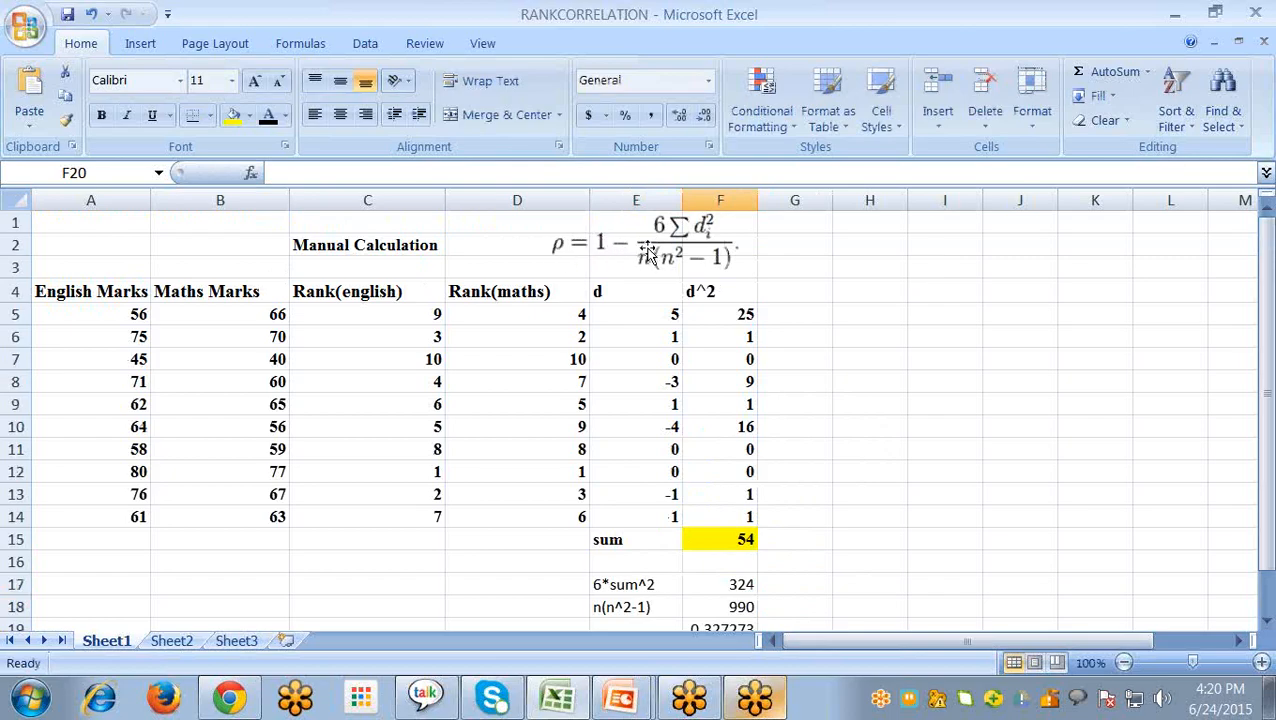
- Calculate the rank correlation coefficient in F21 with =1-F19
scroll(869, 393, down, 3)
click(721, 471)
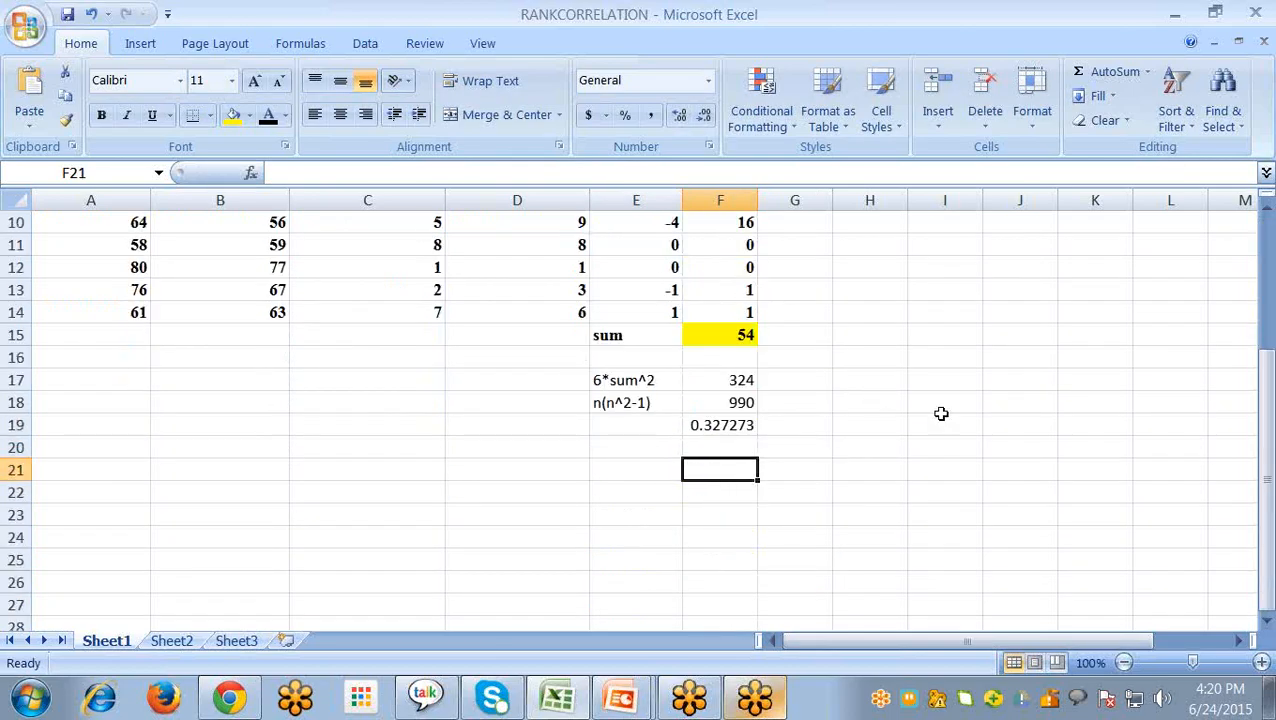
text(1)
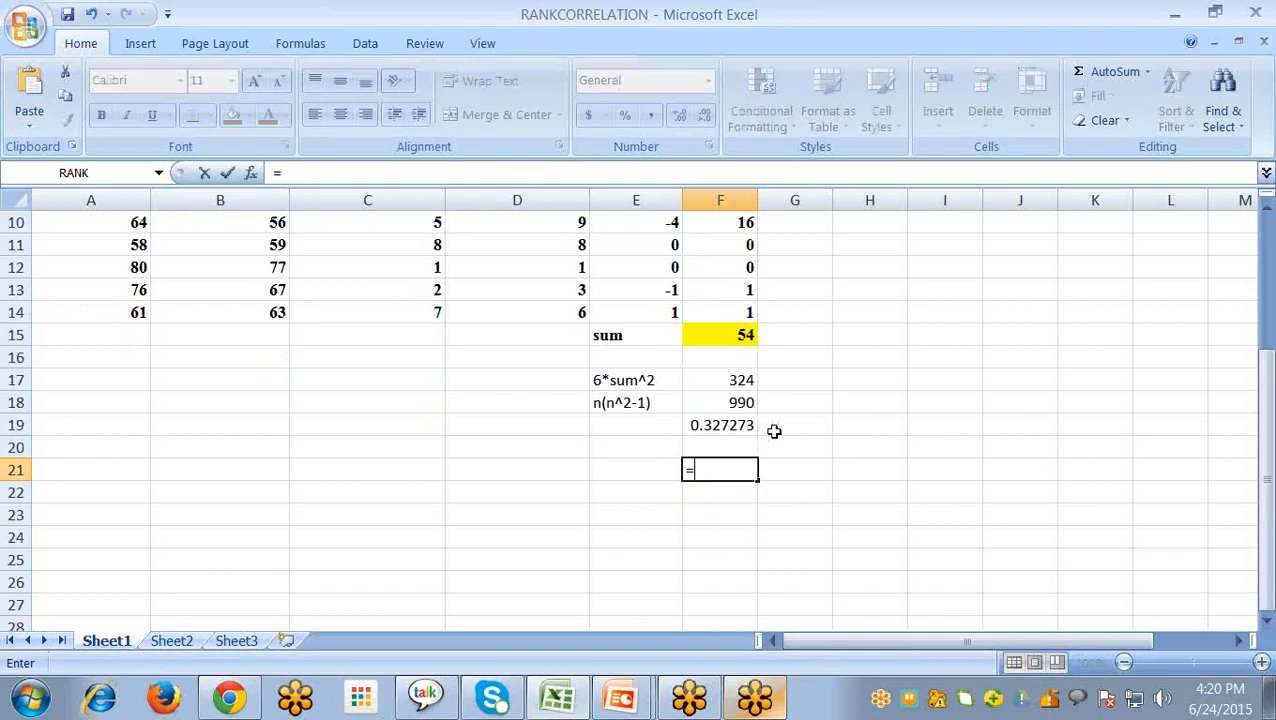
text(1-)
click(723, 425)
key(Return)
- Review the manual calculation, comparing the marks, ranks and rank correlation formula with the computed coefficient
scroll(717, 506, up, 1)
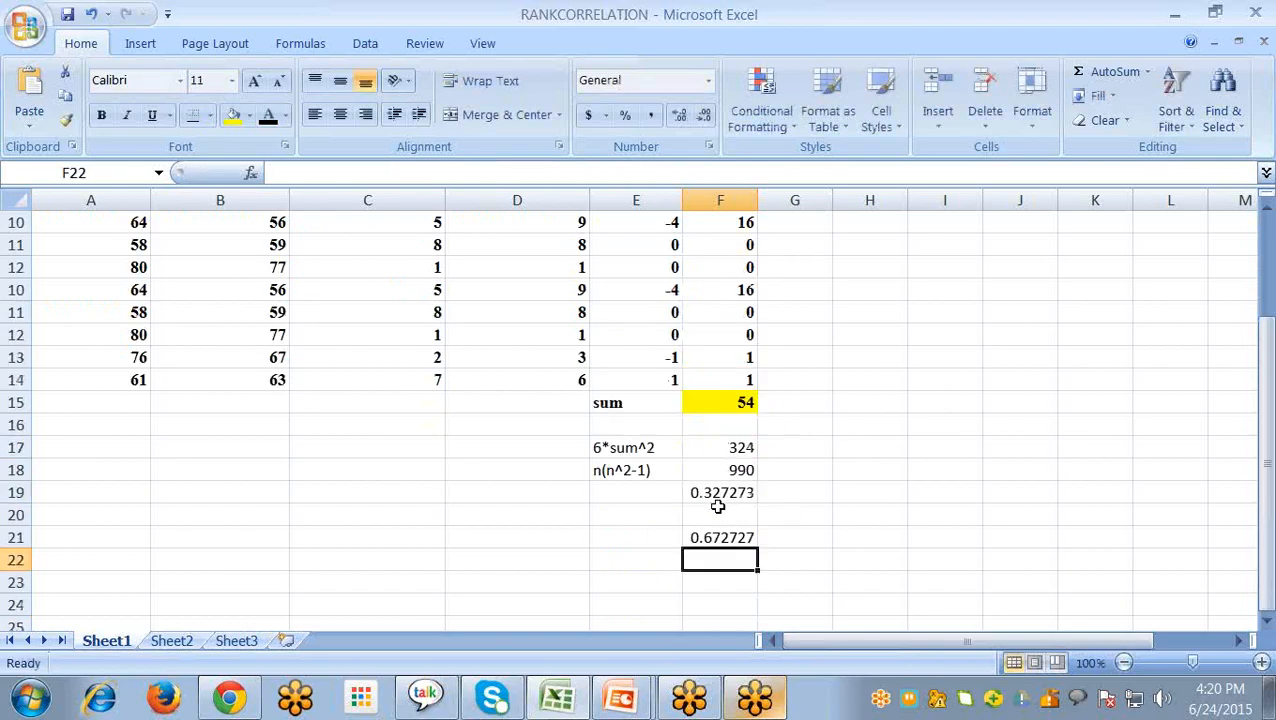
scroll(712, 558, up, 1)
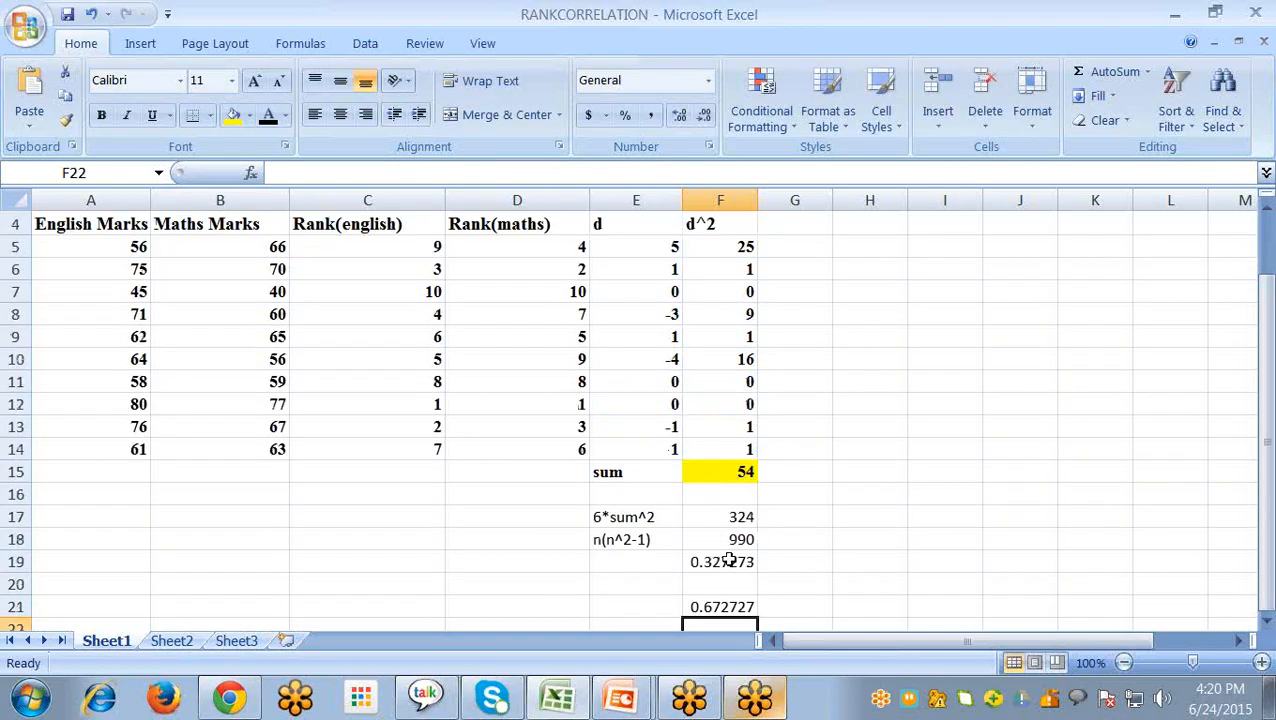
scroll(720, 550, up, 1)
scroll(661, 519, down, 1)
scroll(478, 502, up, 1)
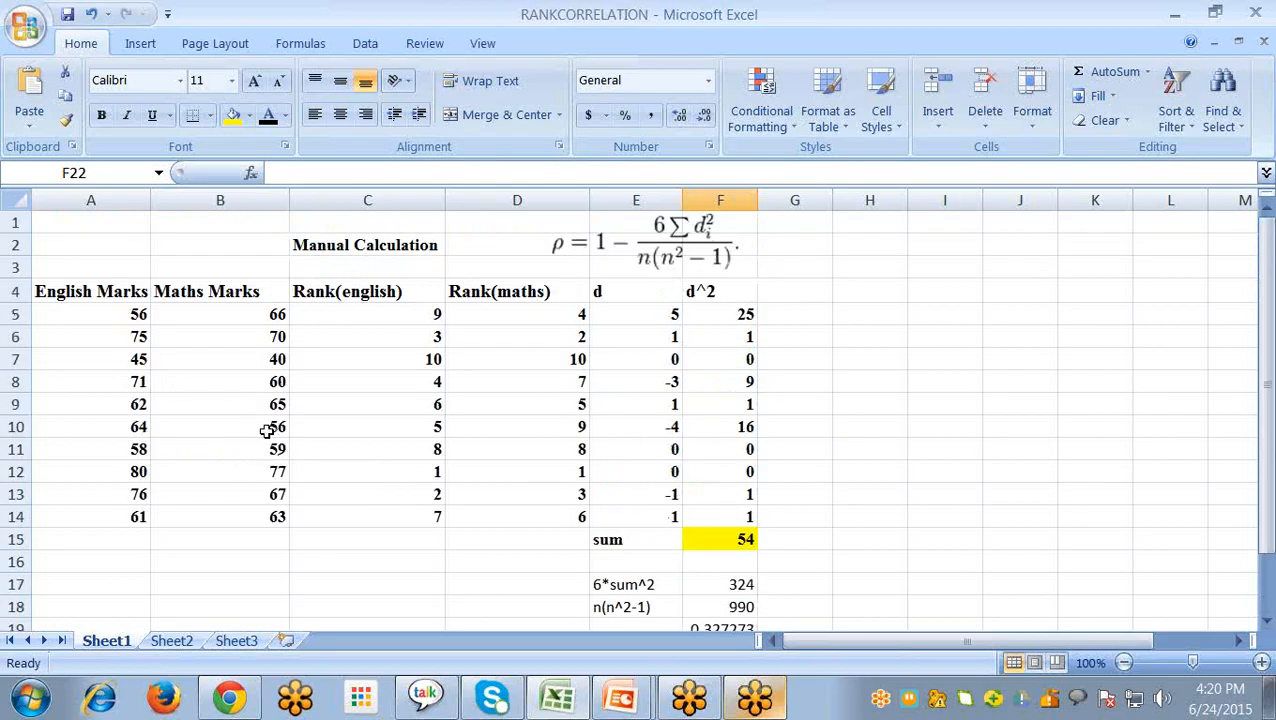
scroll(416, 490, down, 2)
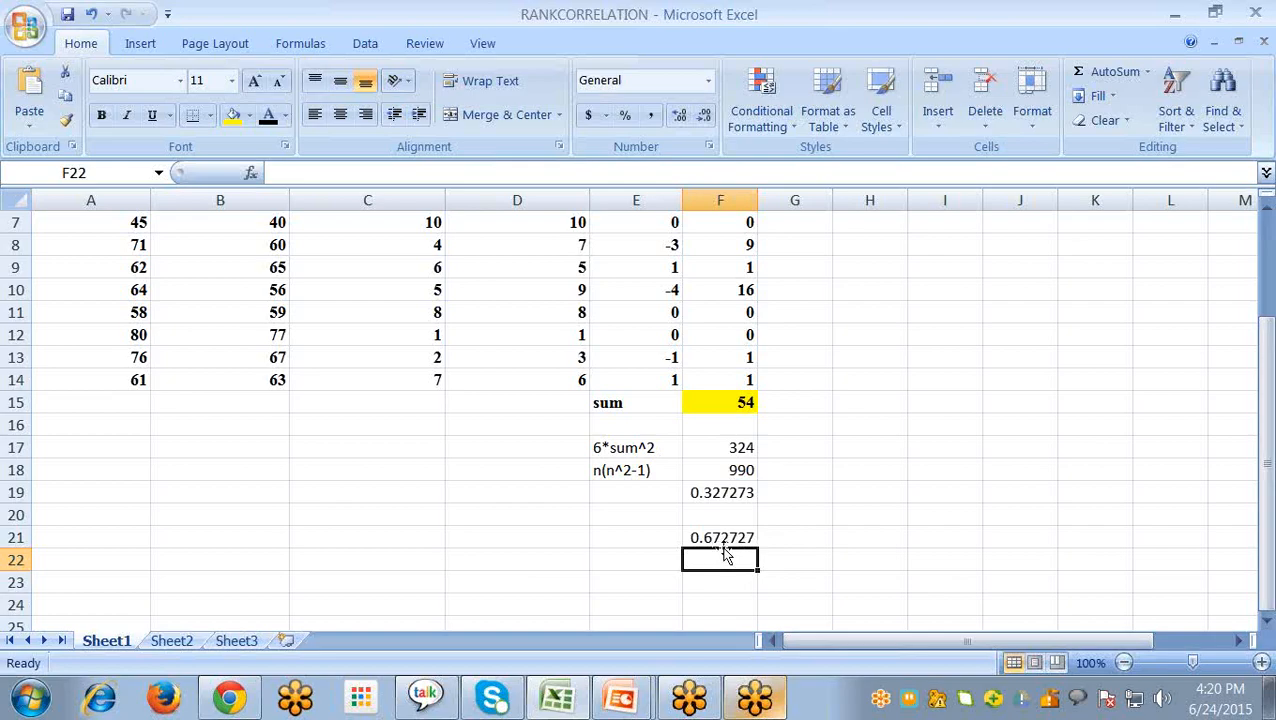
scroll(725, 555, up, 1)
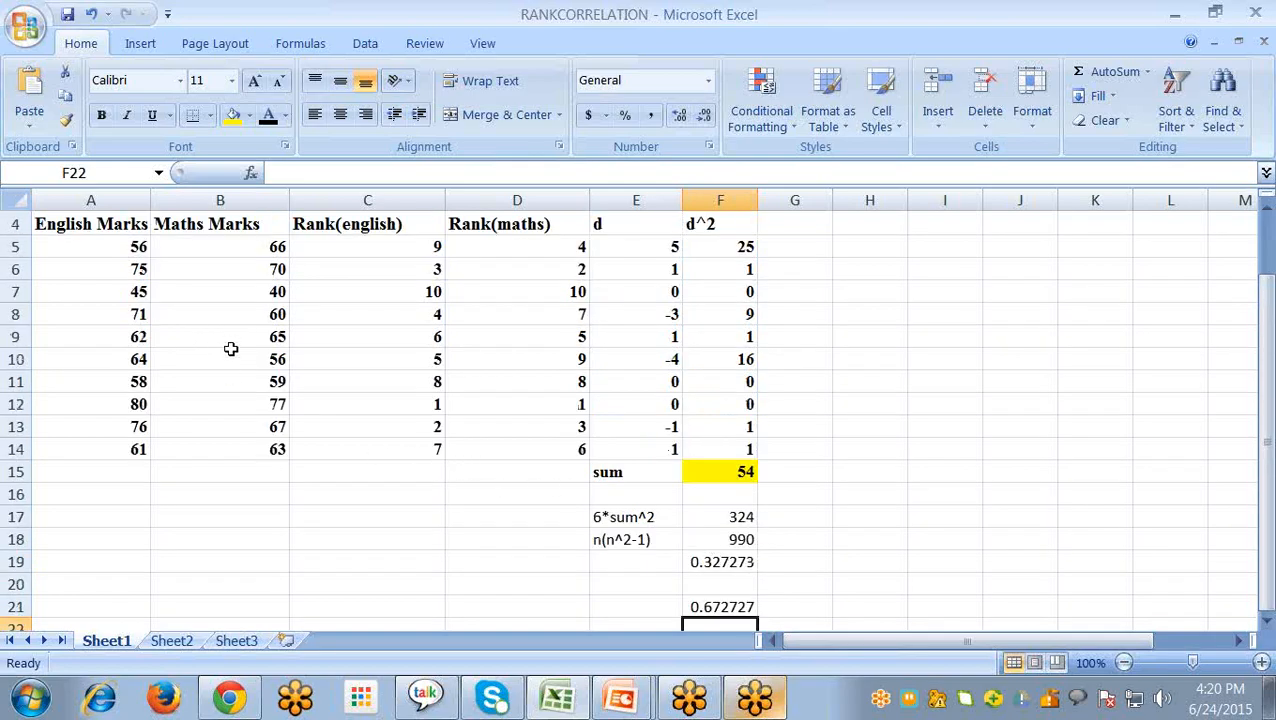
scroll(152, 425, up, 1)
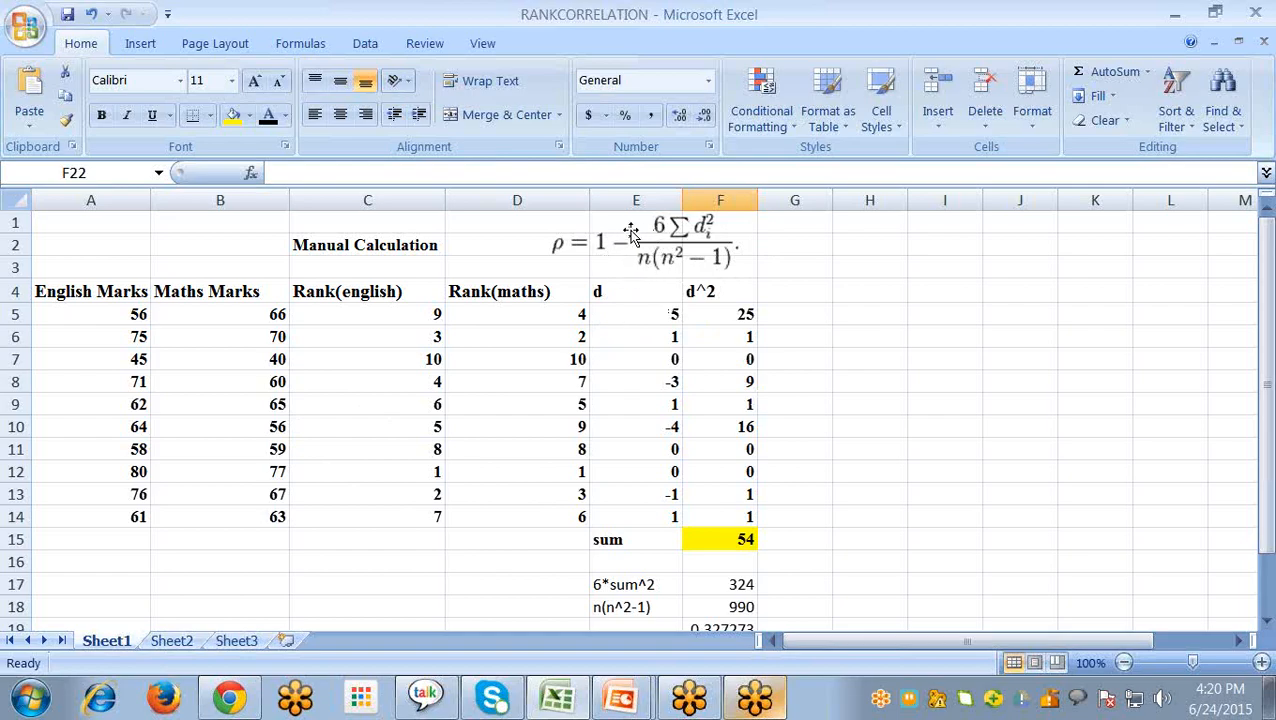
- Open Sheet2, then view the PowerPoint slide on Spearman rank correlation with the Rank and Correl functions and return to Excel
click(171, 640)
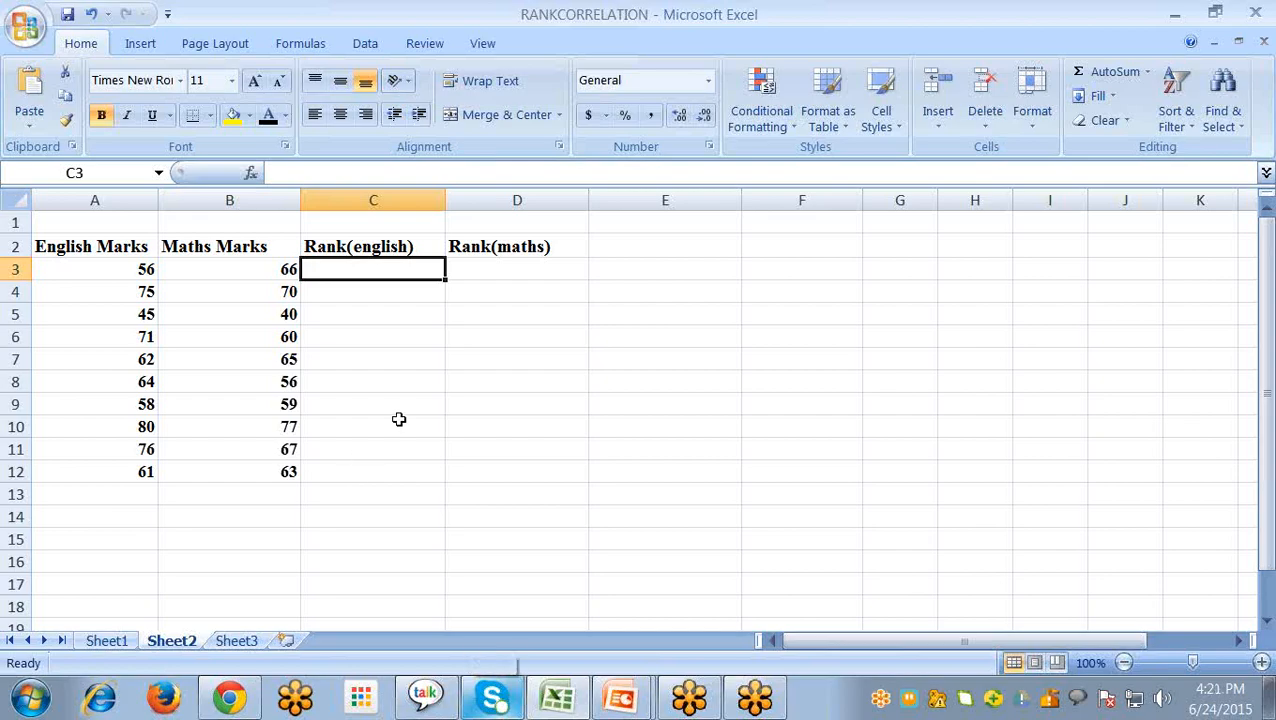
key(alt+Tab)
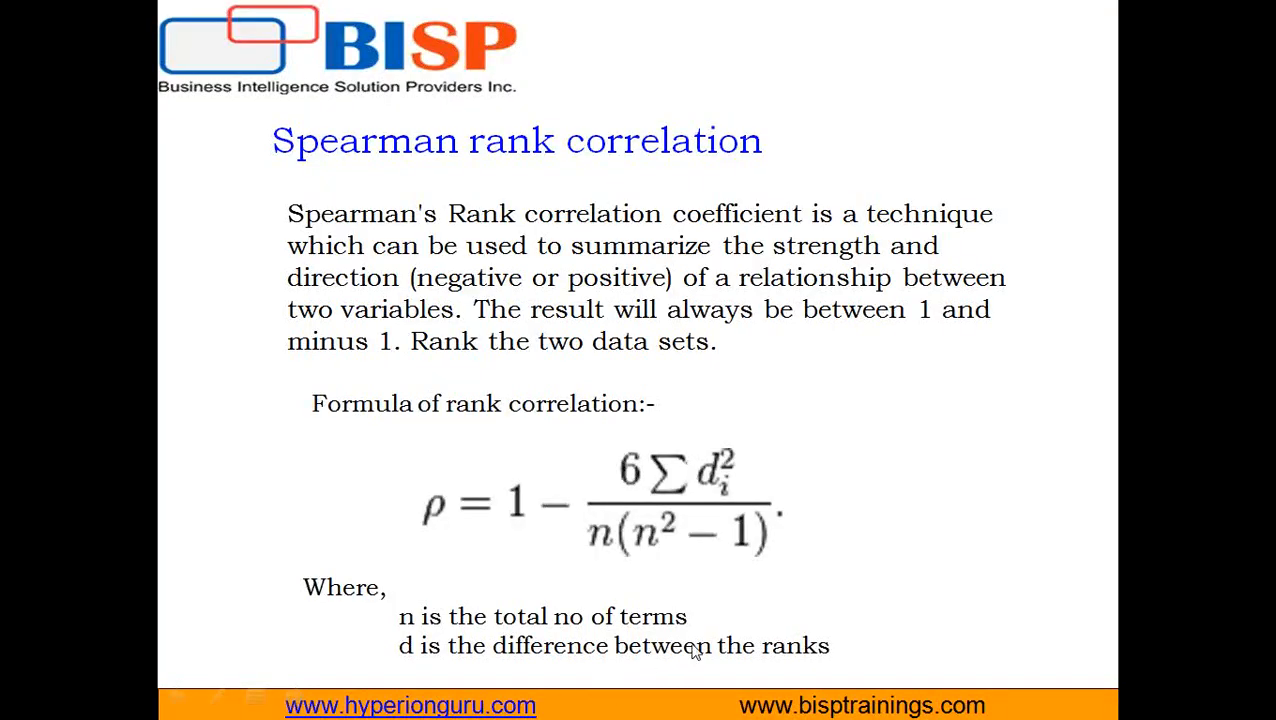
click(461, 512)
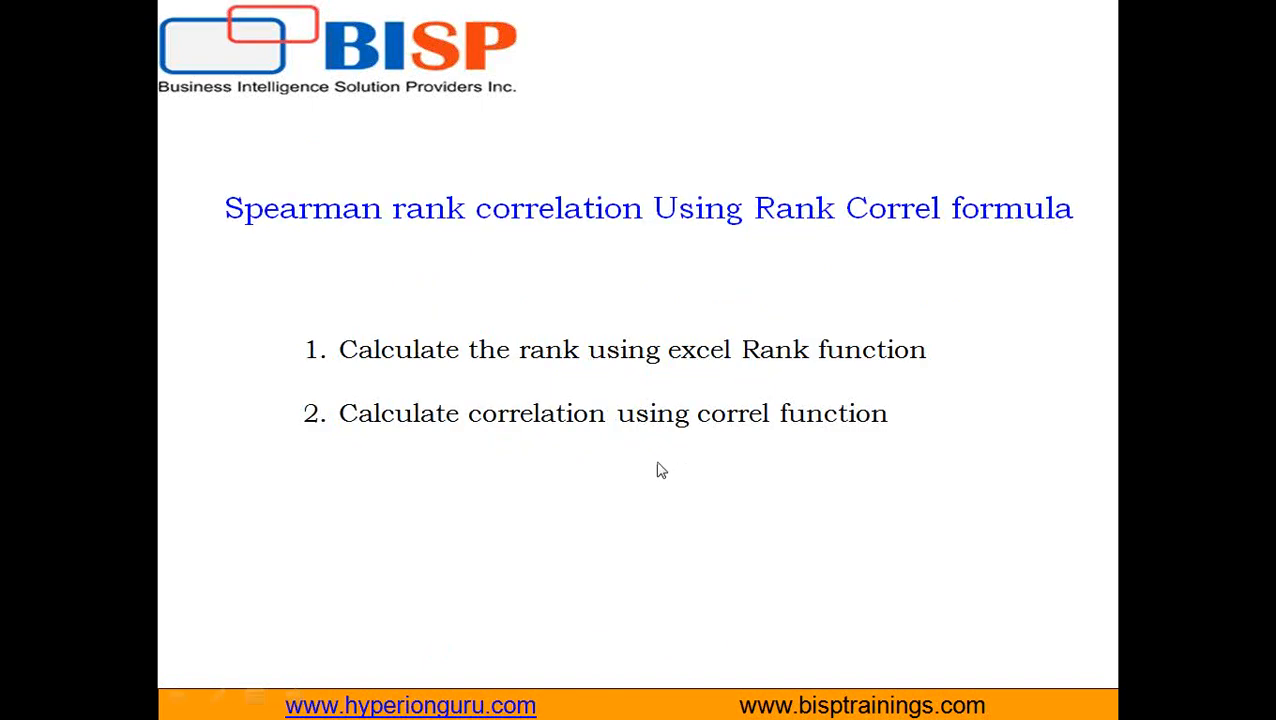
key(alt+Tab)
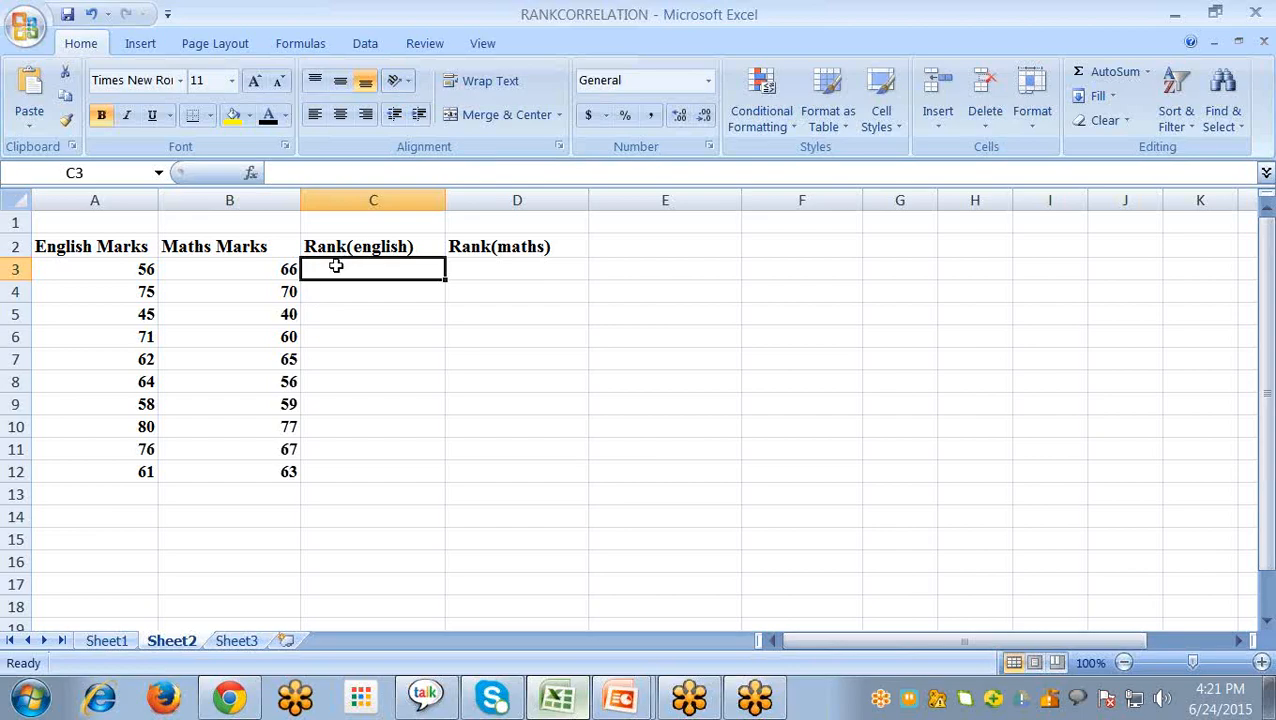
- Insert the RANK function from the Statistical category into C3 under Rank(english)
click(251, 173)
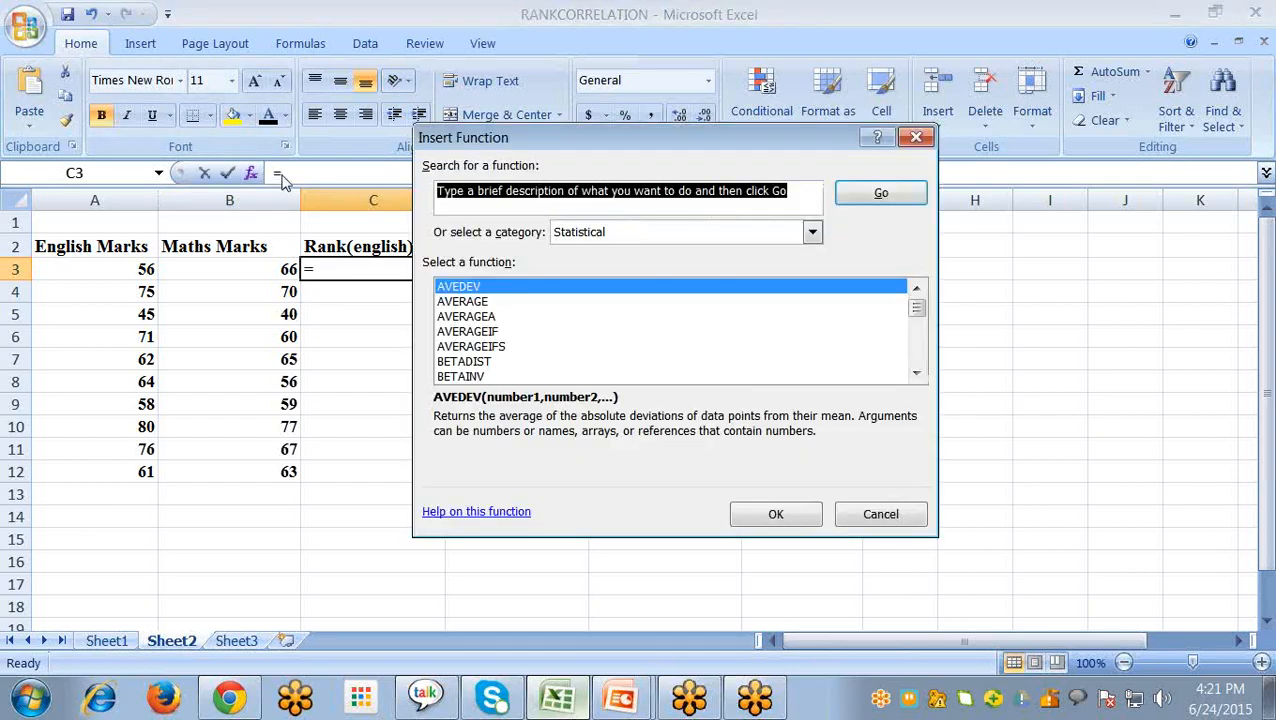
click(638, 237)
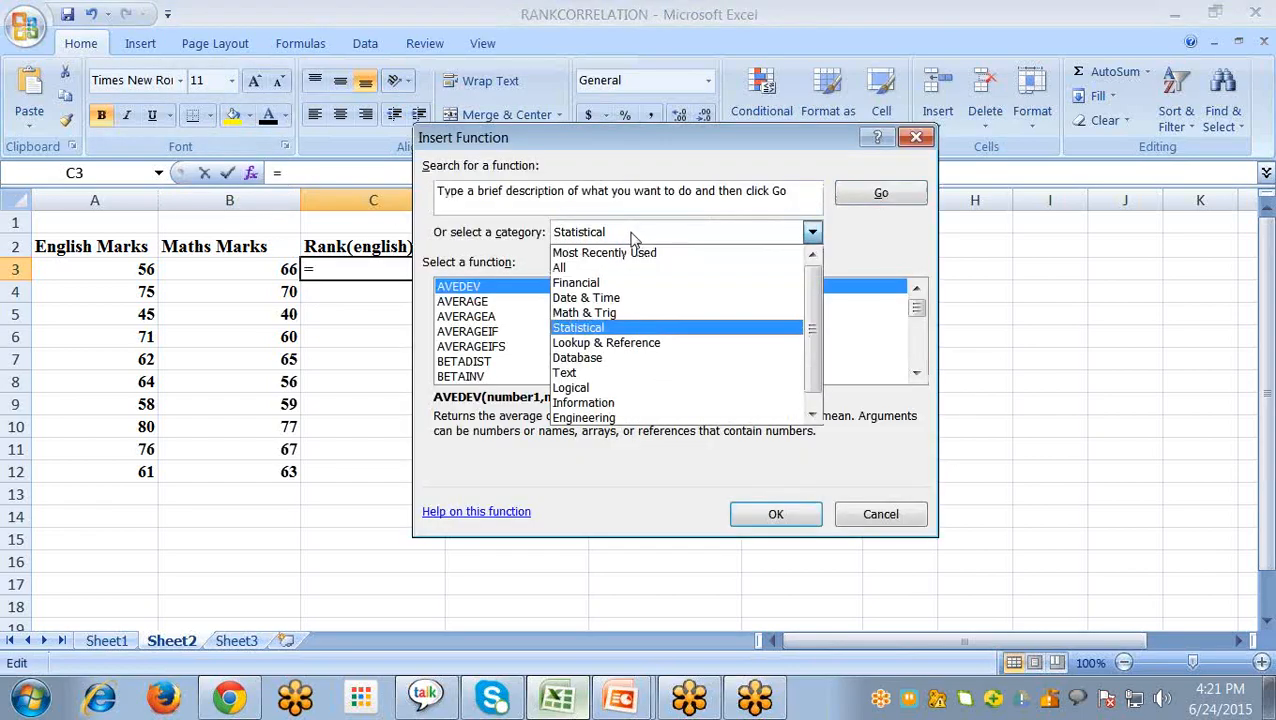
click(582, 330)
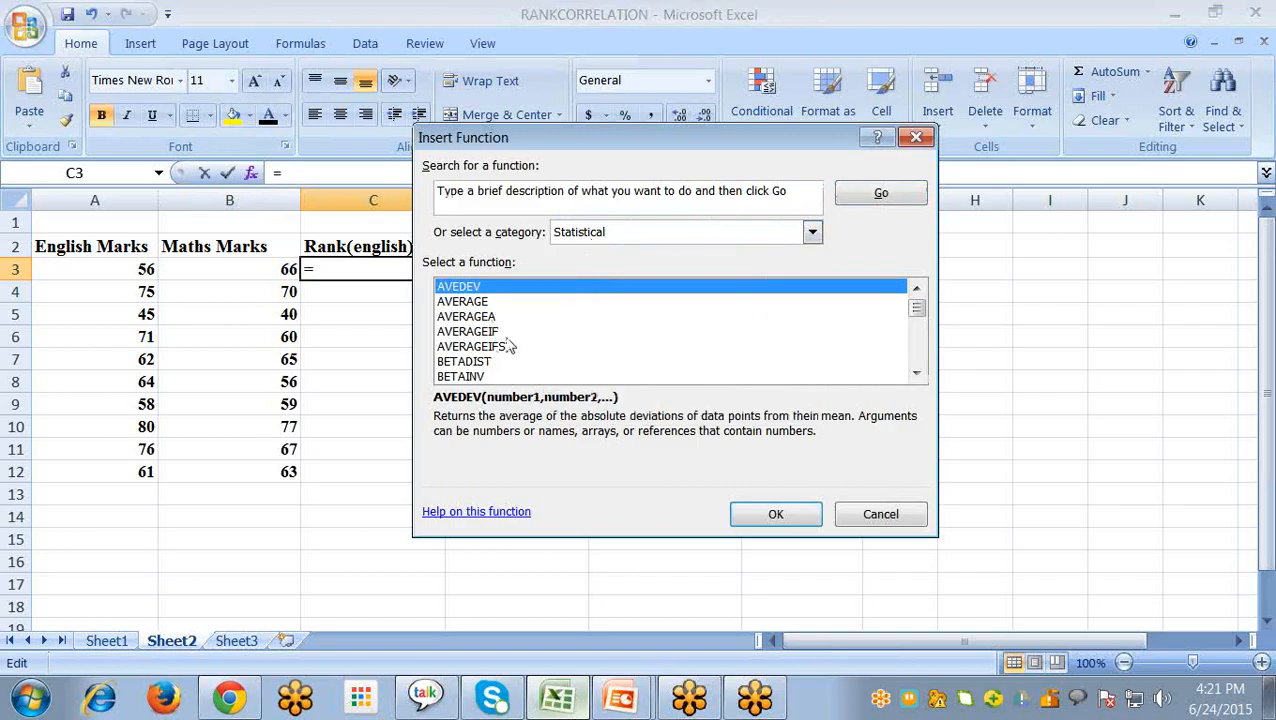
key(r)
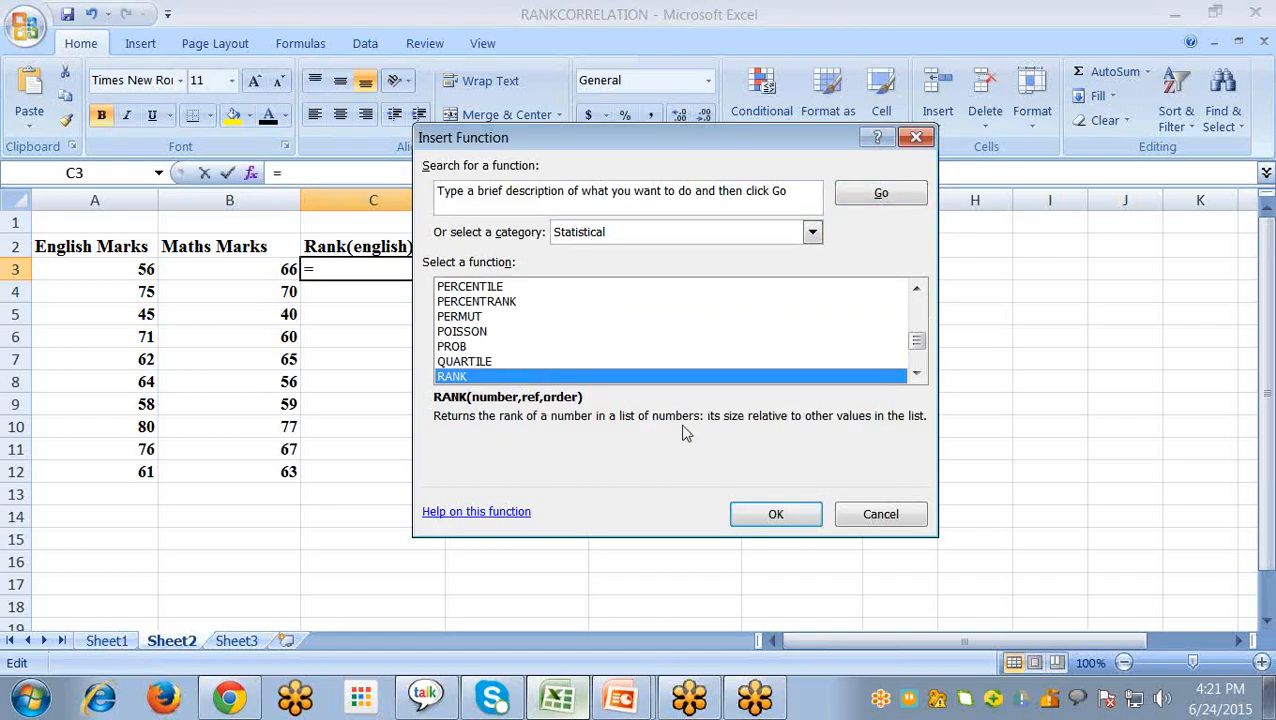
click(793, 518)
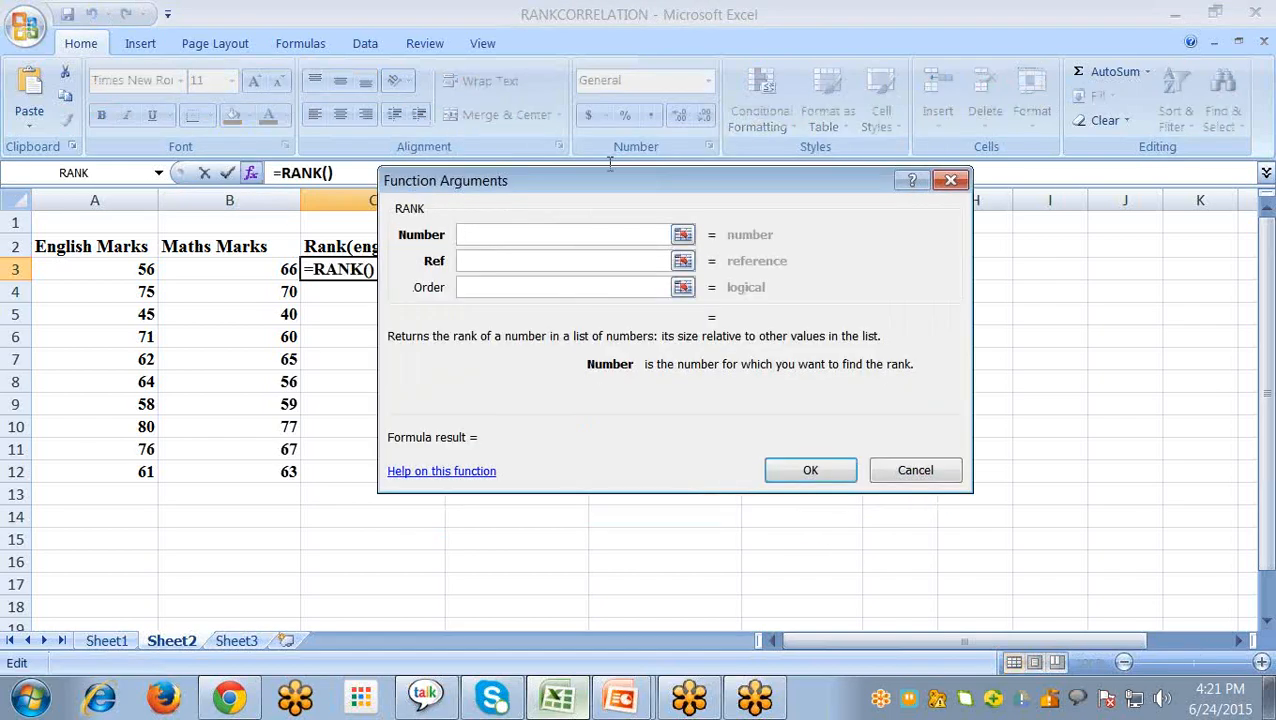
- Set RANK's Number to A3 and Ref to A3:A12, leave Order empty, and accept the function
drag(587, 176, 657, 226)
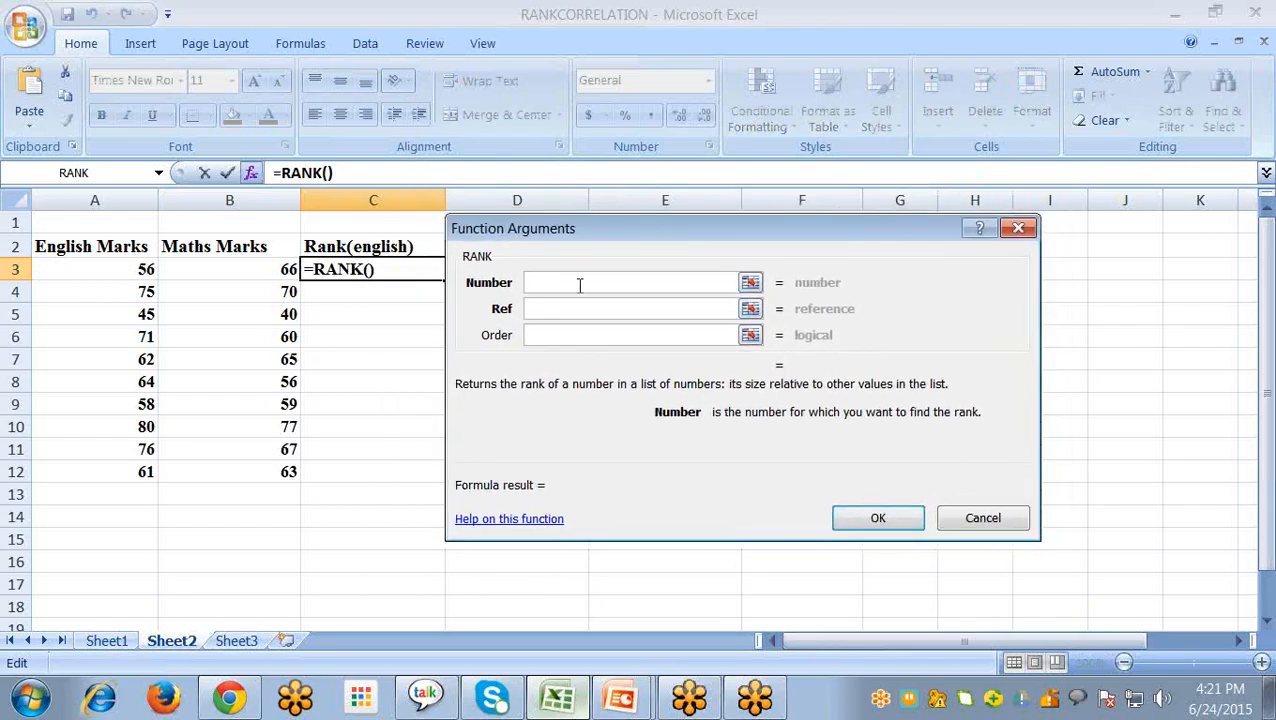
click(131, 271)
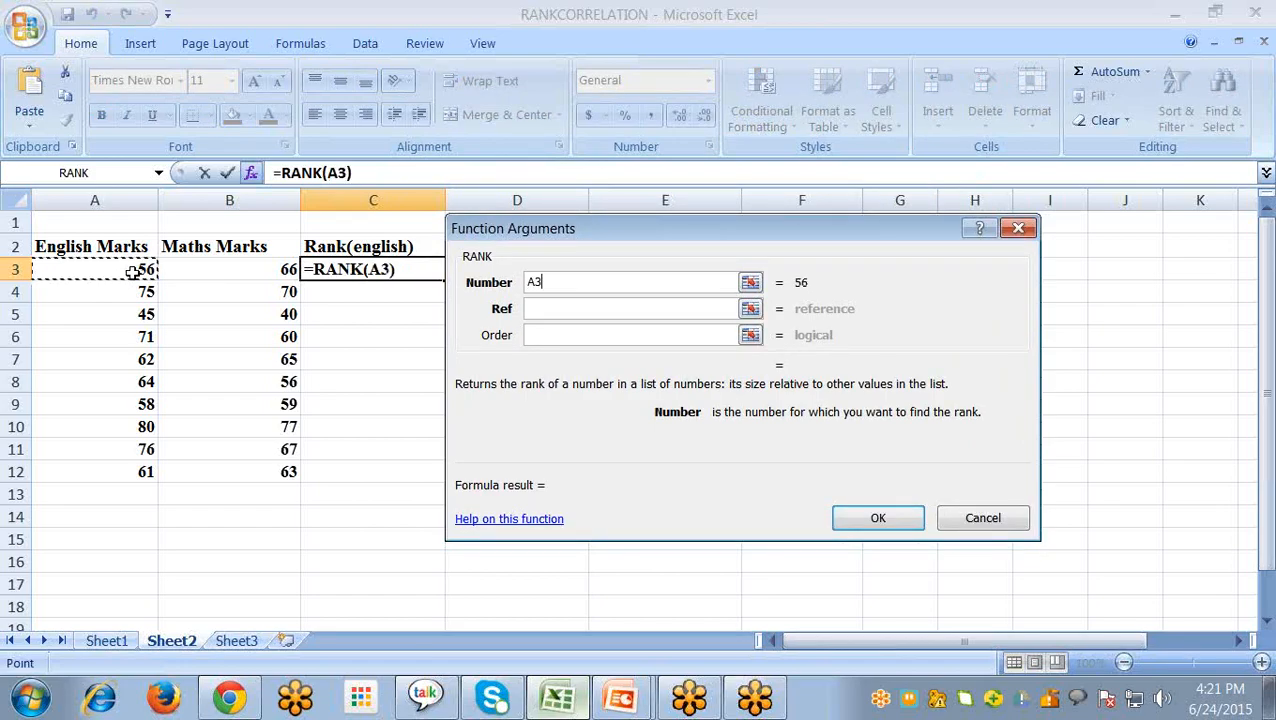
click(567, 312)
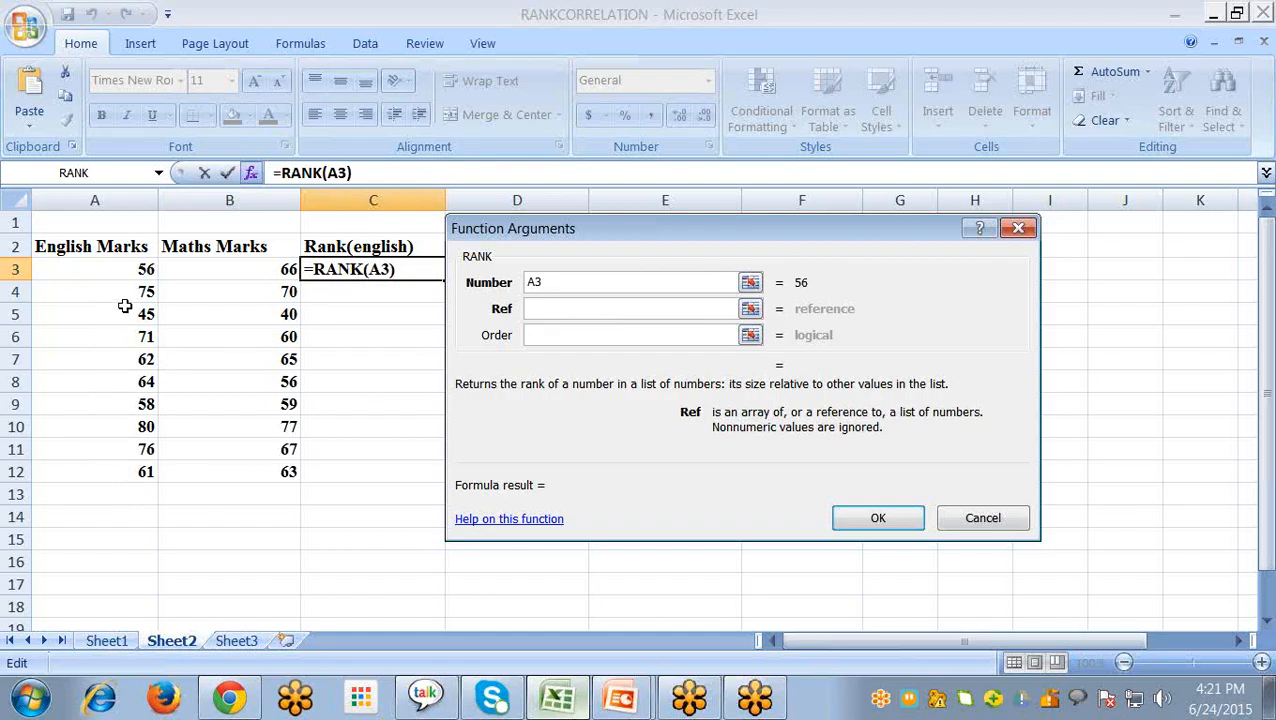
drag(128, 269, 114, 470)
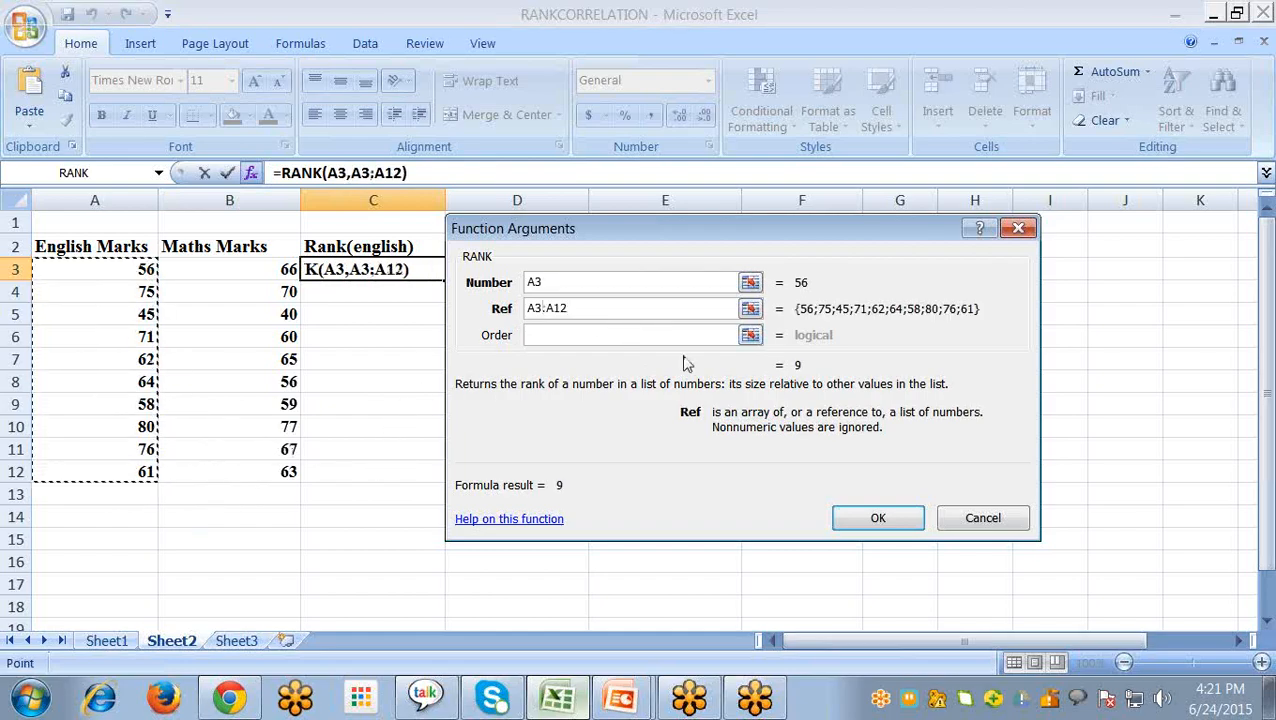
click(547, 335)
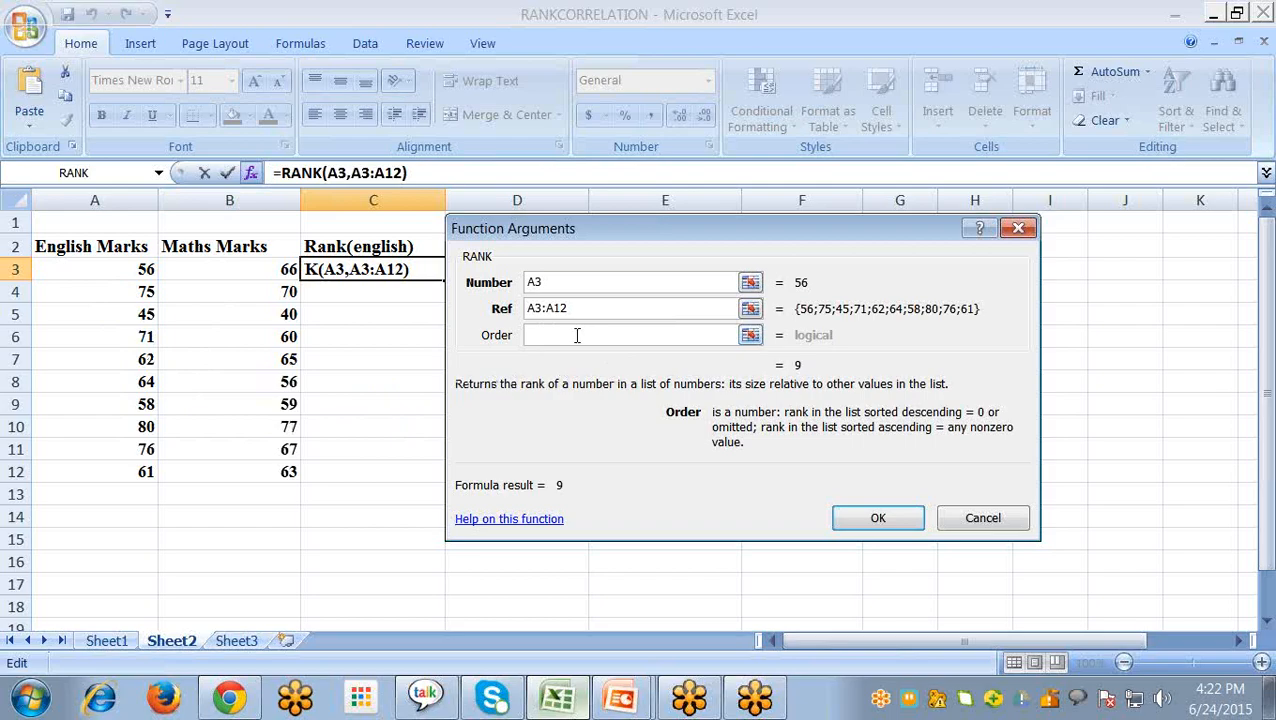
click(876, 519)
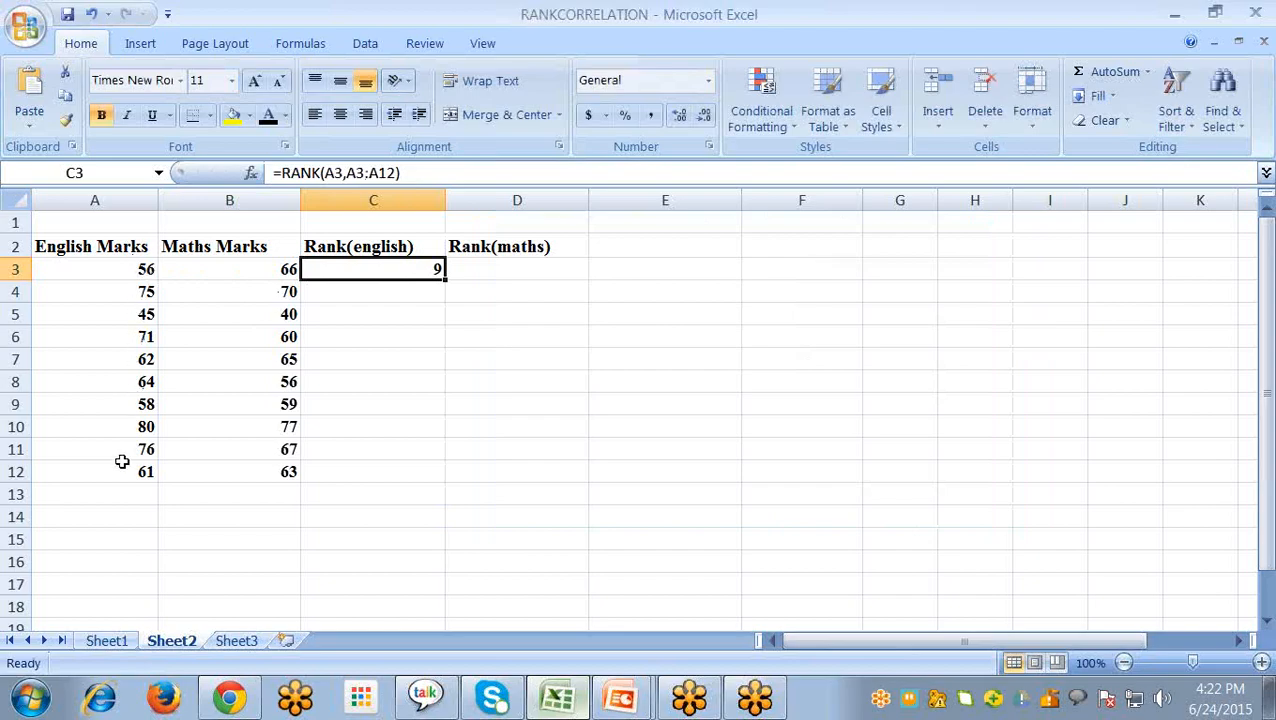
- Recheck Sheet1, then on Sheet2 make the Ref range of C3's RANK formula absolute as $A$3:$A$12
click(106, 640)
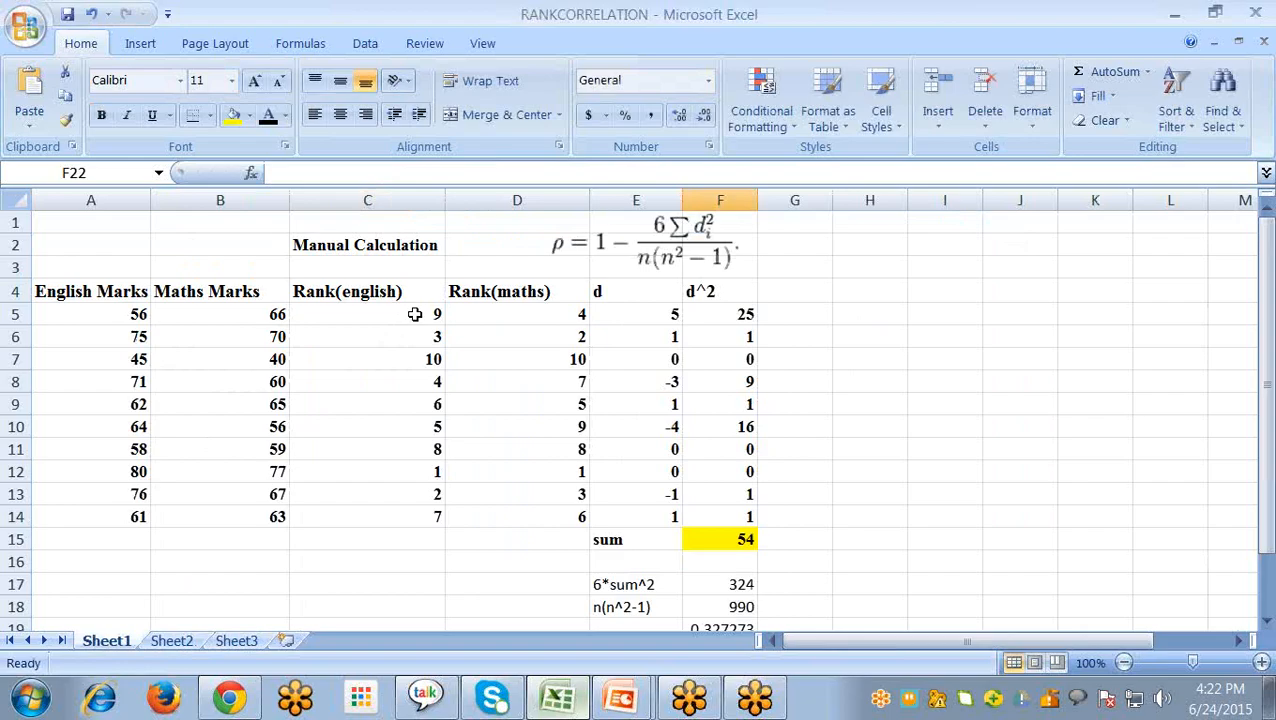
click(171, 640)
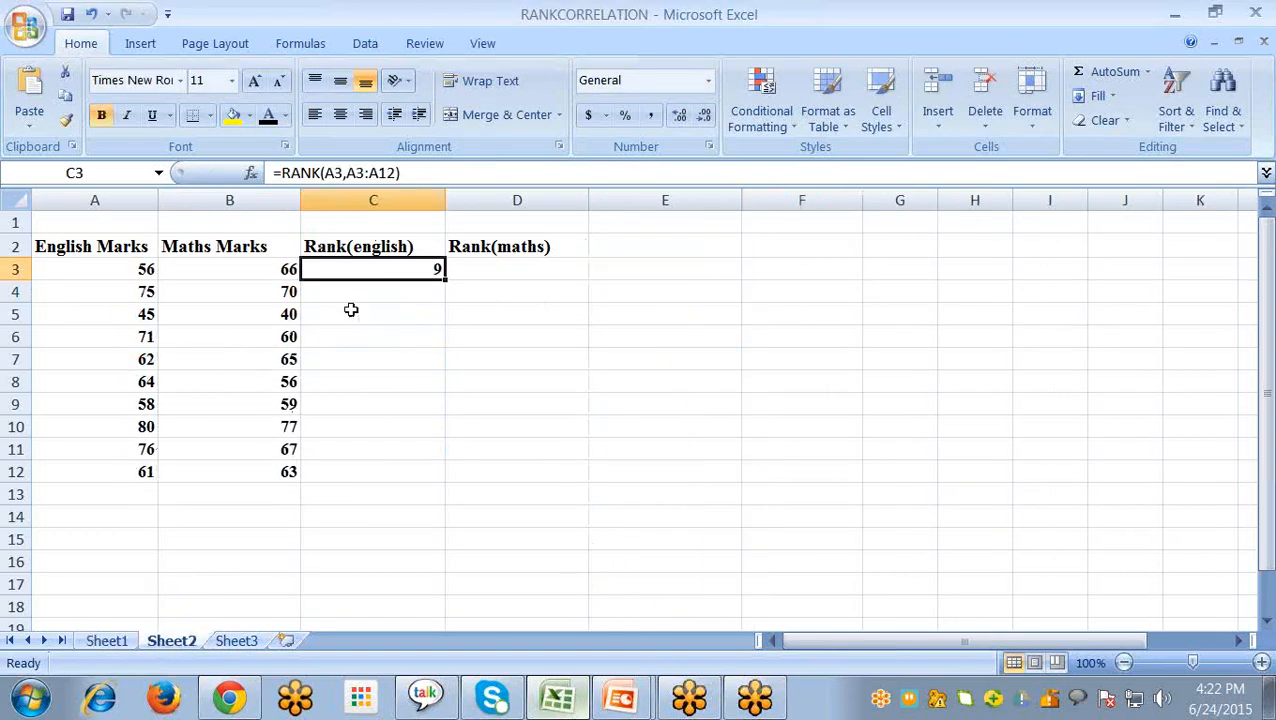
double_click(427, 270)
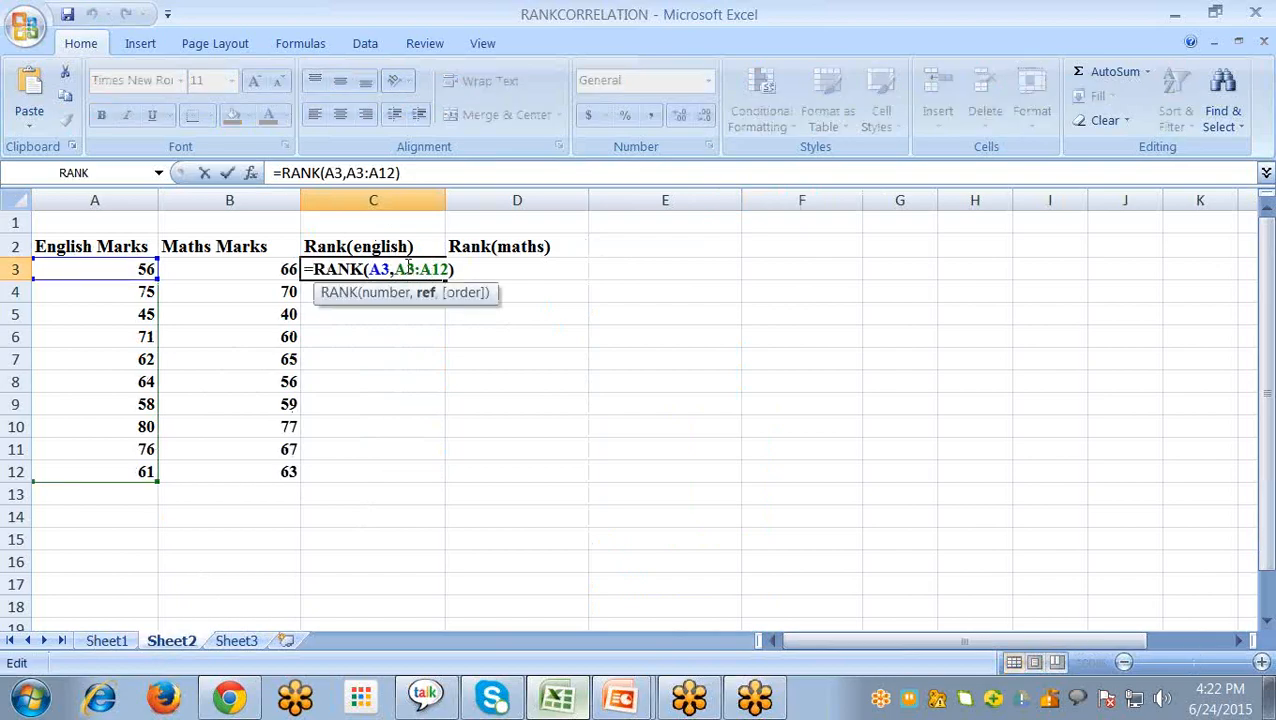
click(396, 270)
text($)
key(Right)
text($A)
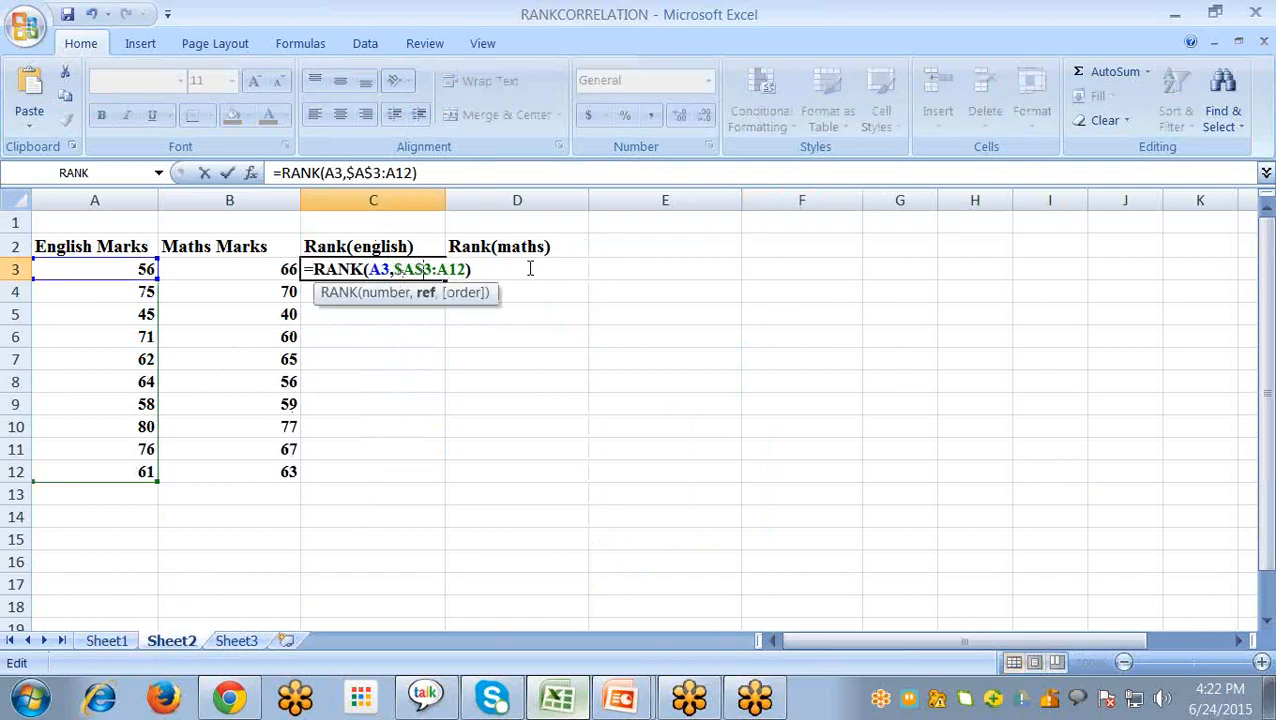
text($3:$A$)
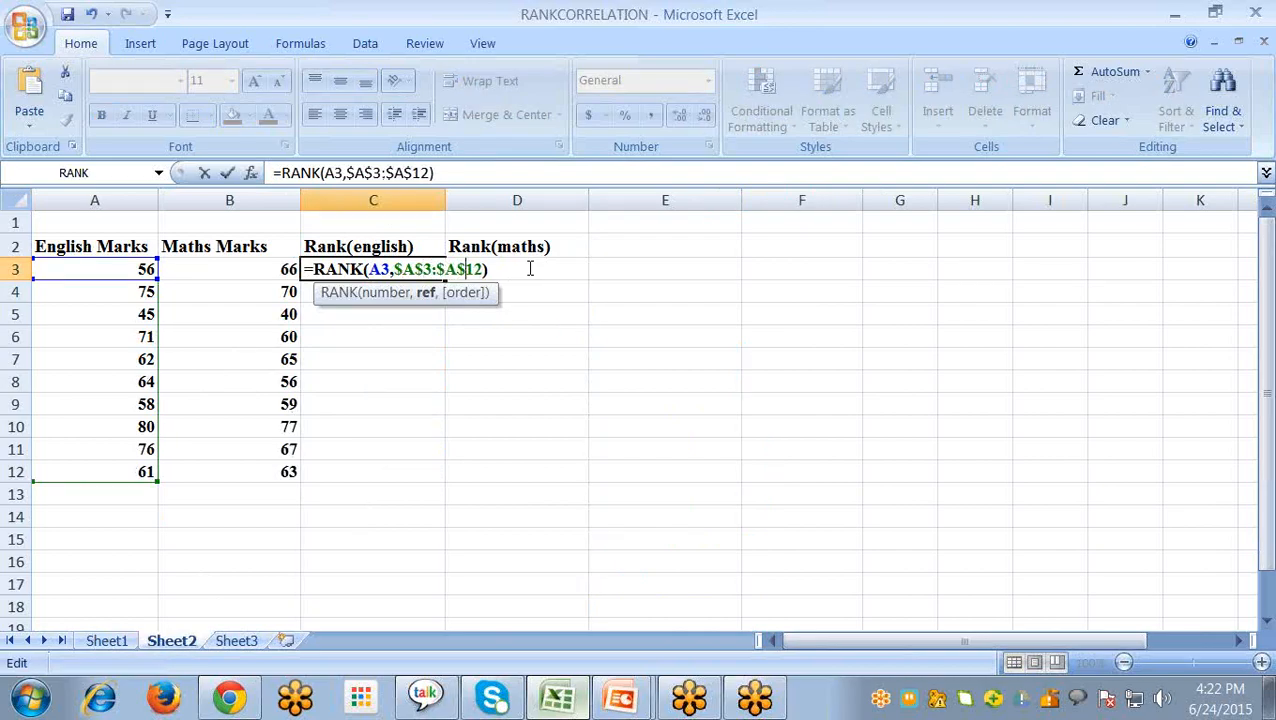
key(End)
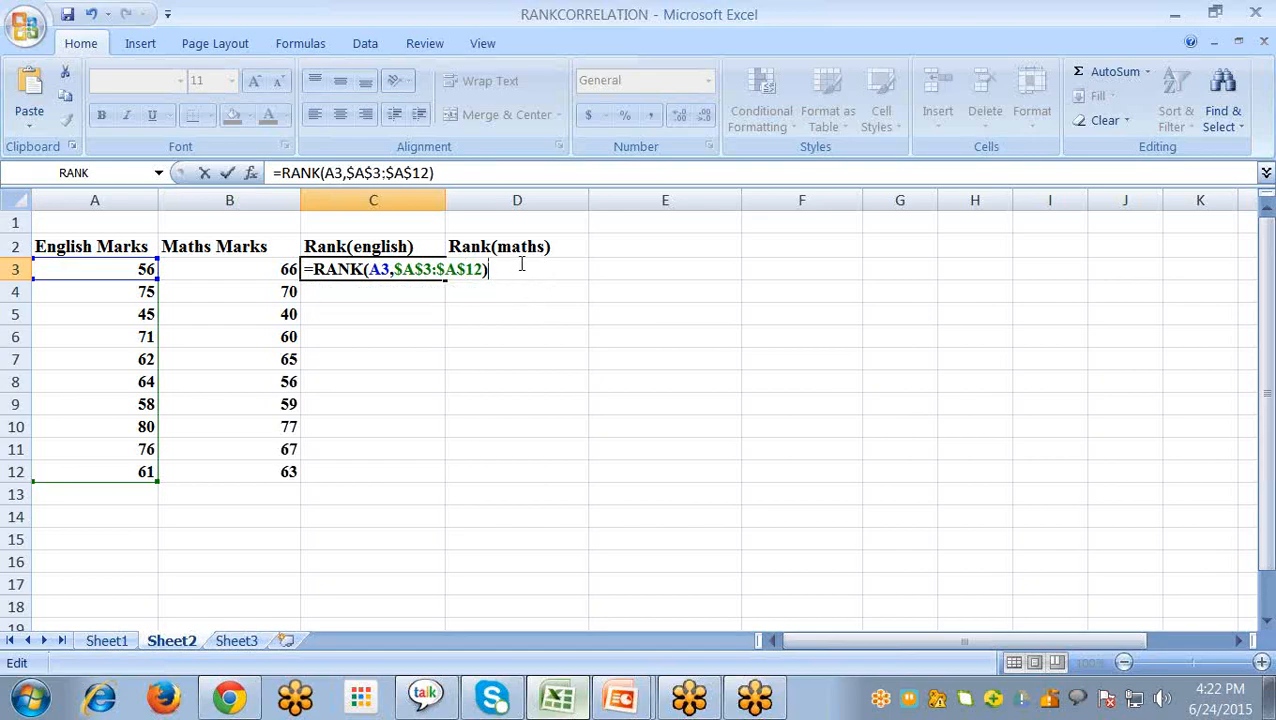
key(Return)
- Fill the RANK formula from C3 down to C12 in the Rank(english) column
click(418, 268)
drag(444, 280, 428, 482)
click(521, 450)
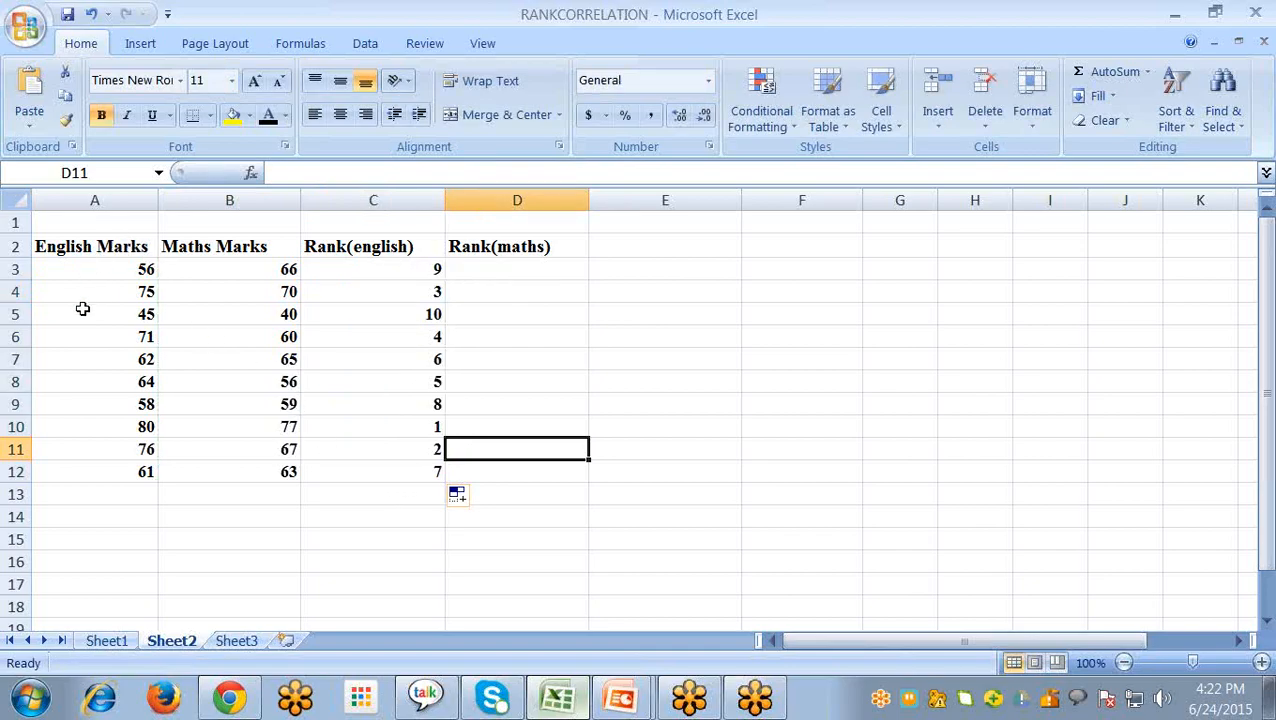
- Insert the RANK function from the Statistical category into D3 under Rank(maths)
click(510, 262)
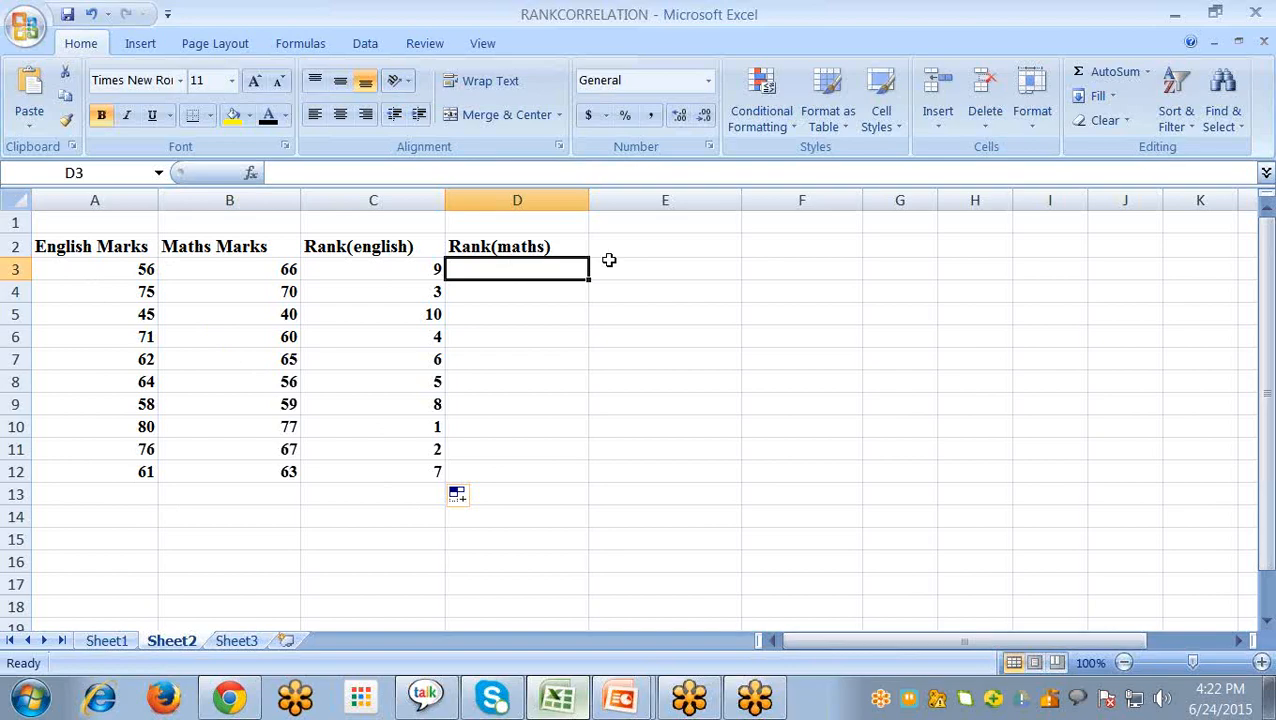
click(250, 173)
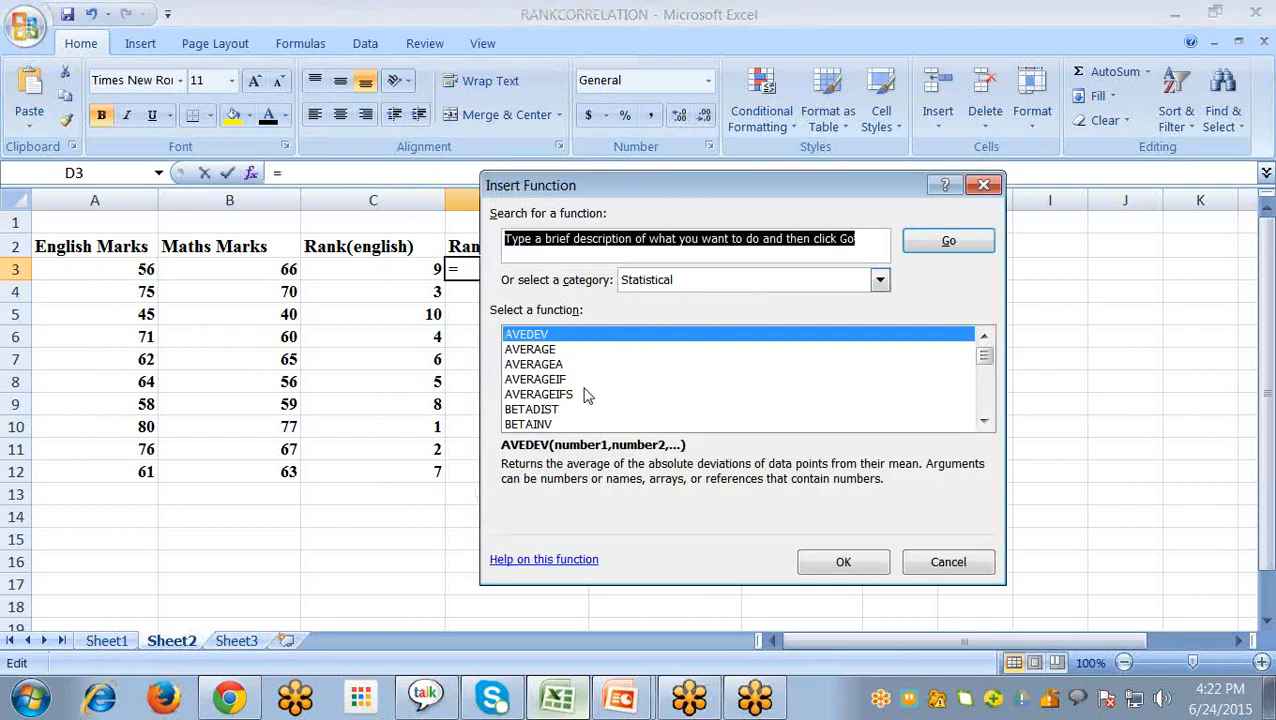
click(689, 396)
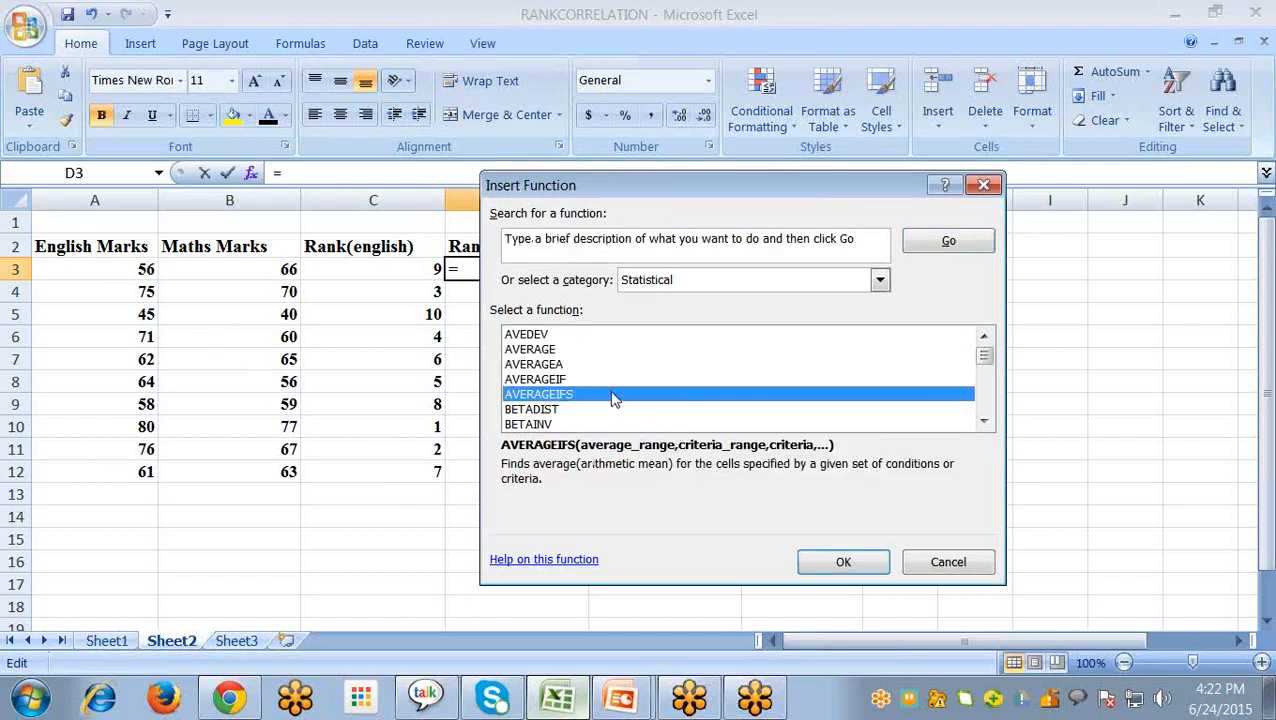
key(r)
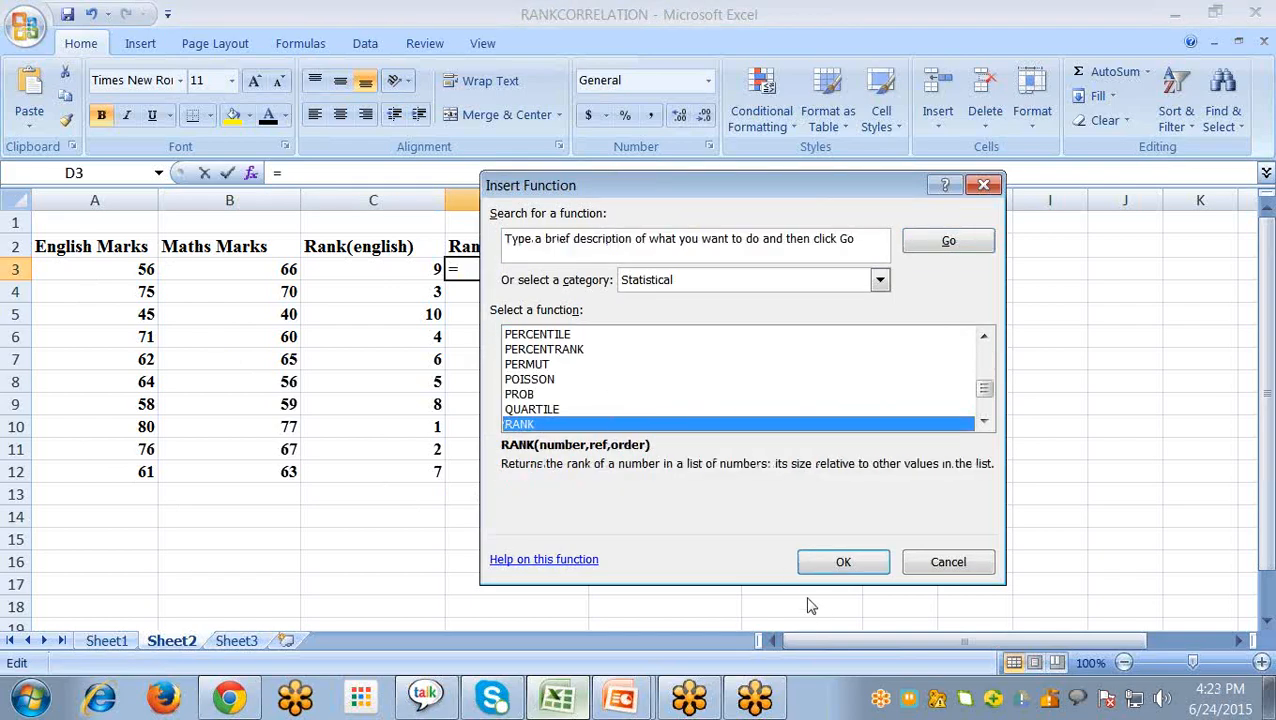
click(822, 561)
- Set RANK's Number to B3 and Ref to B3:B12, leave Order empty, and accept the function
click(230, 272)
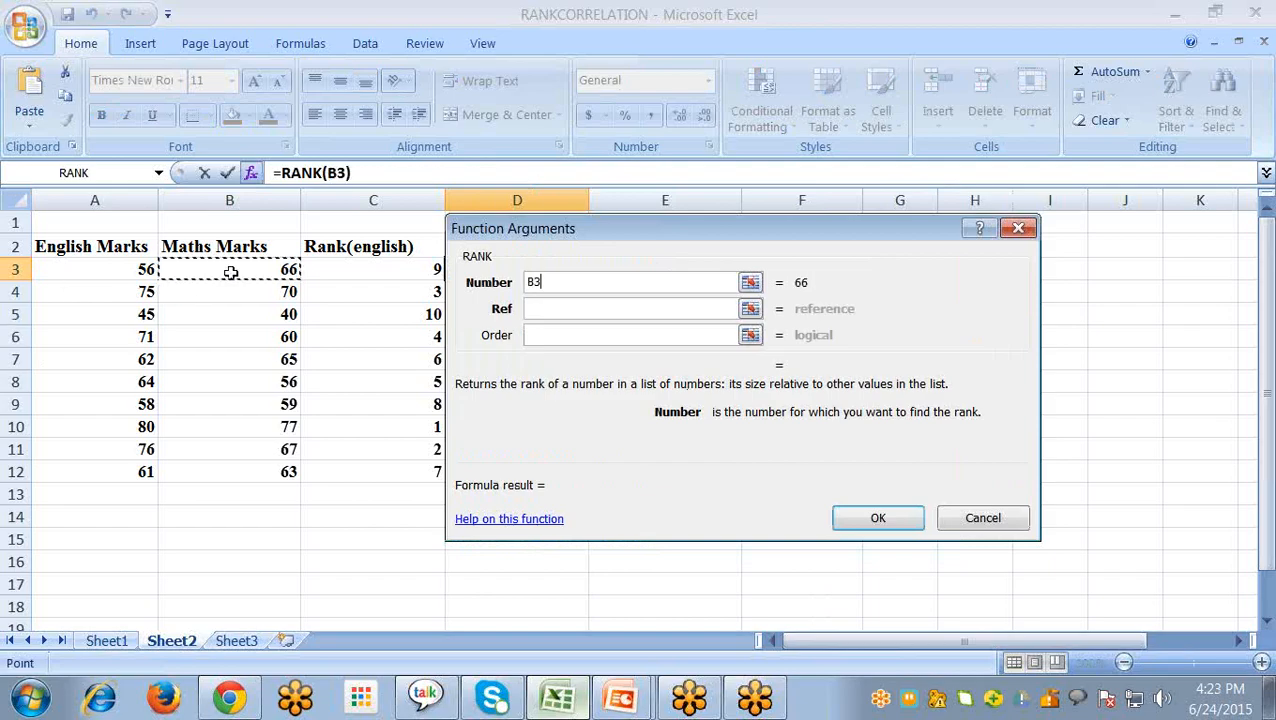
click(553, 309)
click(232, 272)
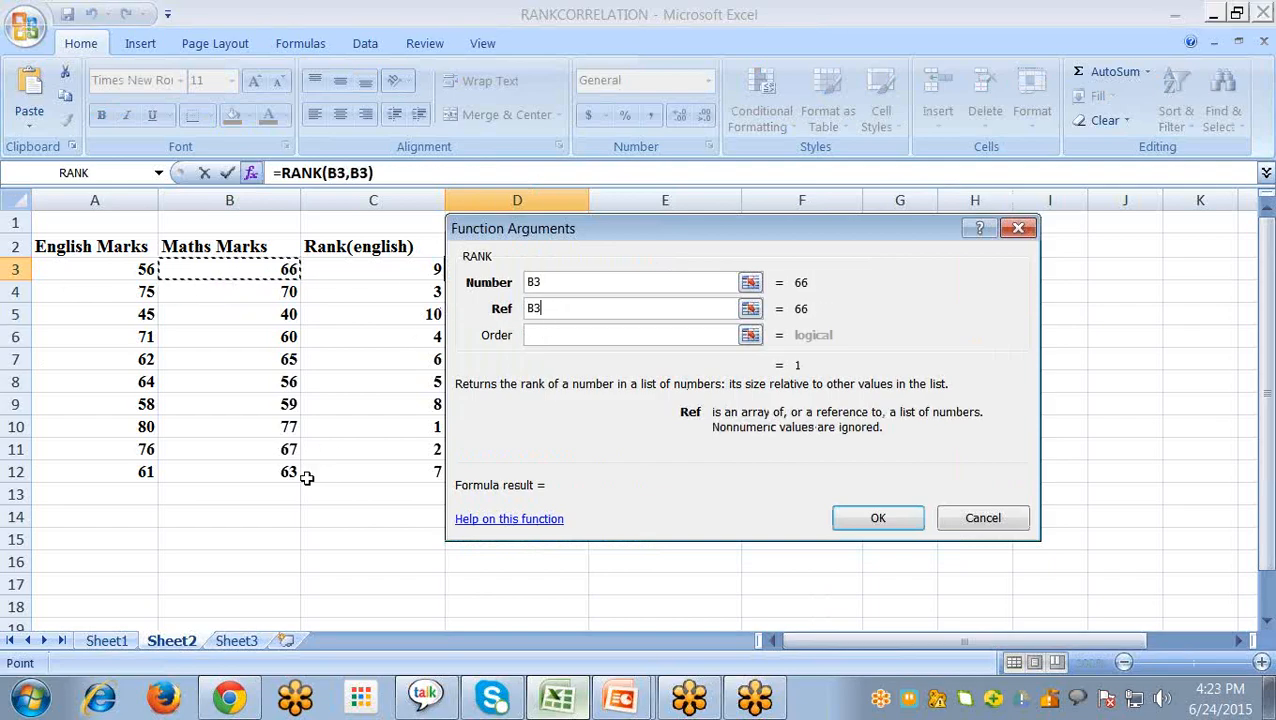
shift+click(253, 465)
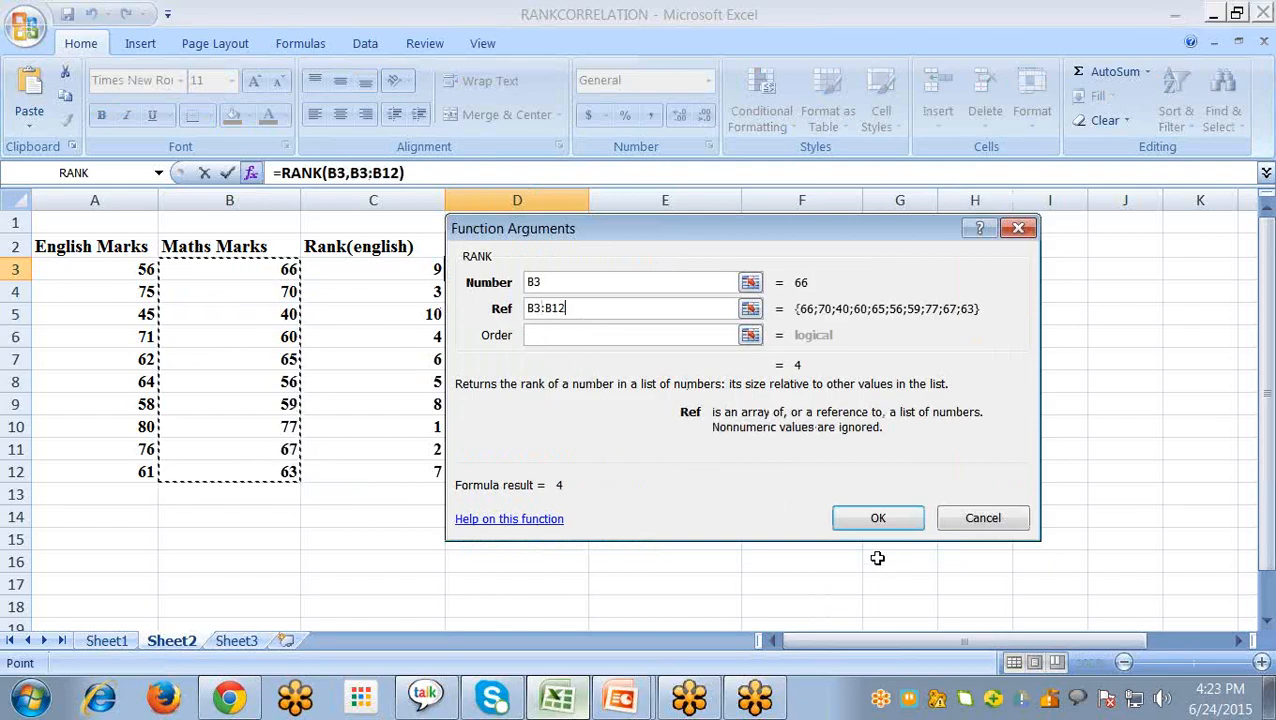
click(877, 517)
- Make the Ref range in D3's RANK formula absolute as $B$3:$B$12 and fill the formula down to D12
double_click(530, 272)
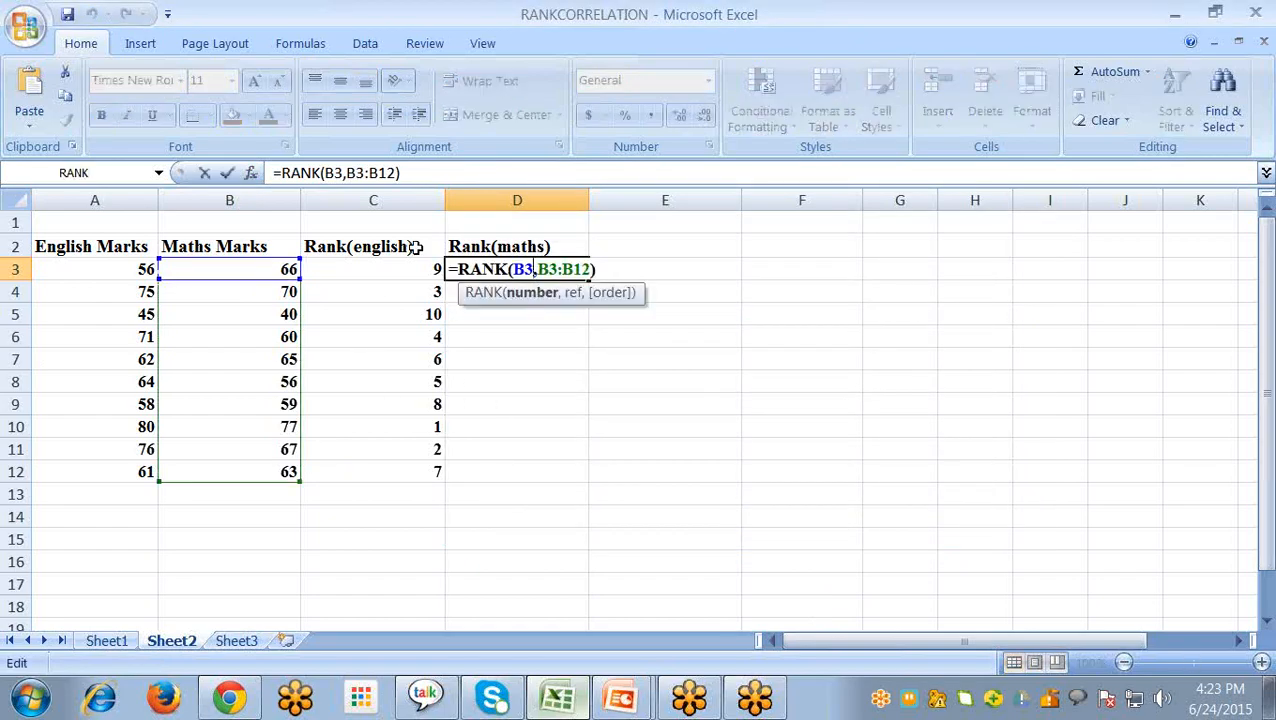
click(541, 270)
text($)
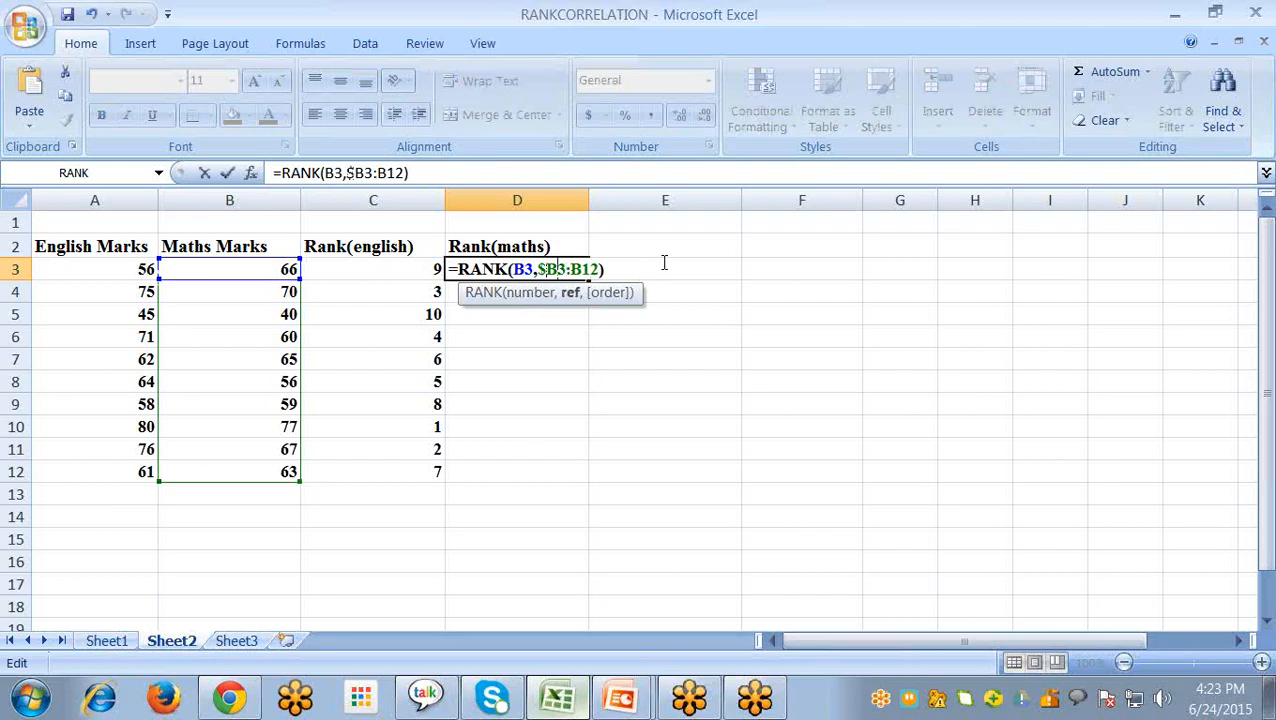
key(Right)
text($B)
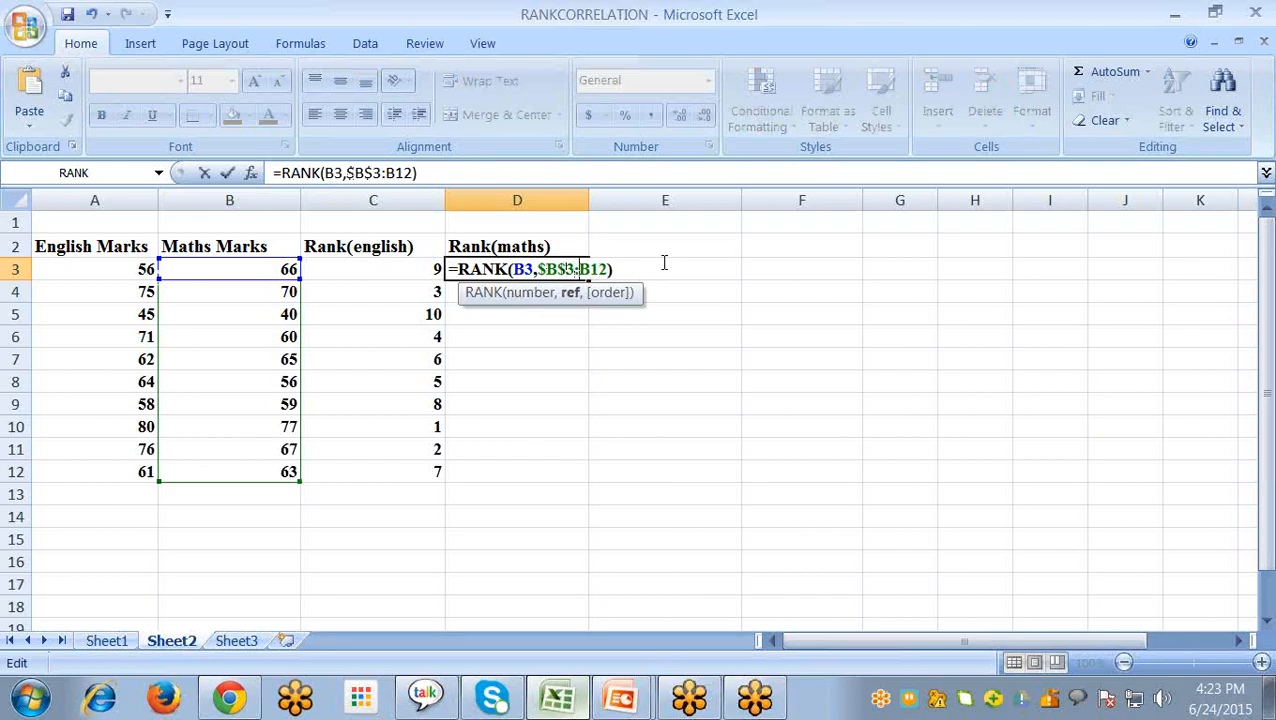
text($)
key(Right)
text($)
key(Return)
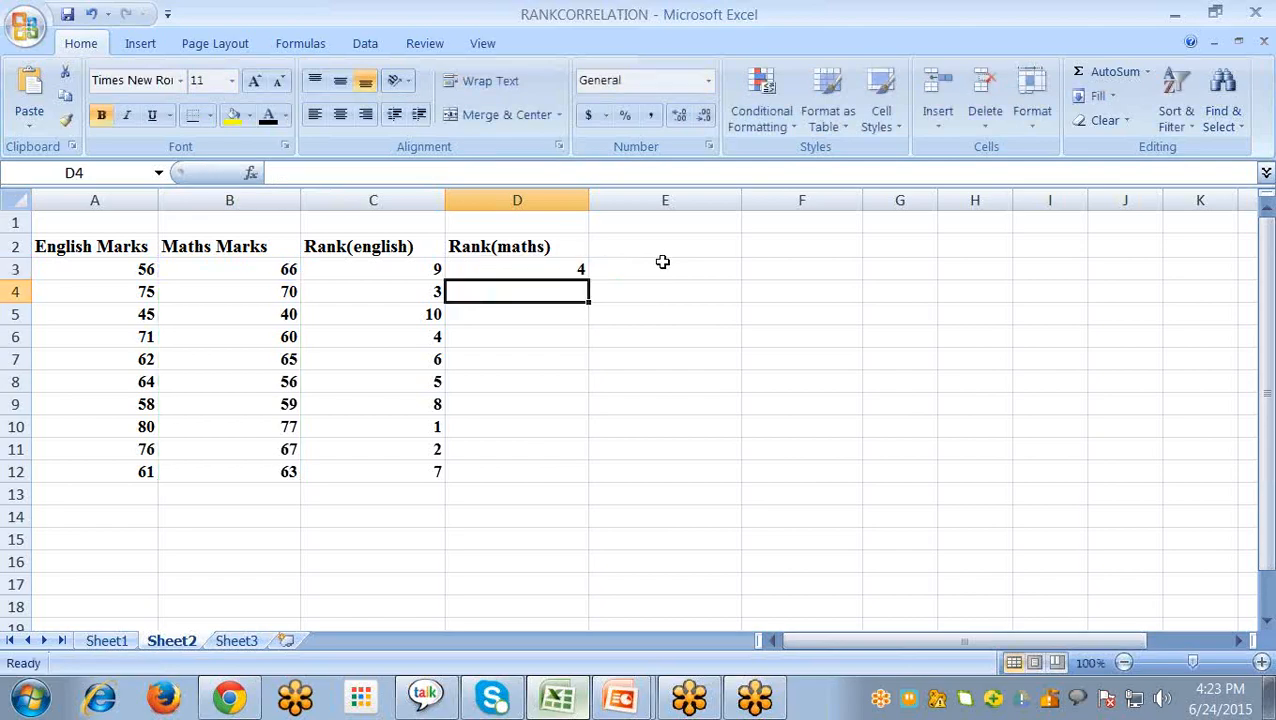
click(550, 272)
drag(589, 283, 589, 482)
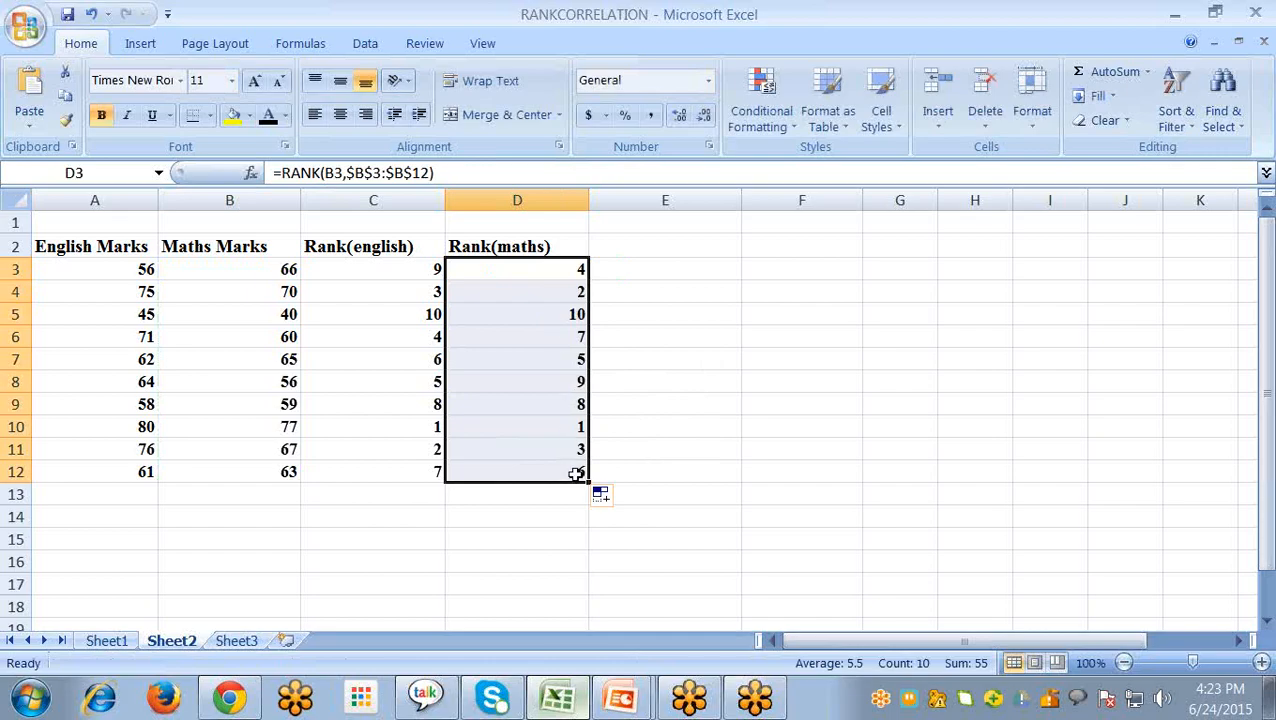
- Calculate the rank correlation in D14 with =CORREL(C3:C12,D3:D12)
click(504, 520)
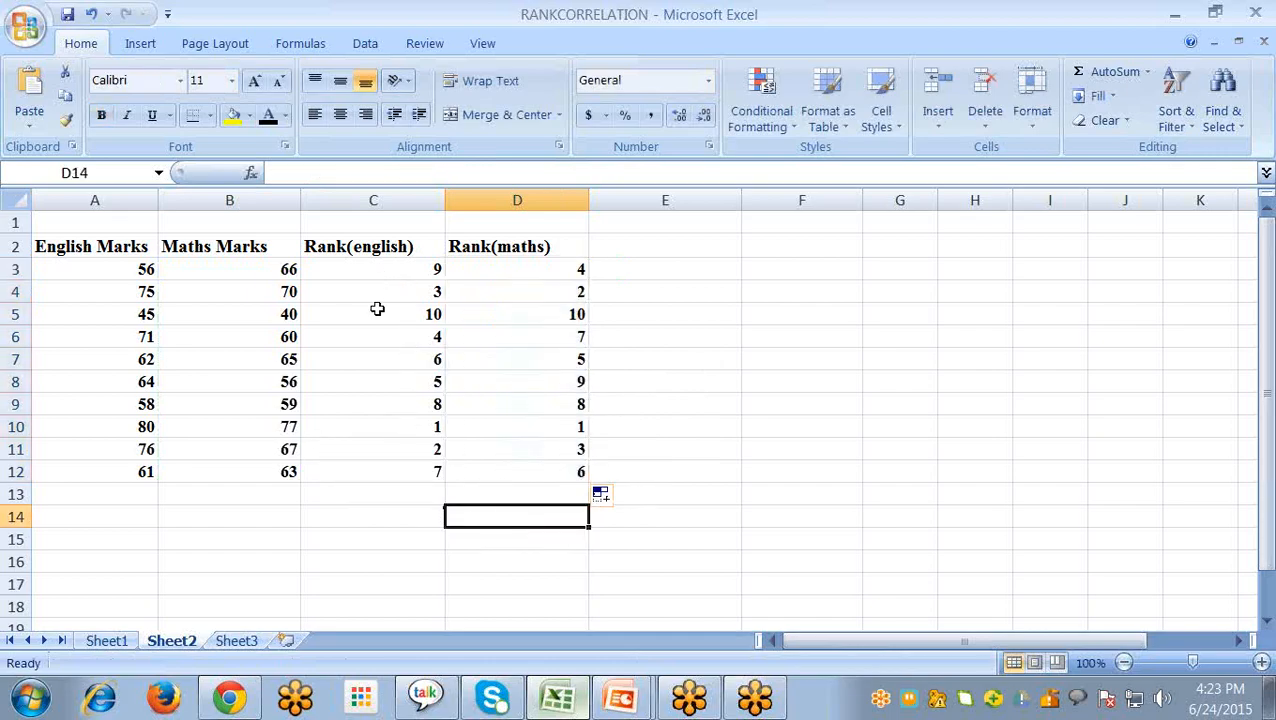
text(=)
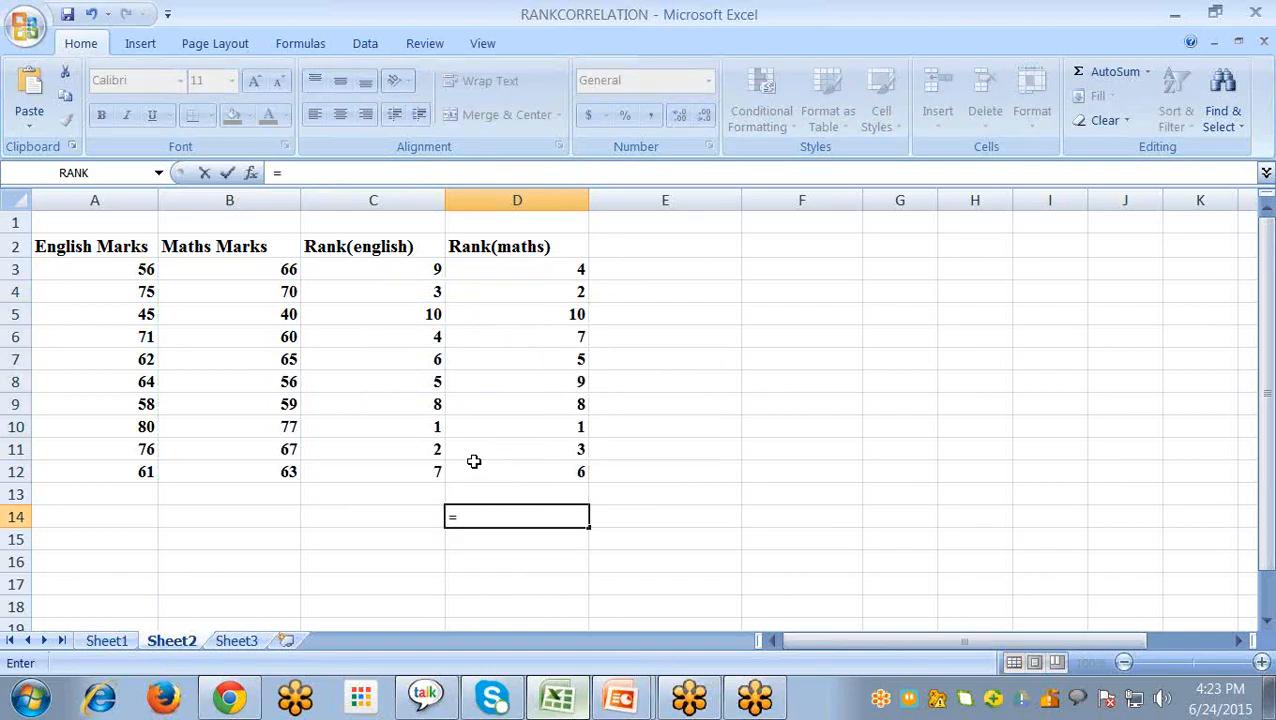
text(corr)
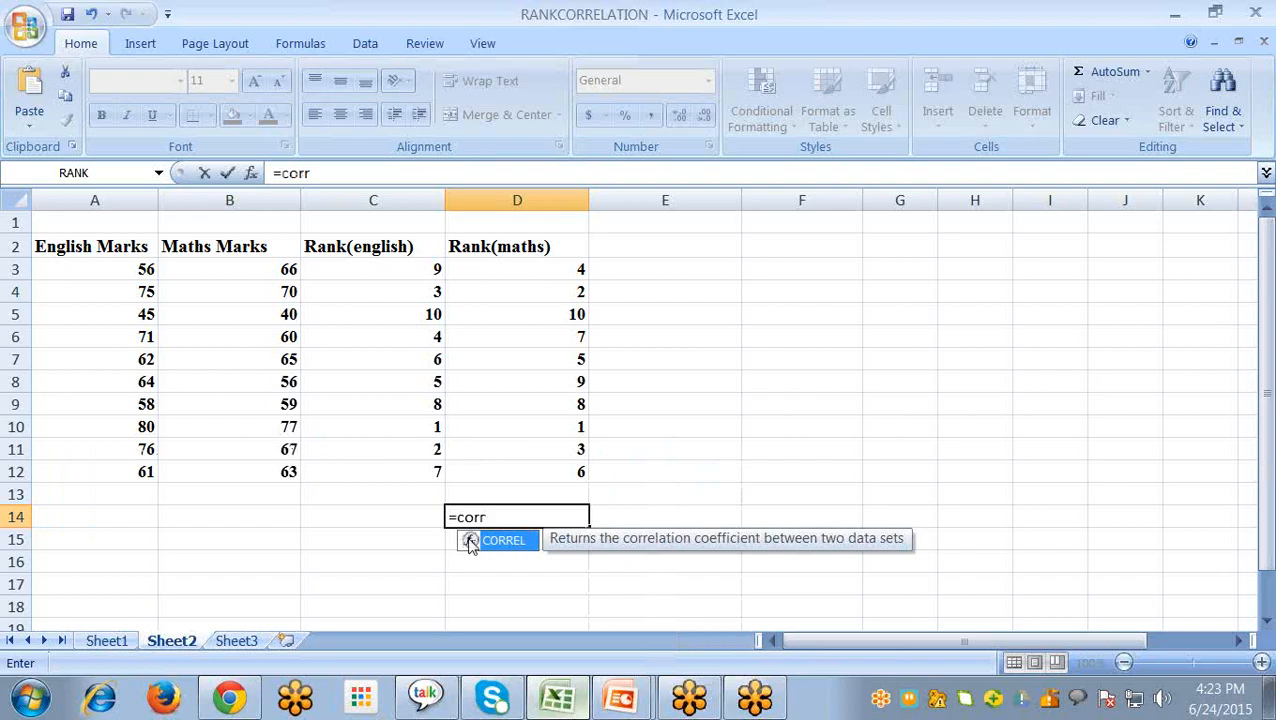
double_click(508, 540)
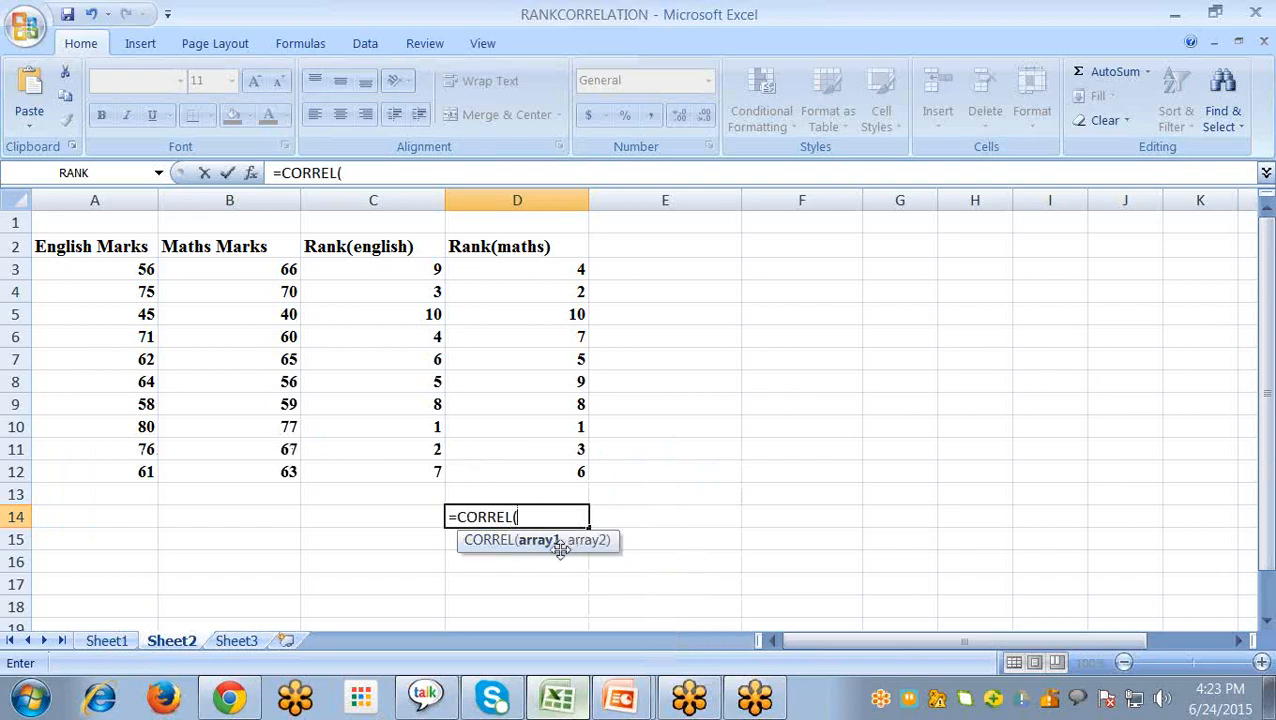
drag(393, 270, 372, 474)
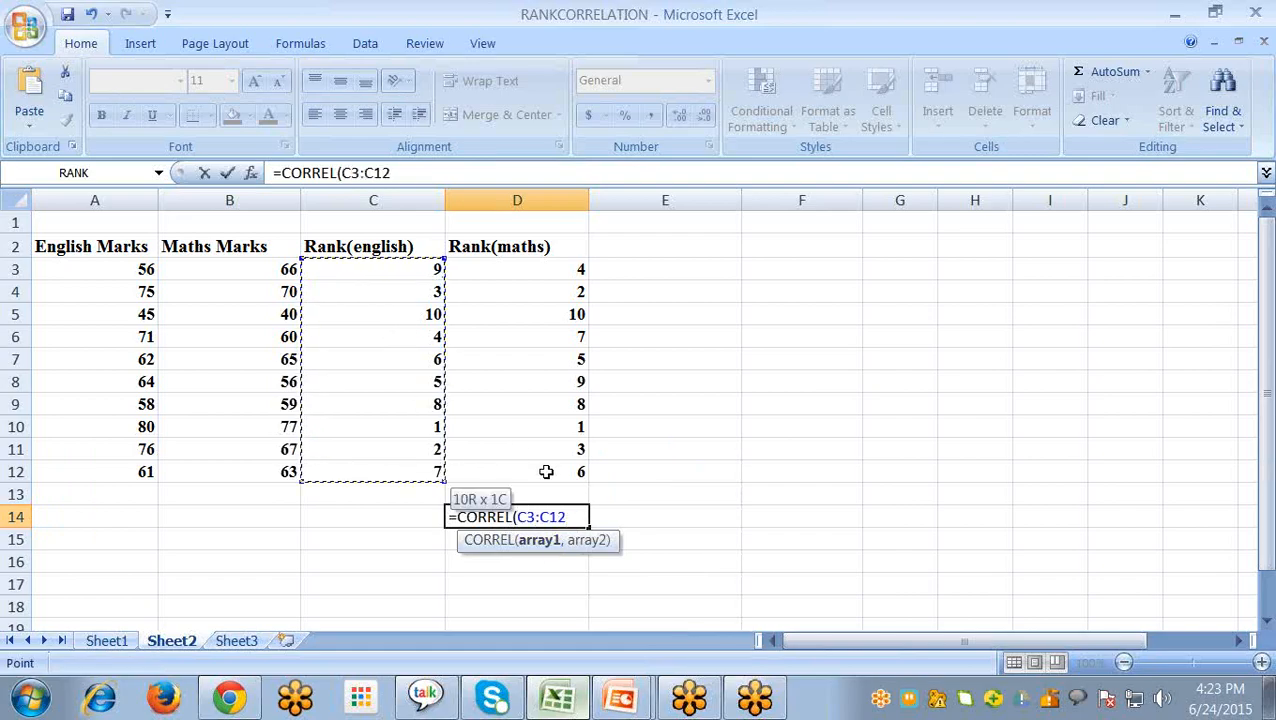
text(,)
drag(525, 268, 524, 470)
text())
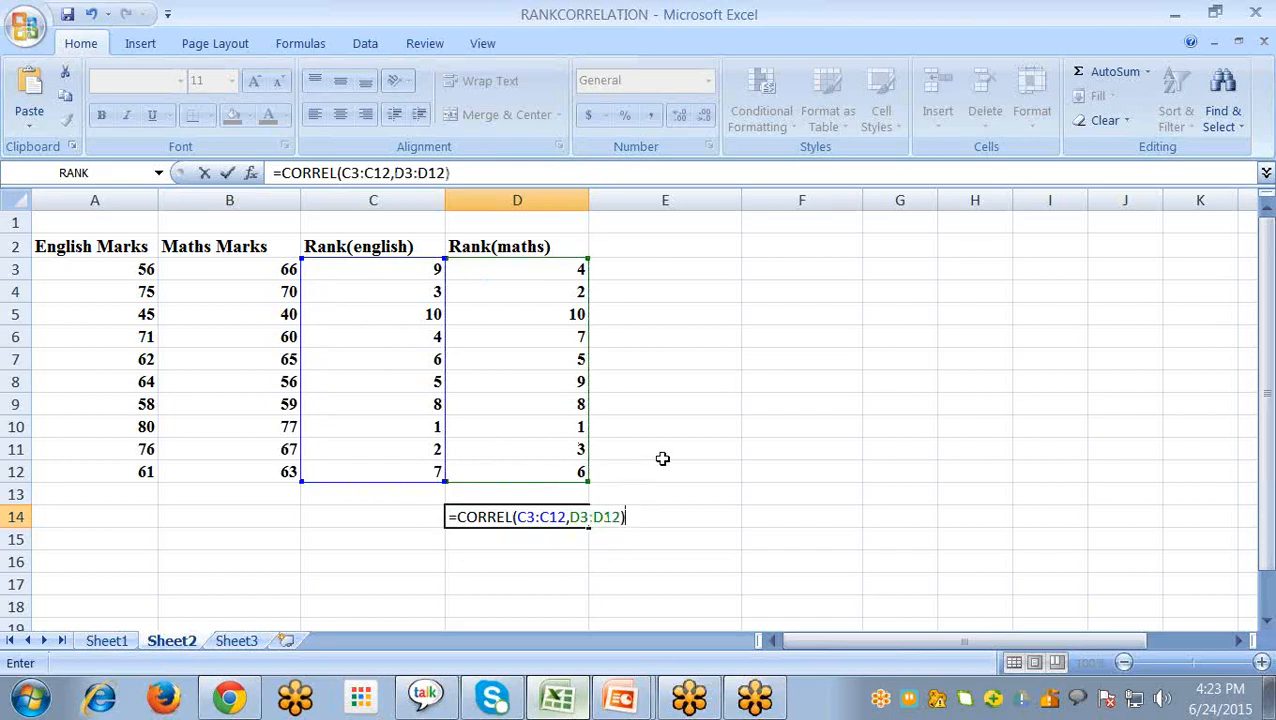
key(Return)
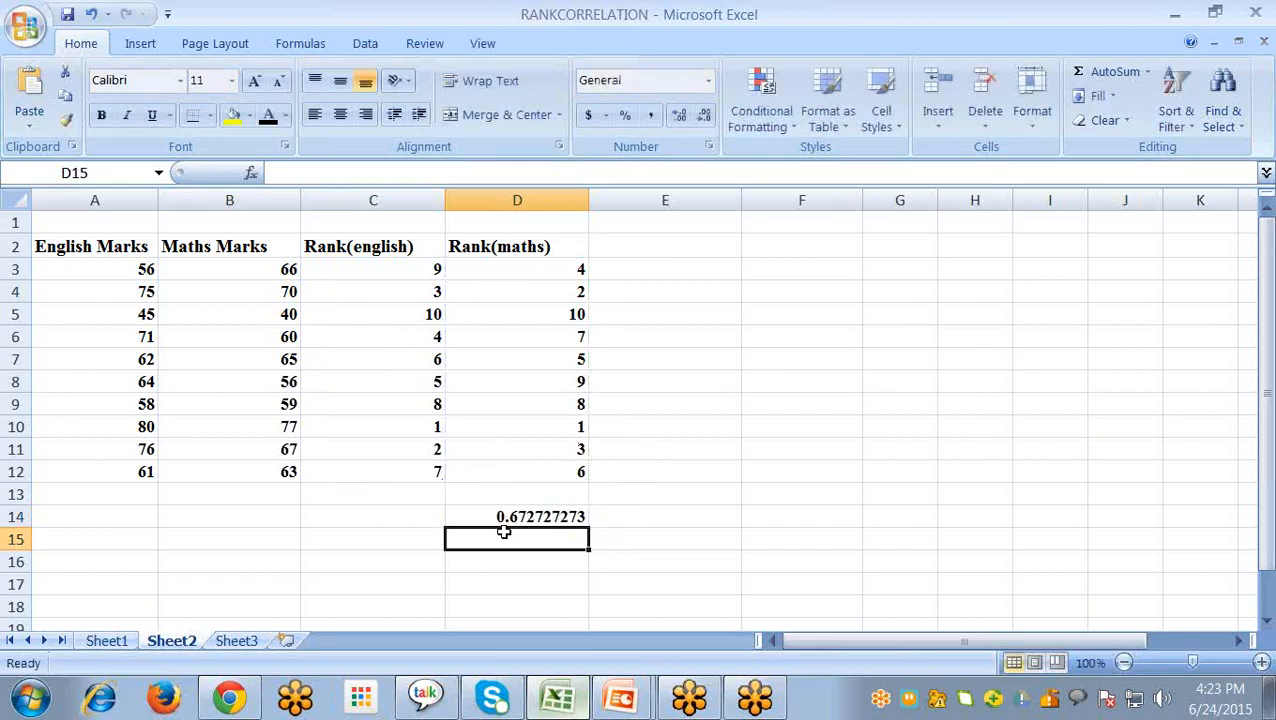
- Compare the manually calculated coefficient and formula on Sheet1 with the CORREL result in D14 on Sheet2
click(106, 641)
scroll(664, 595, down, 1)
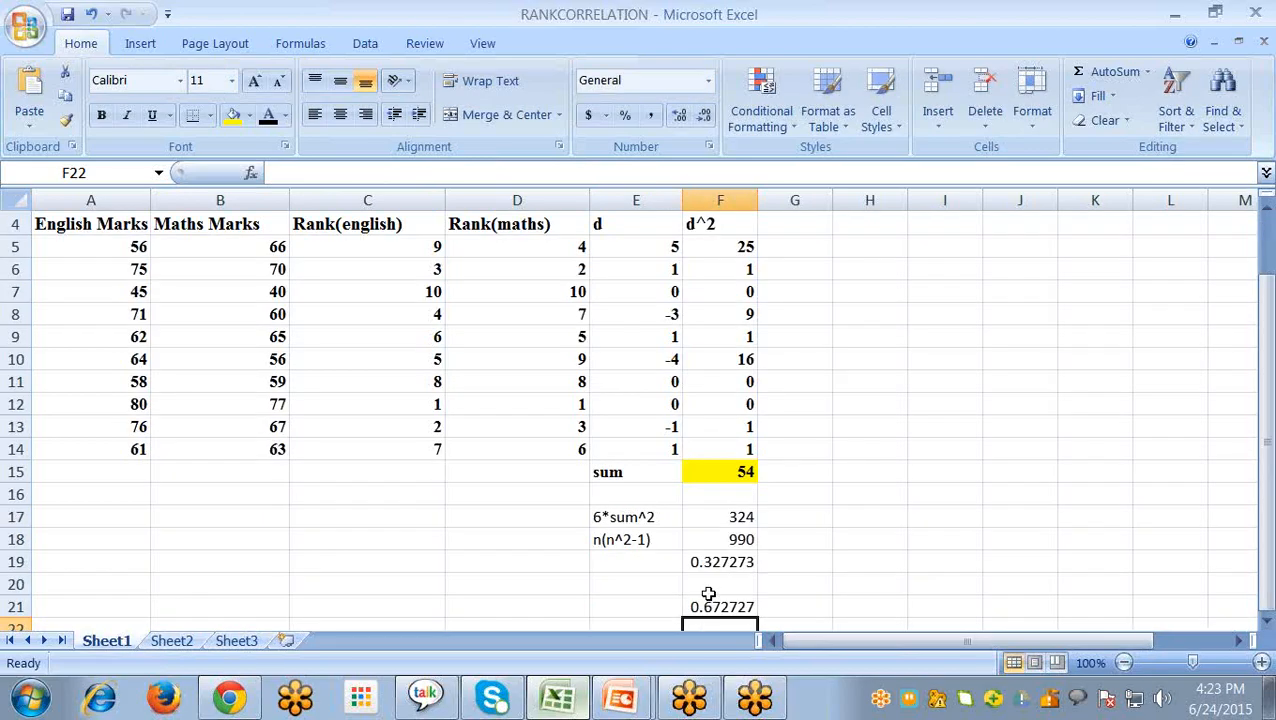
click(725, 610)
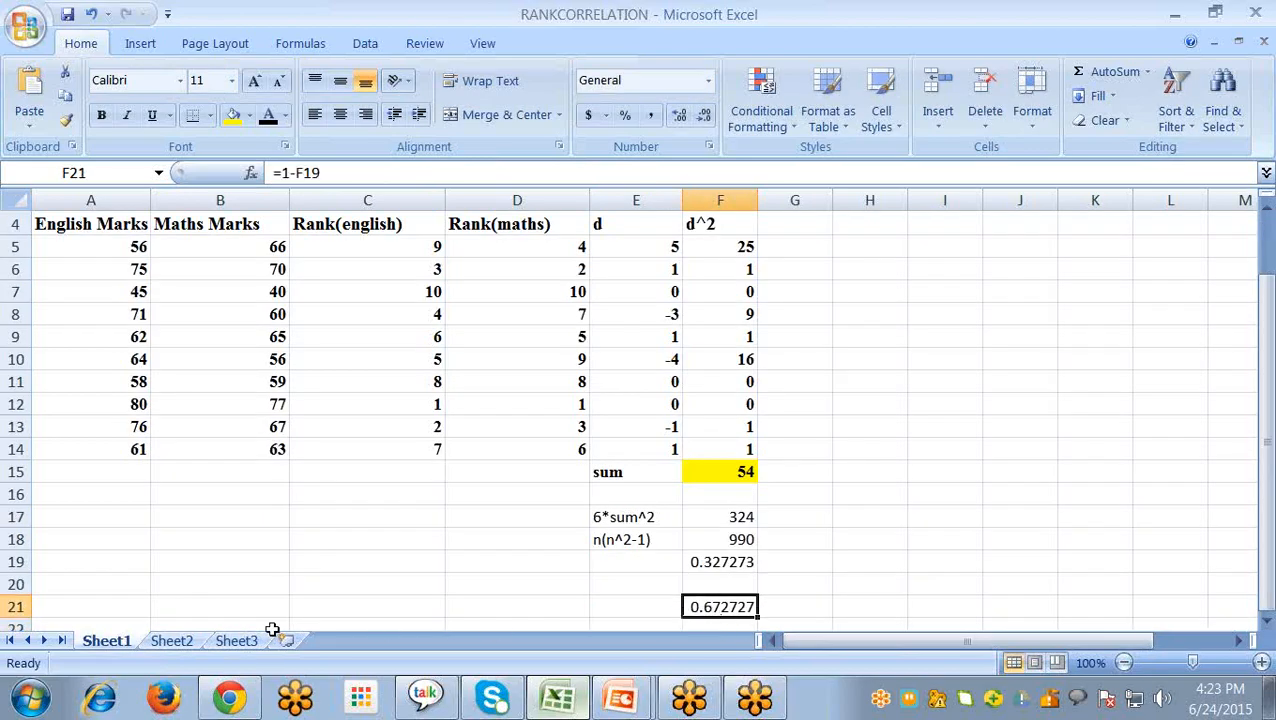
click(172, 641)
click(525, 510)
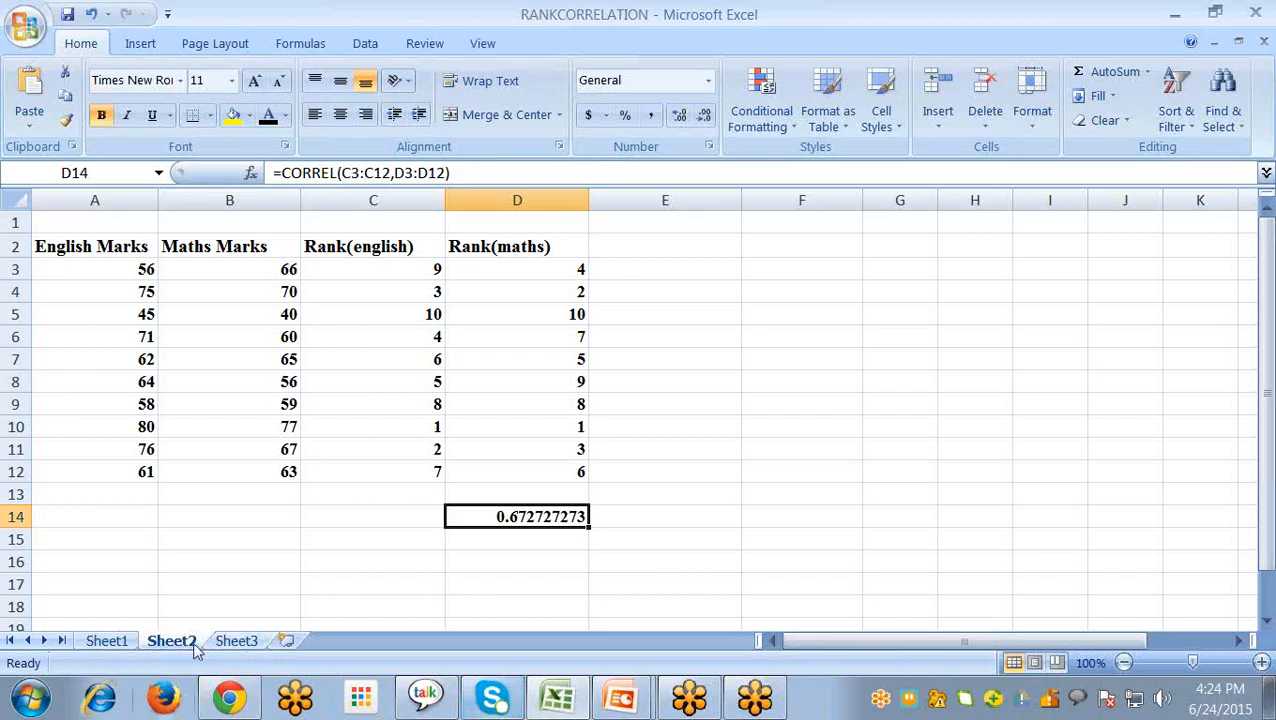
click(106, 641)
scroll(510, 258, up, 1)
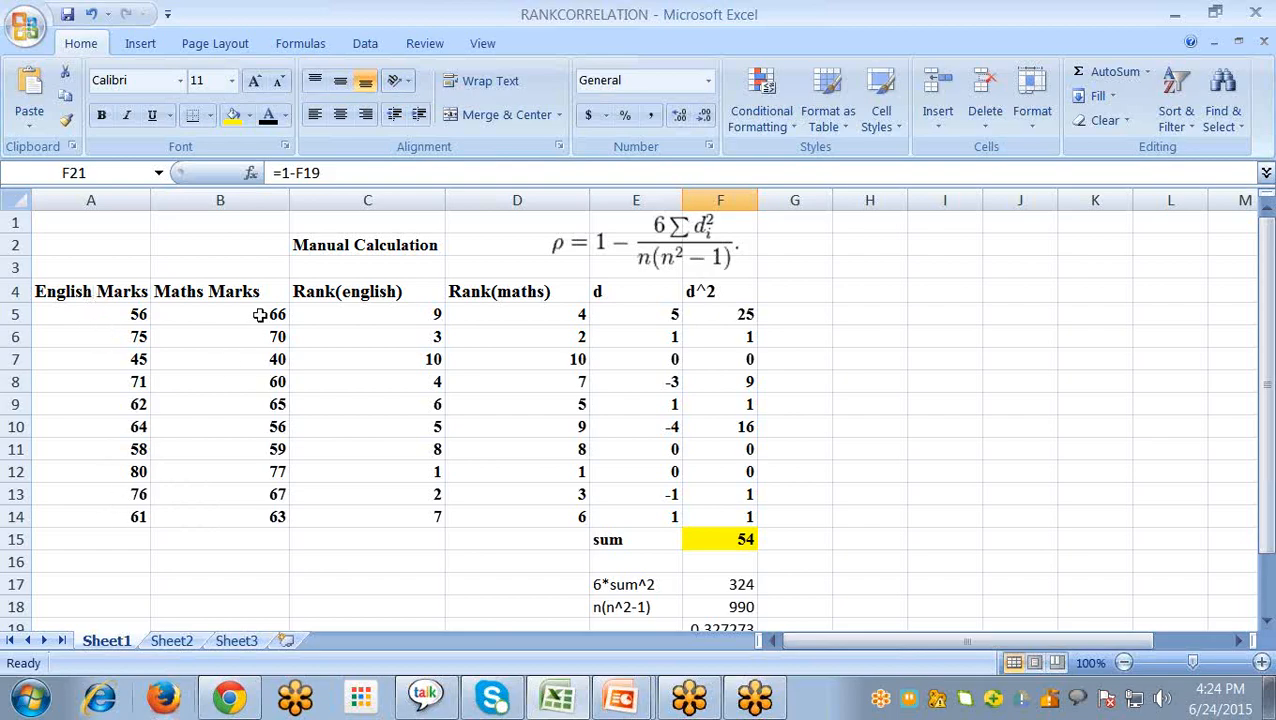
click(171, 640)
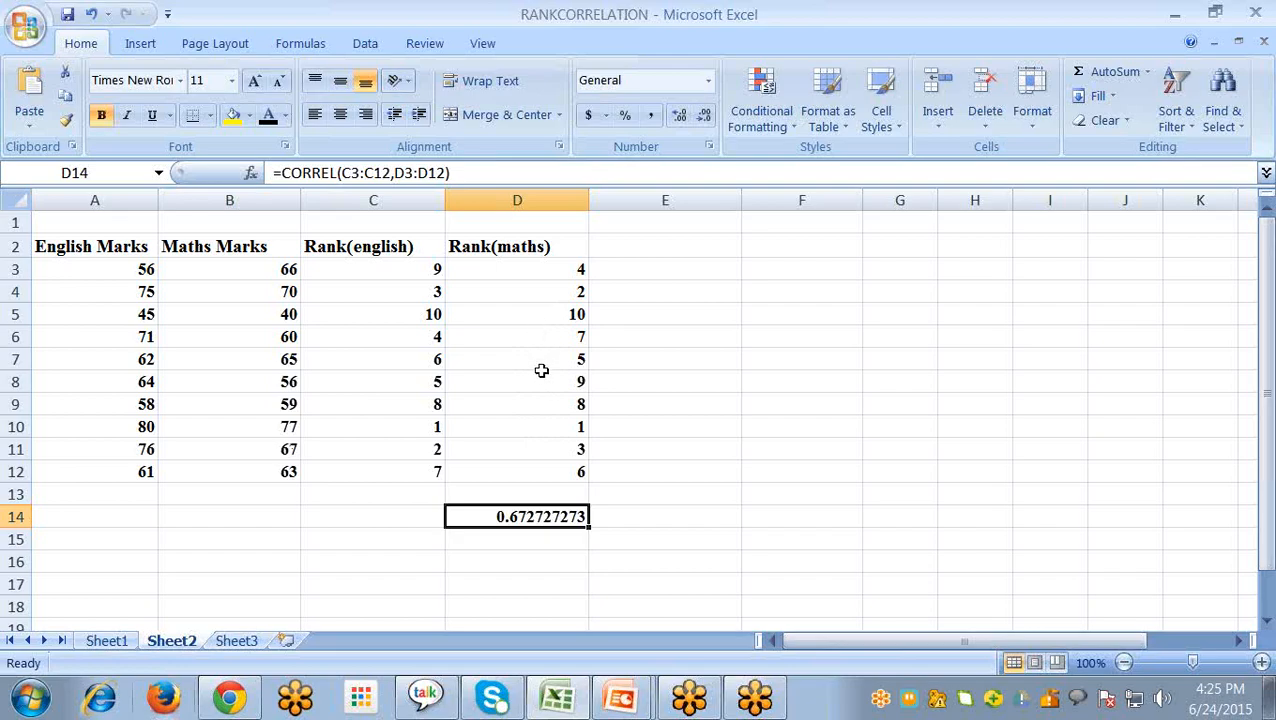
- Open Sheet3 and examine the repeated Y values in B7 and B9
click(237, 641)
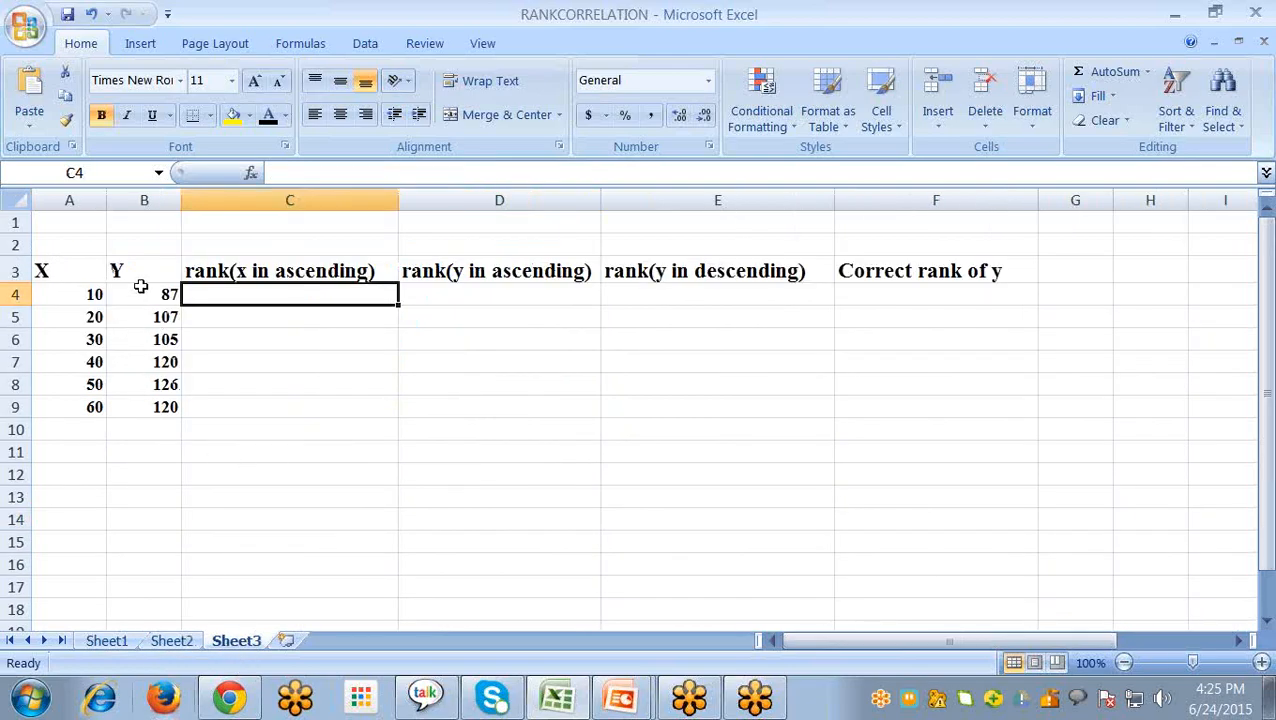
click(160, 362)
click(163, 412)
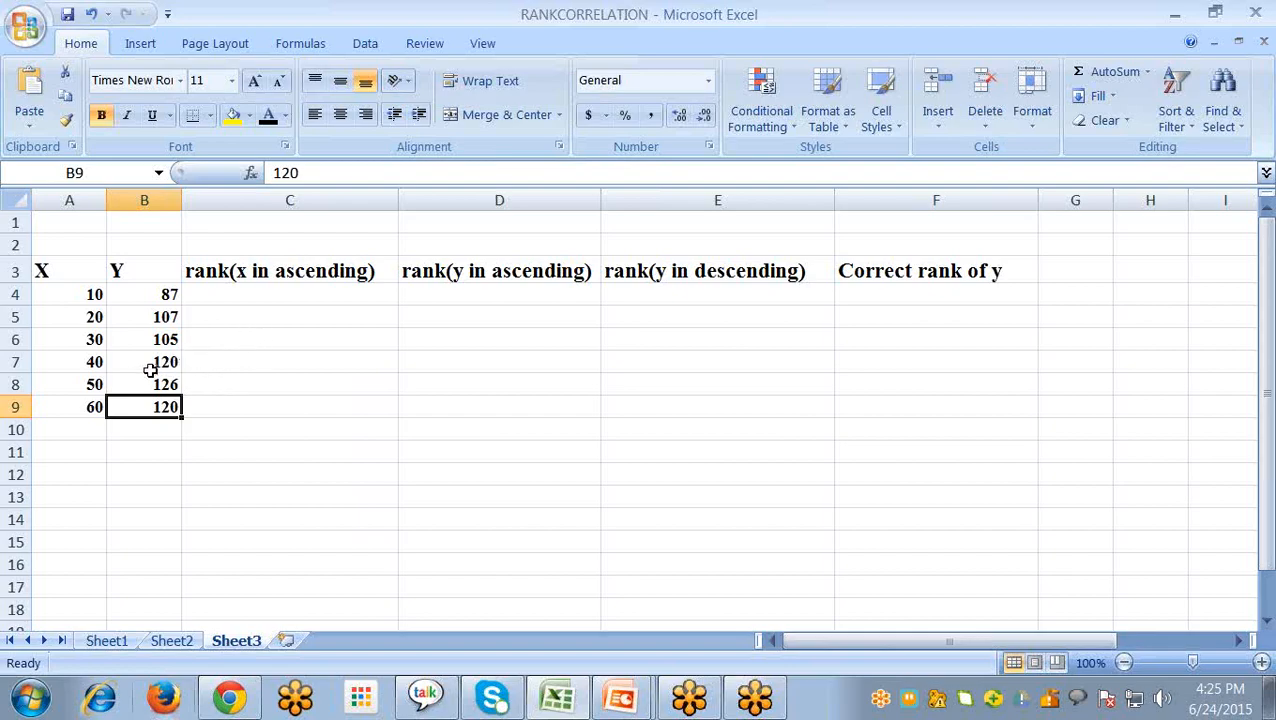
- Insert a RANK function in C4 with Number A4 and Ref A4:A9, leaving Order blank
click(247, 286)
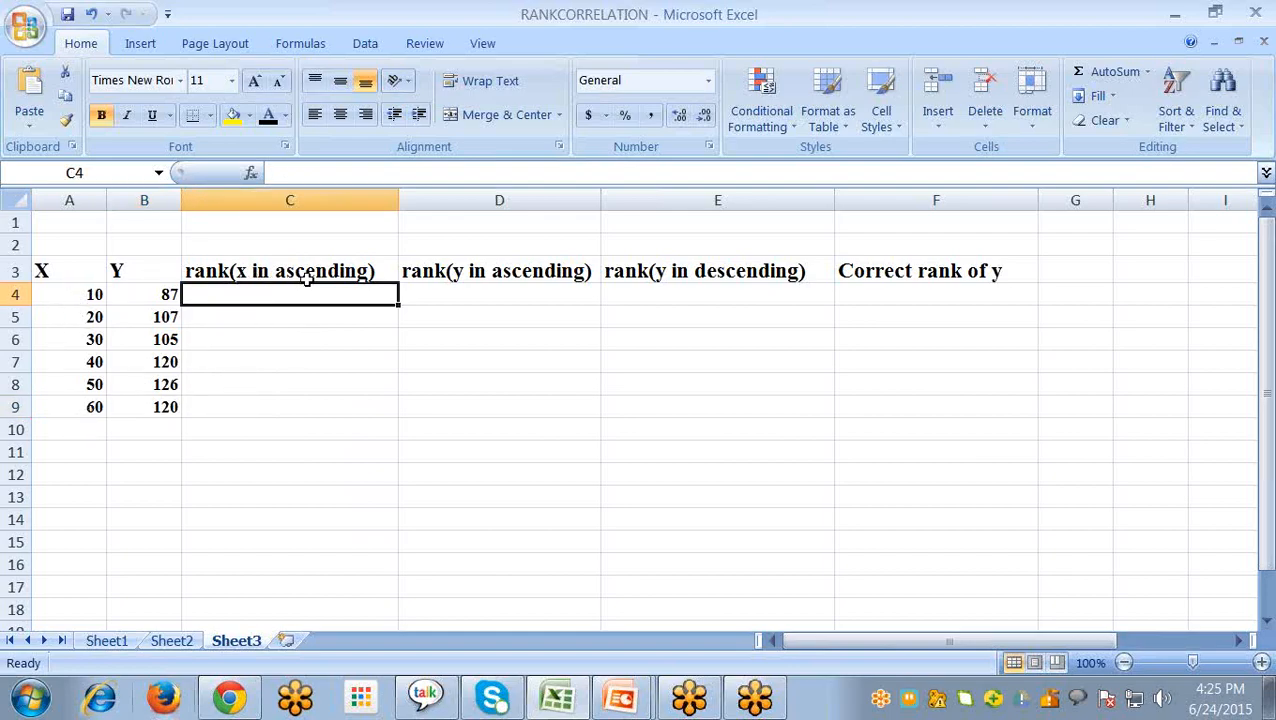
click(252, 174)
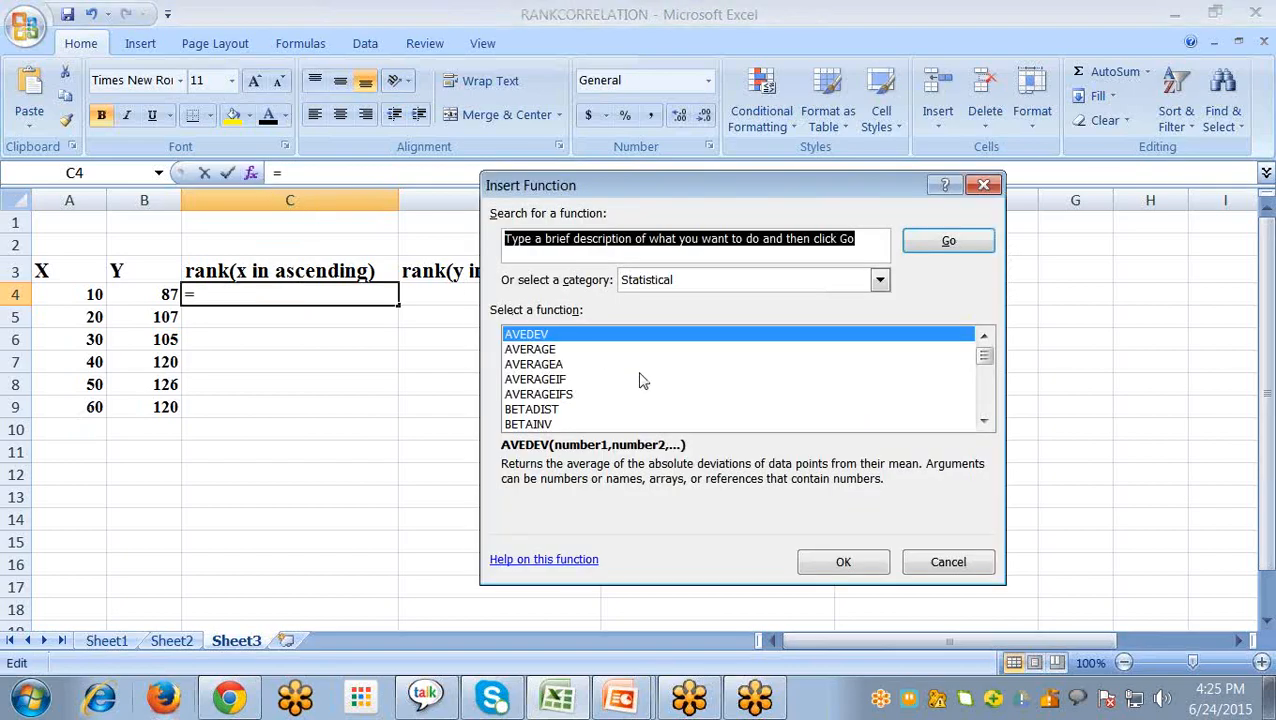
click(557, 395)
key(r)
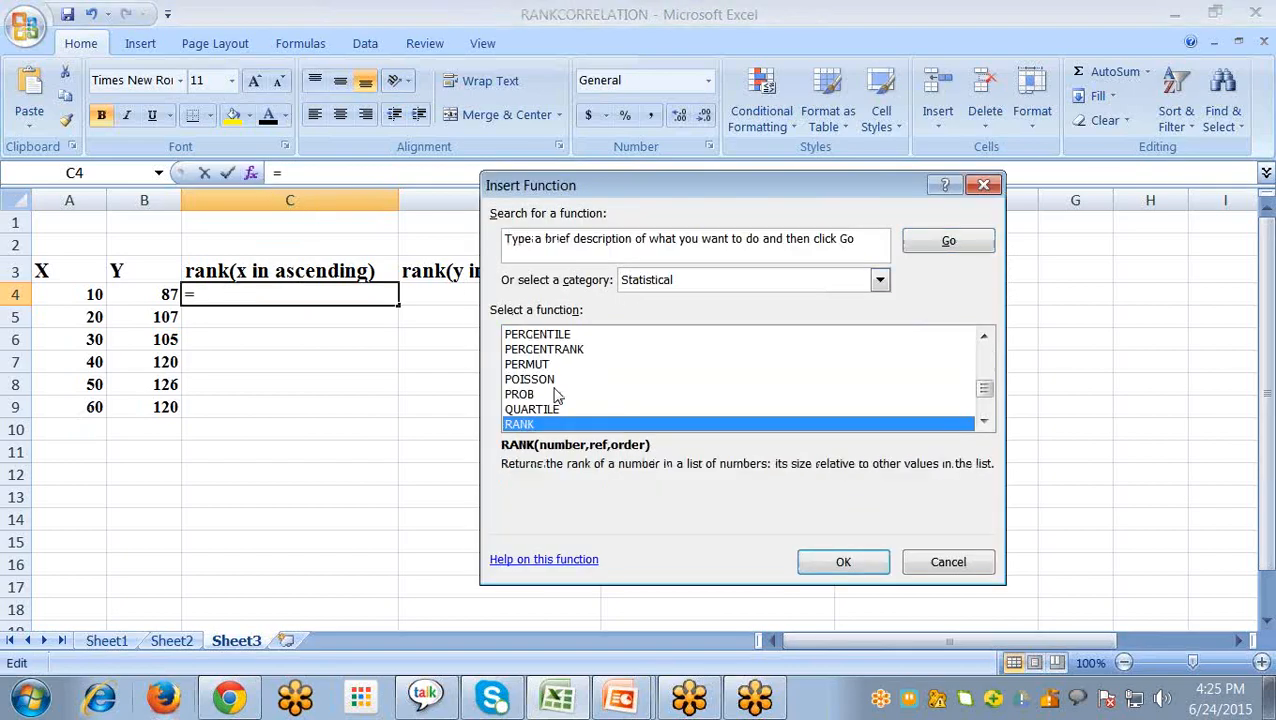
click(840, 562)
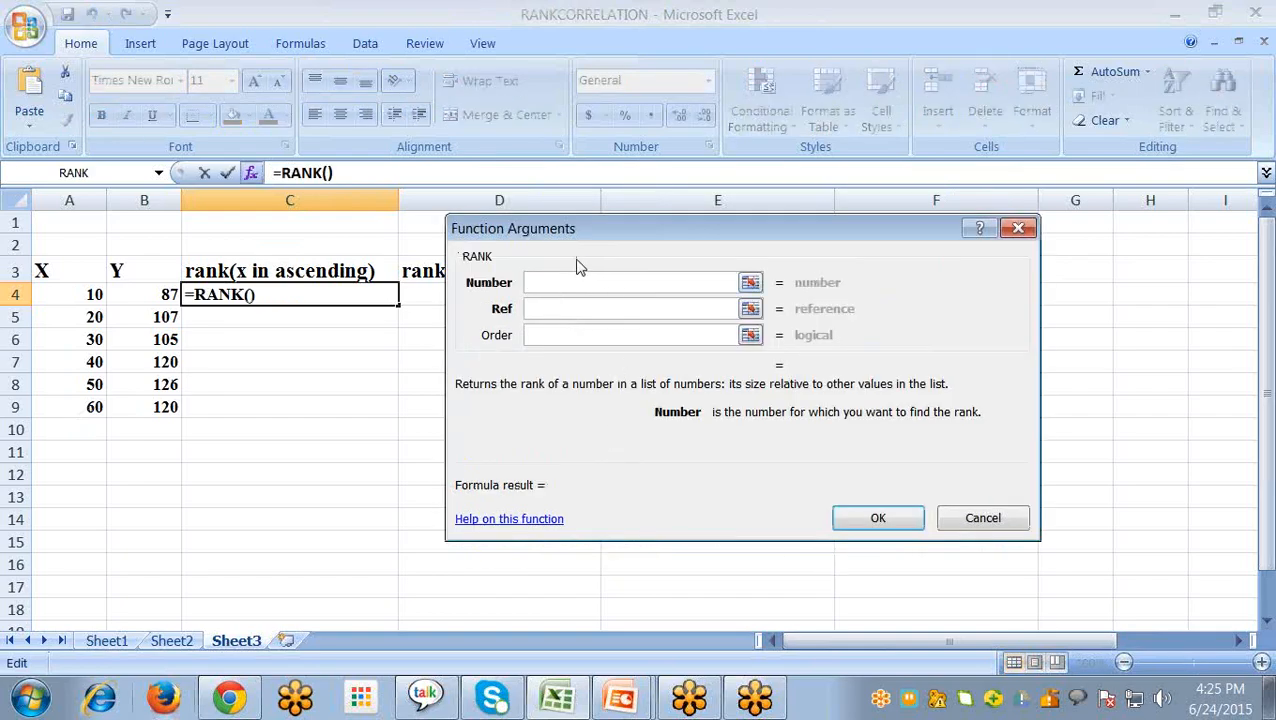
click(97, 294)
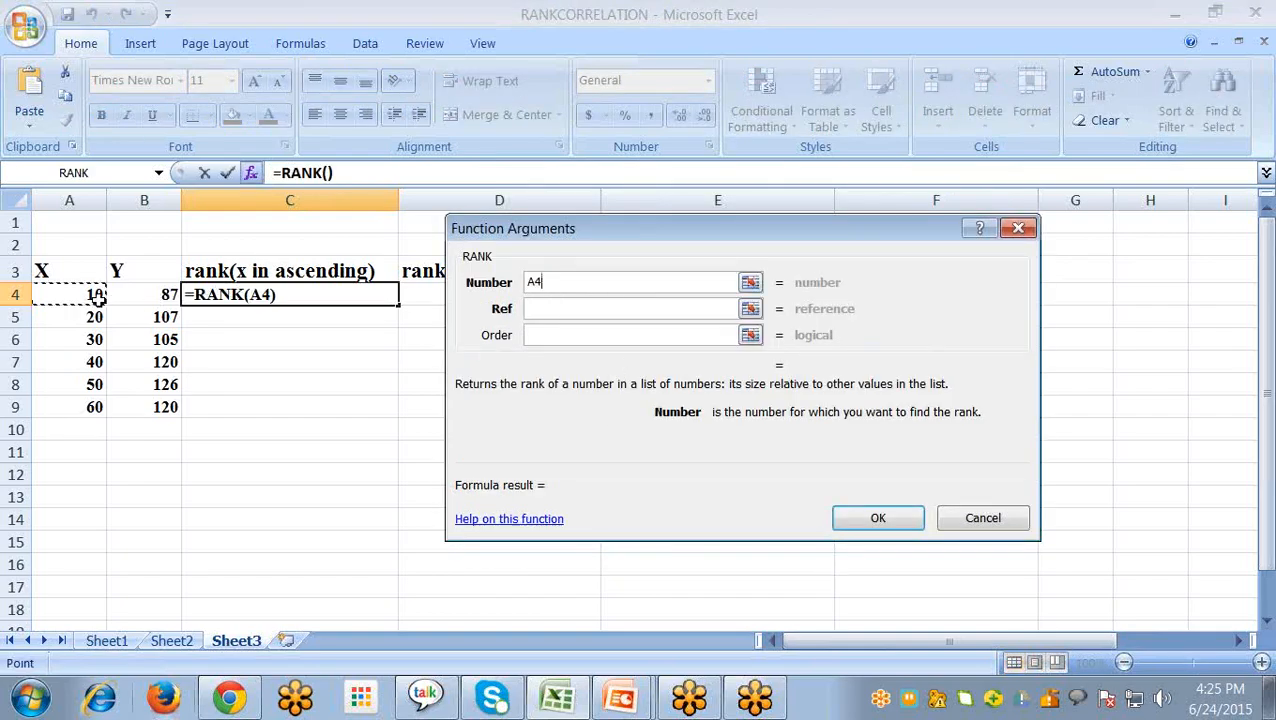
click(540, 311)
click(56, 292)
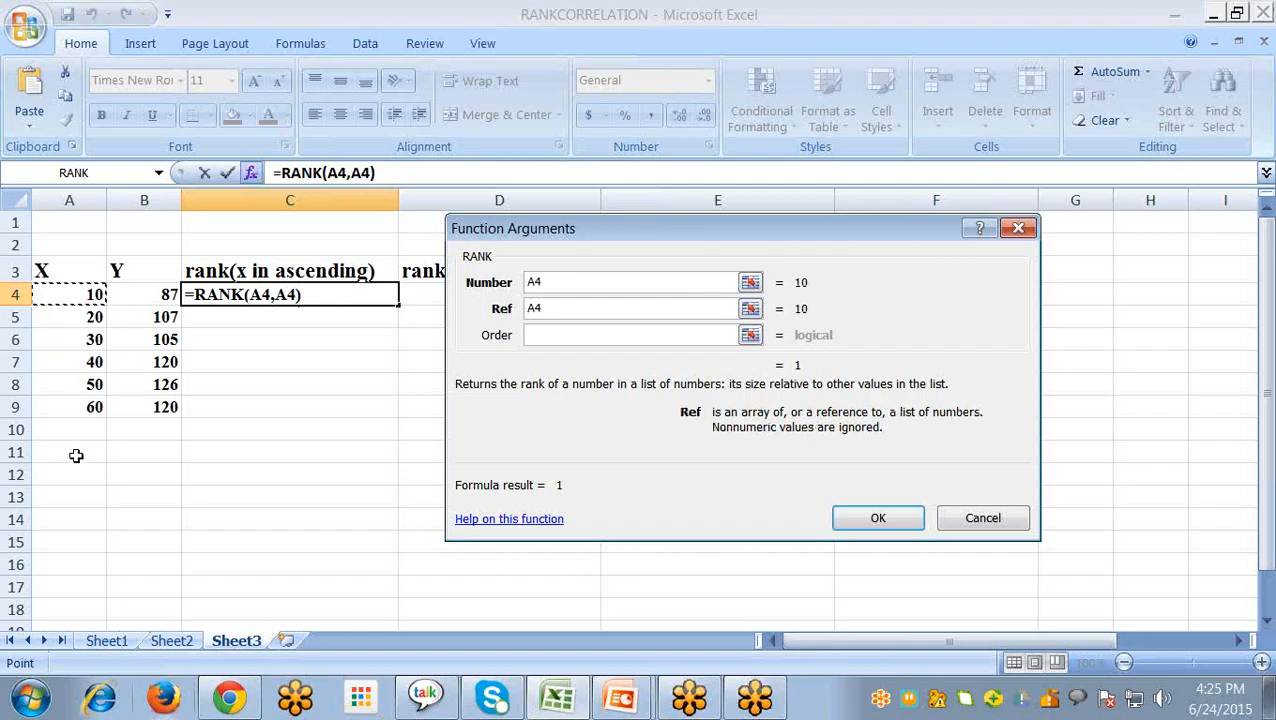
shift+click(80, 406)
click(874, 518)
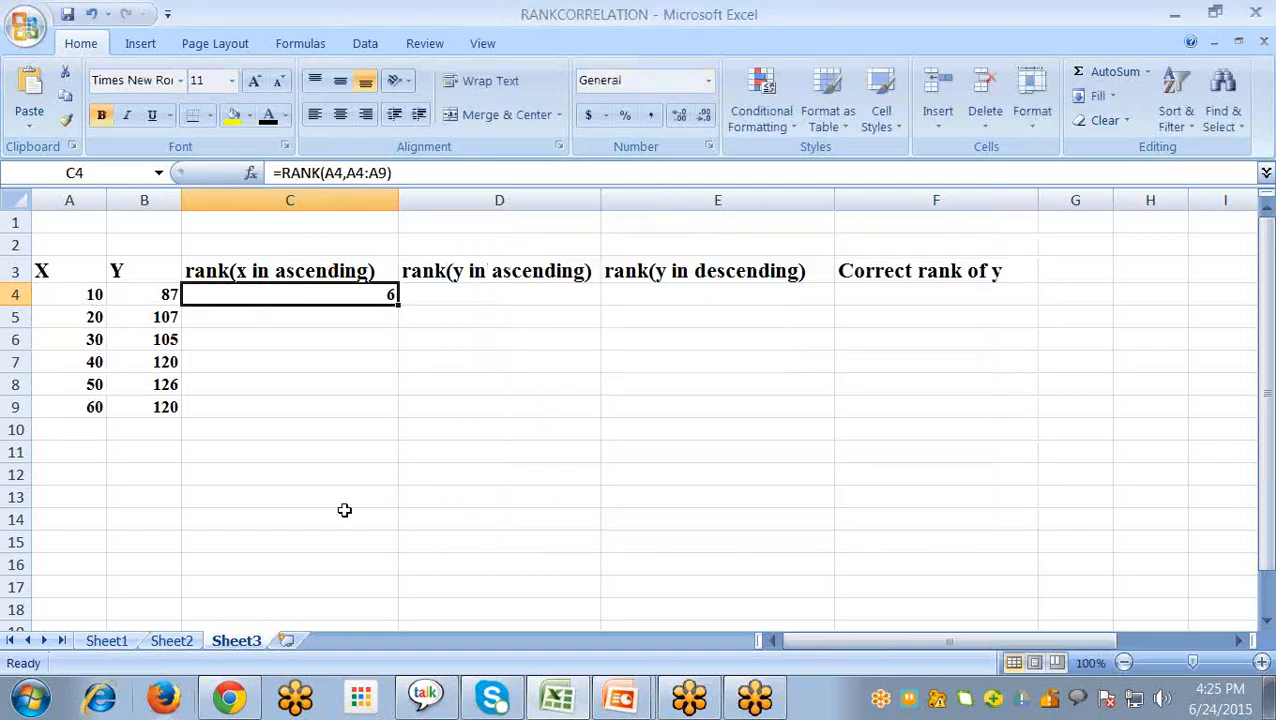
- Make the Ref range in C4's RANK formula absolute as $A$4:$A$9 and fill the formula down to C9
double_click(348, 292)
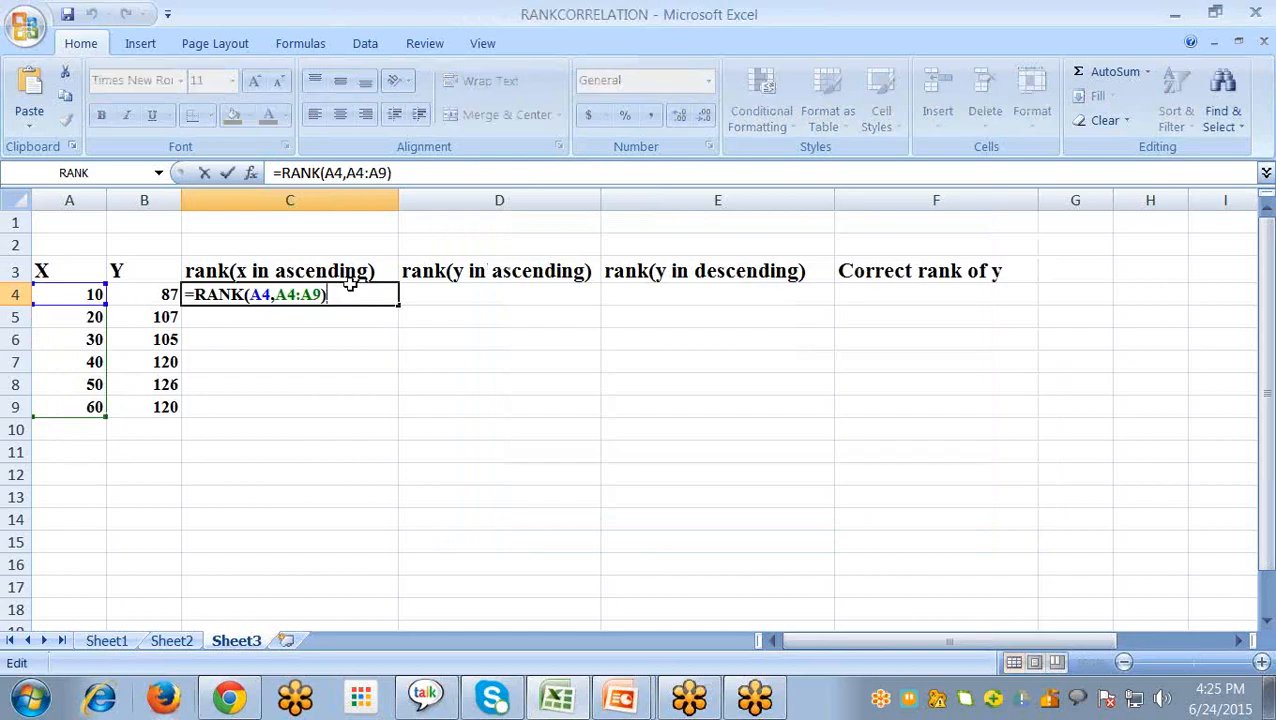
click(347, 172)
text($A$4:)
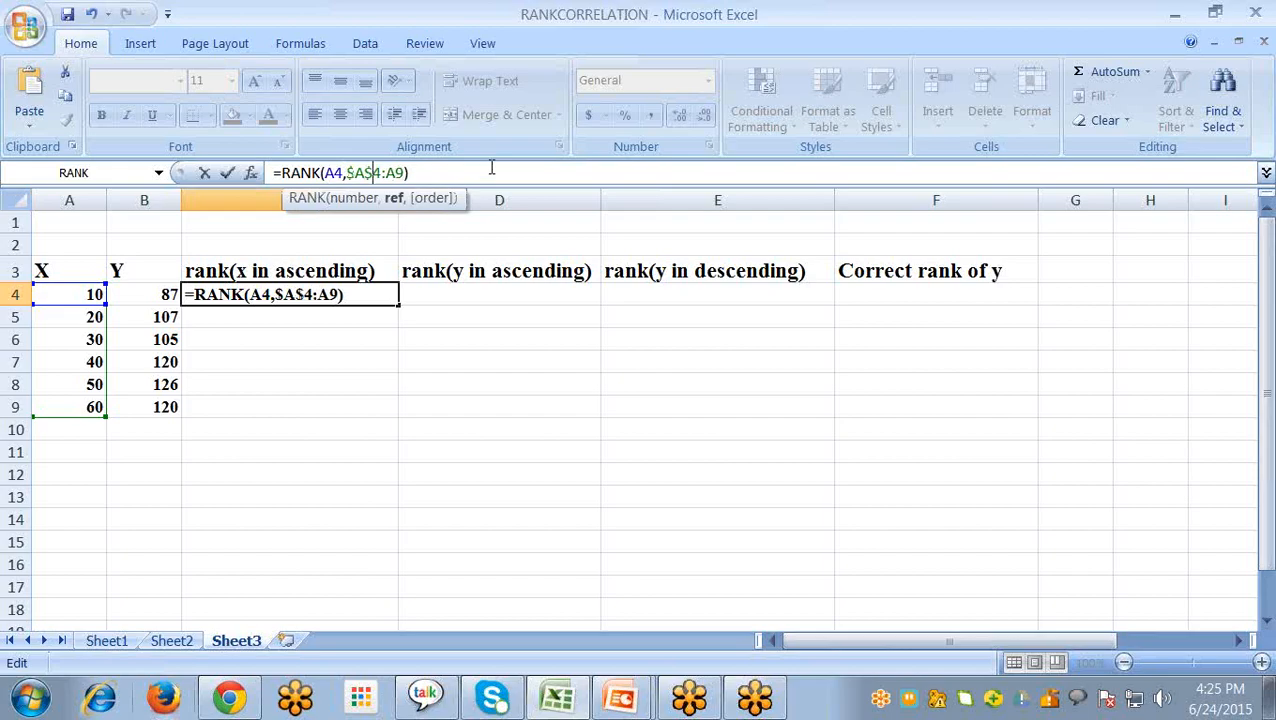
text($A)
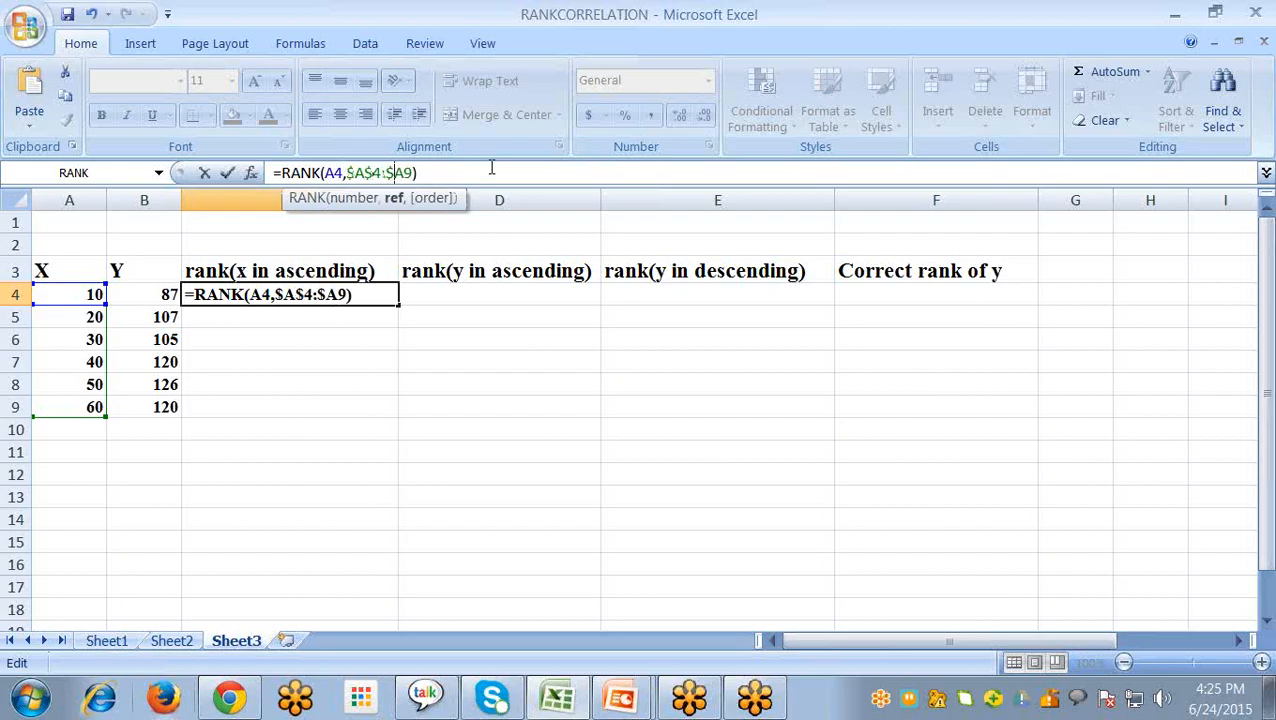
text($)
key(Return)
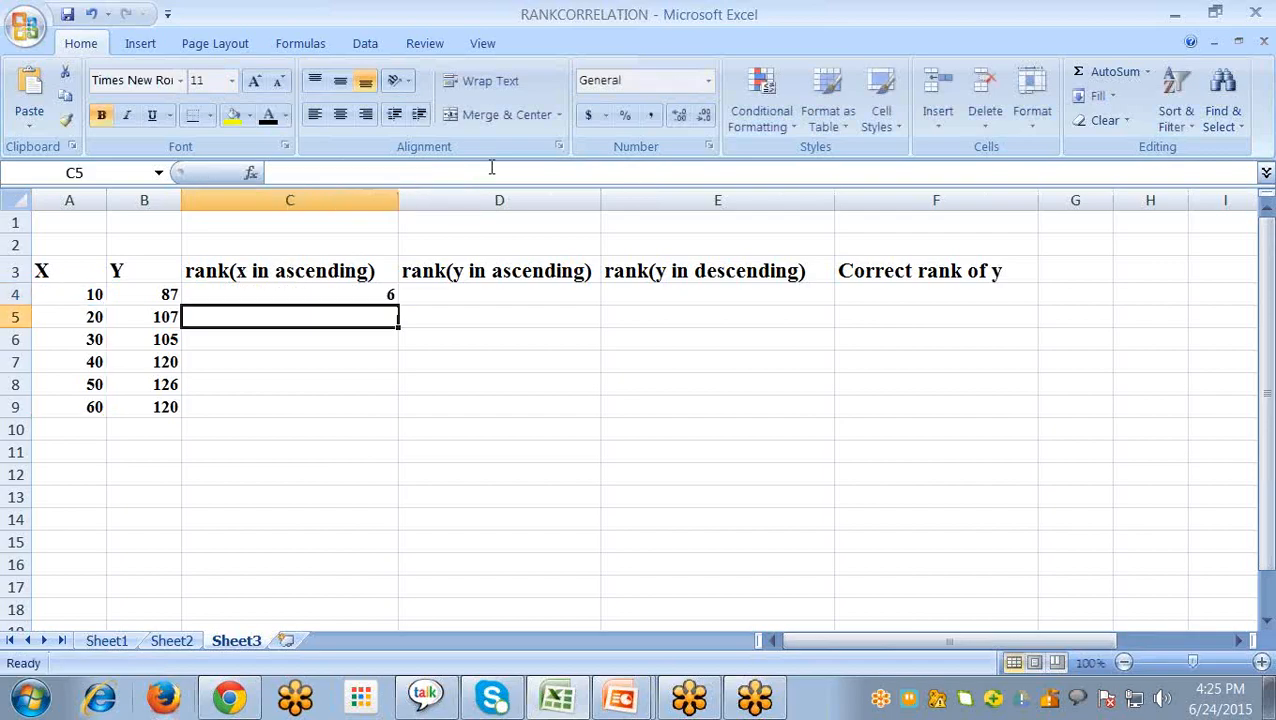
click(385, 297)
drag(397, 308, 392, 408)
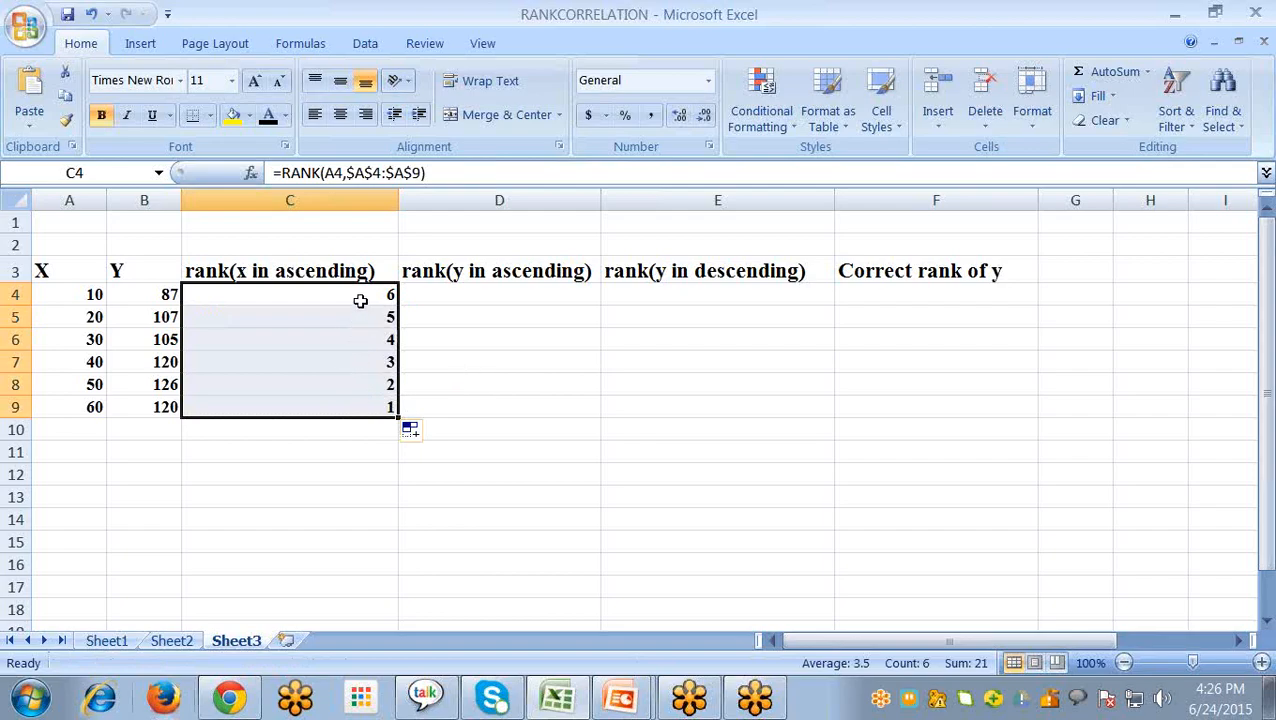
- Insert a RANK function in D4 with Number B4 and Ref B4:B9, leaving Order blank
click(498, 293)
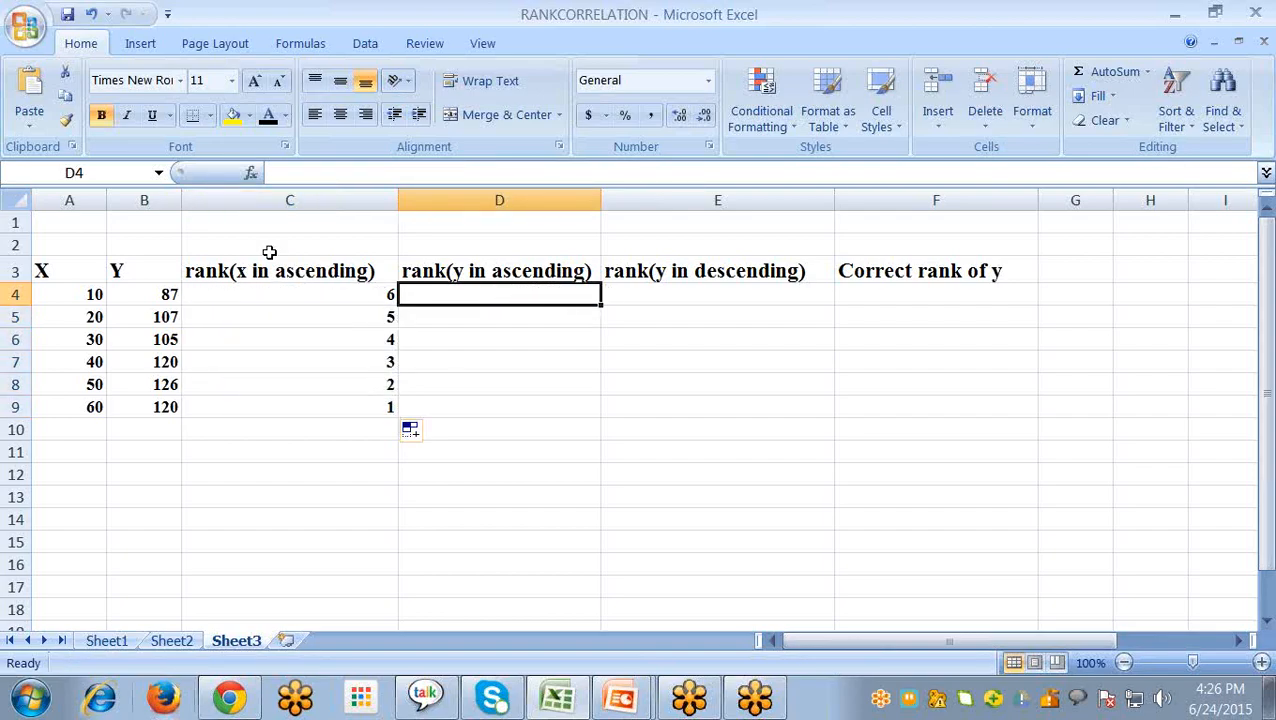
click(251, 174)
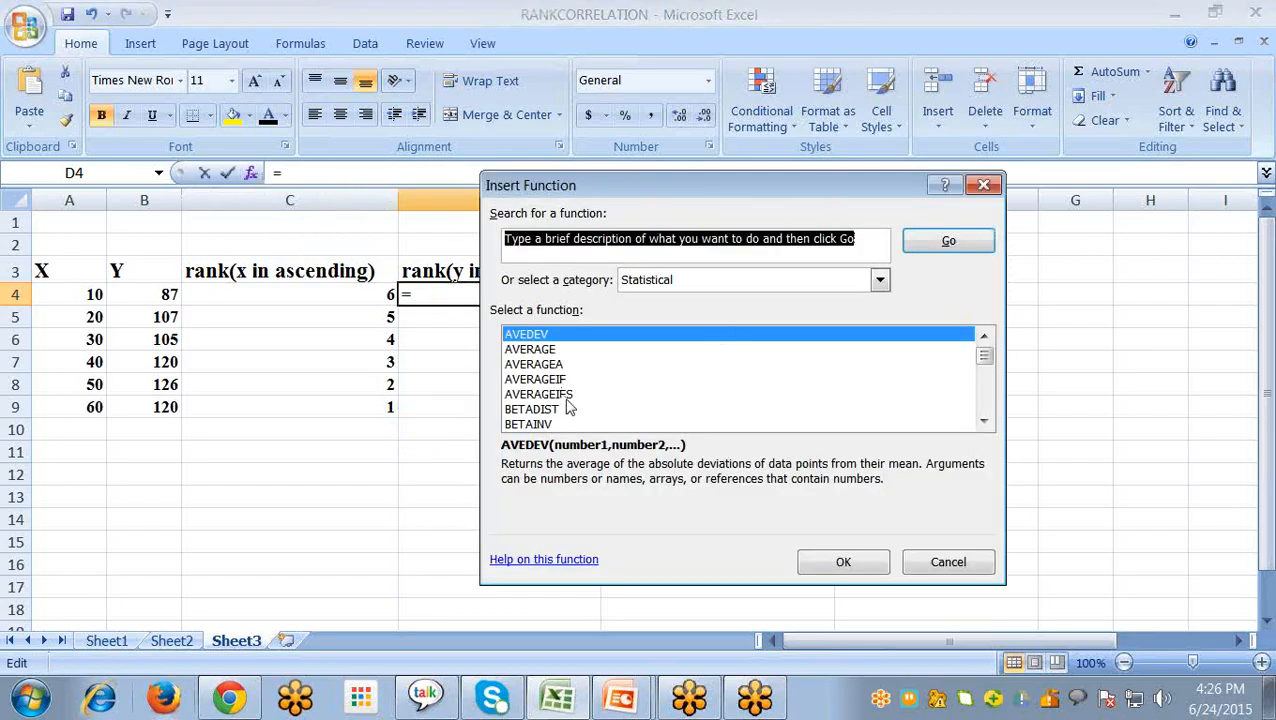
text(r)
click(566, 396)
key(r)
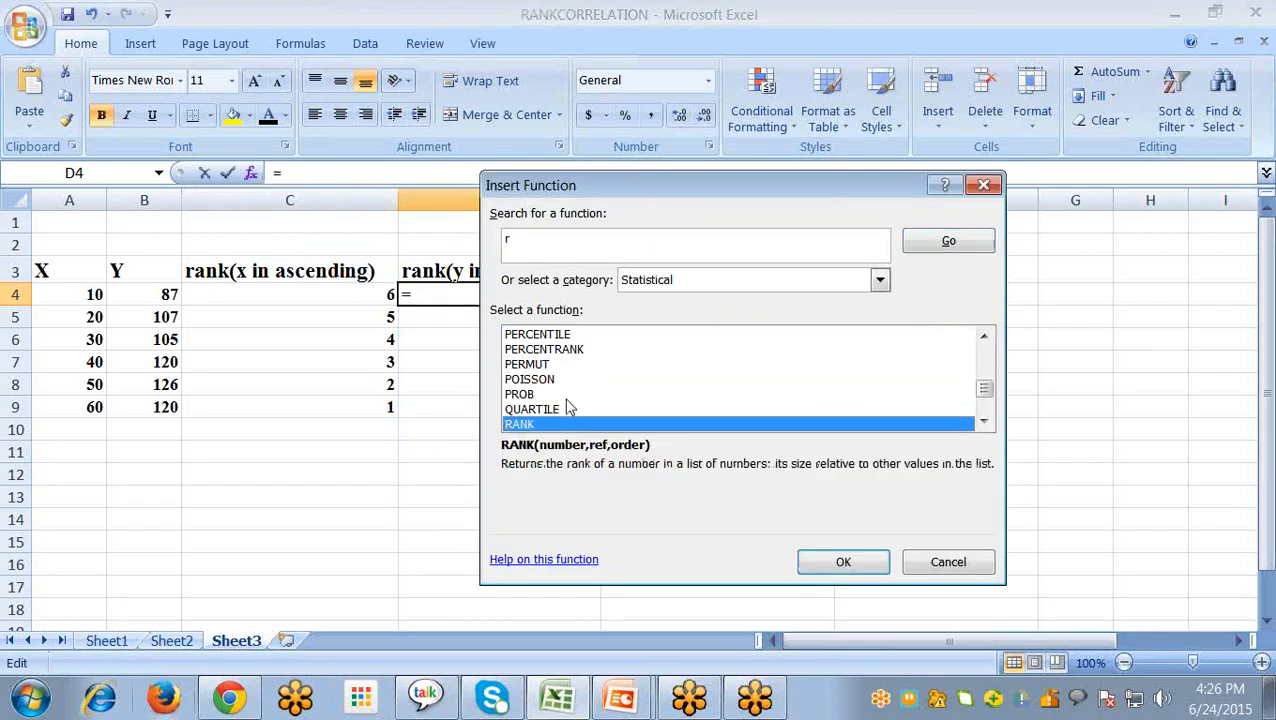
click(818, 560)
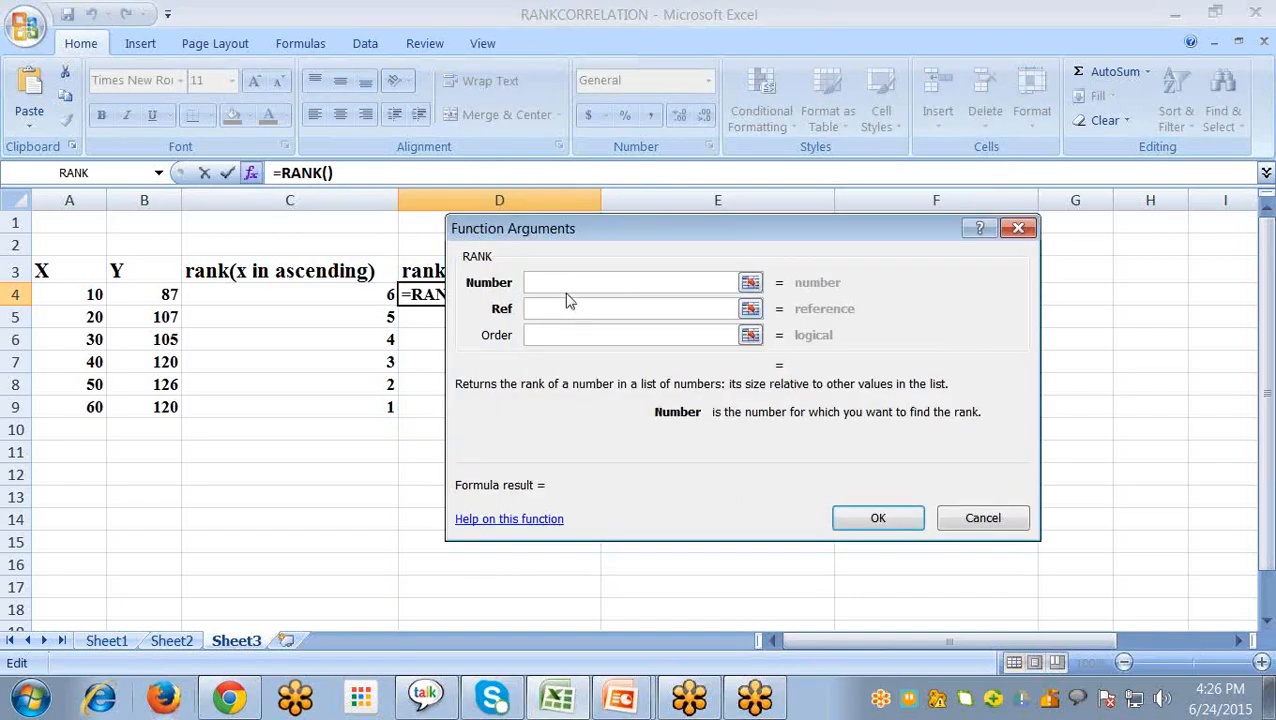
click(160, 294)
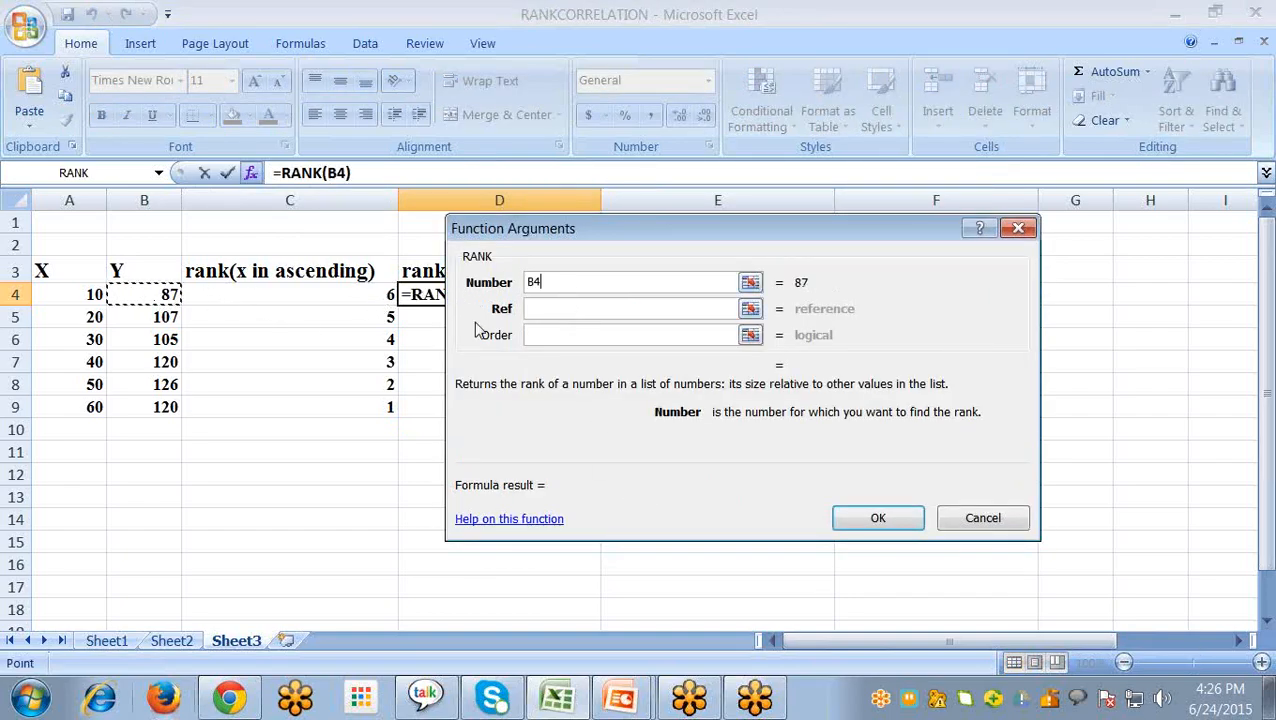
click(560, 308)
drag(160, 298, 148, 408)
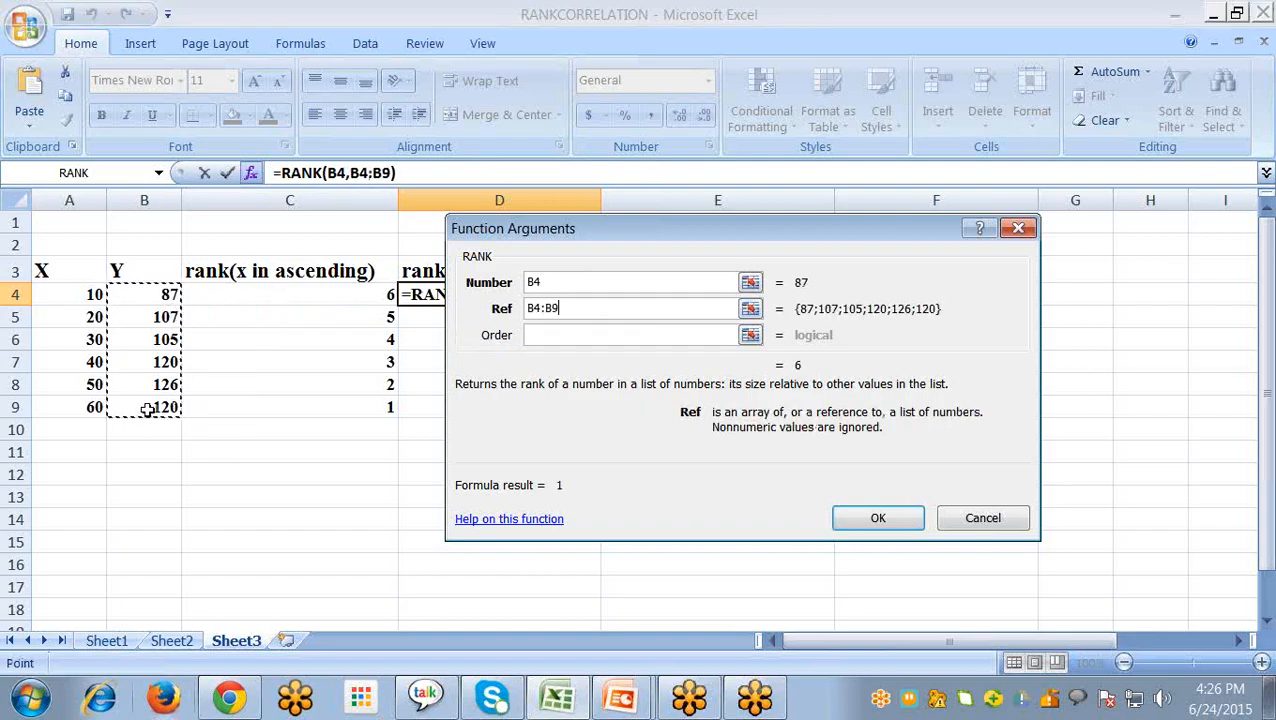
click(544, 334)
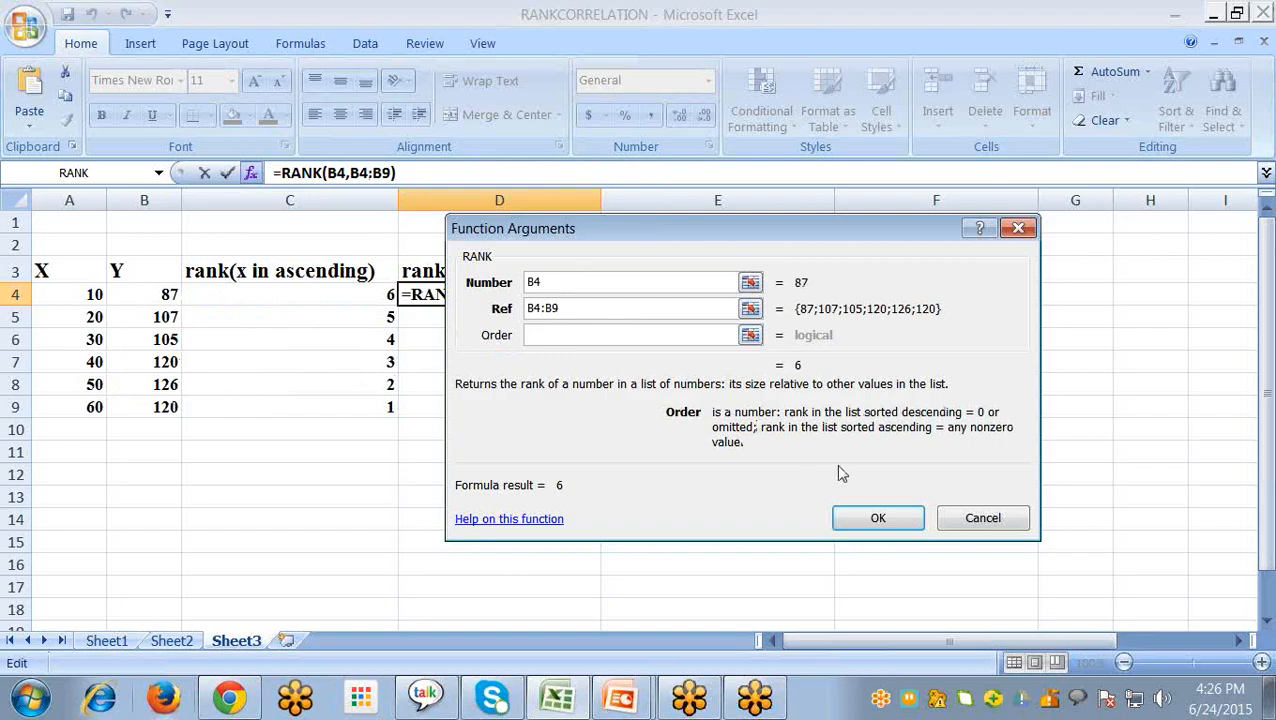
click(867, 515)
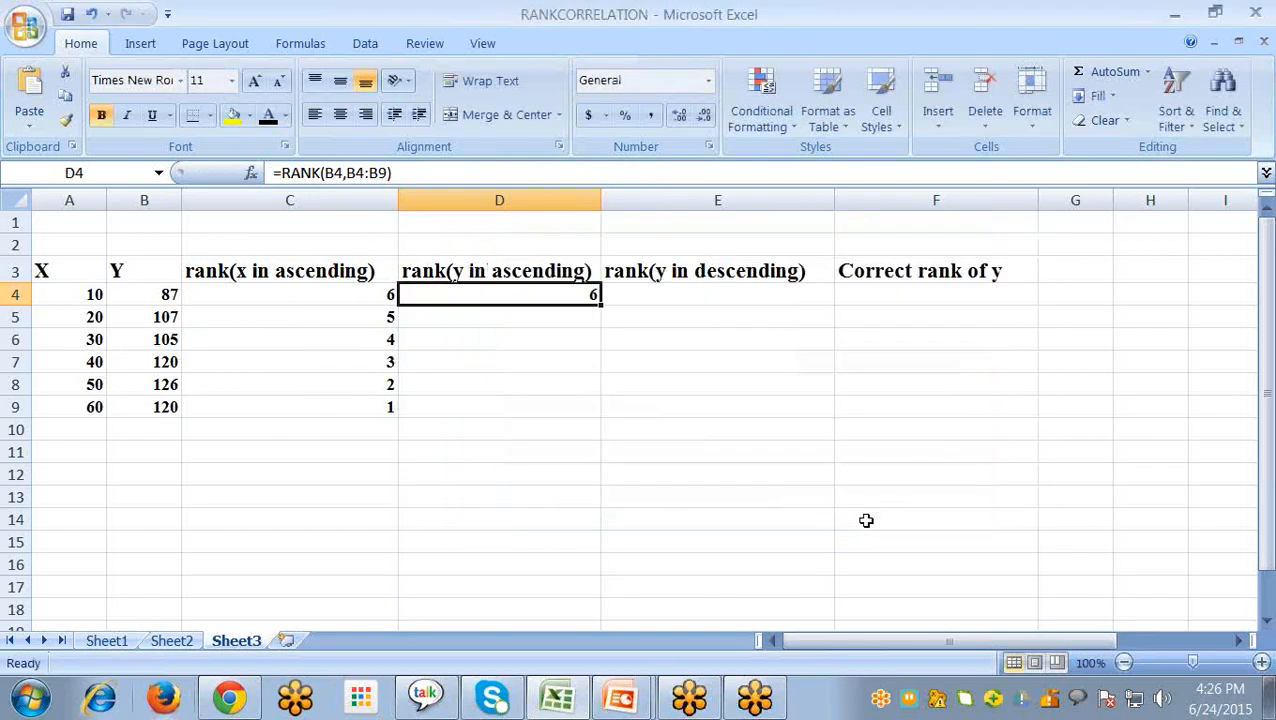
- Make the Ref range in D4's RANK formula absolute as $B$4:$B$9 and fill the formula down to D9
double_click(567, 292)
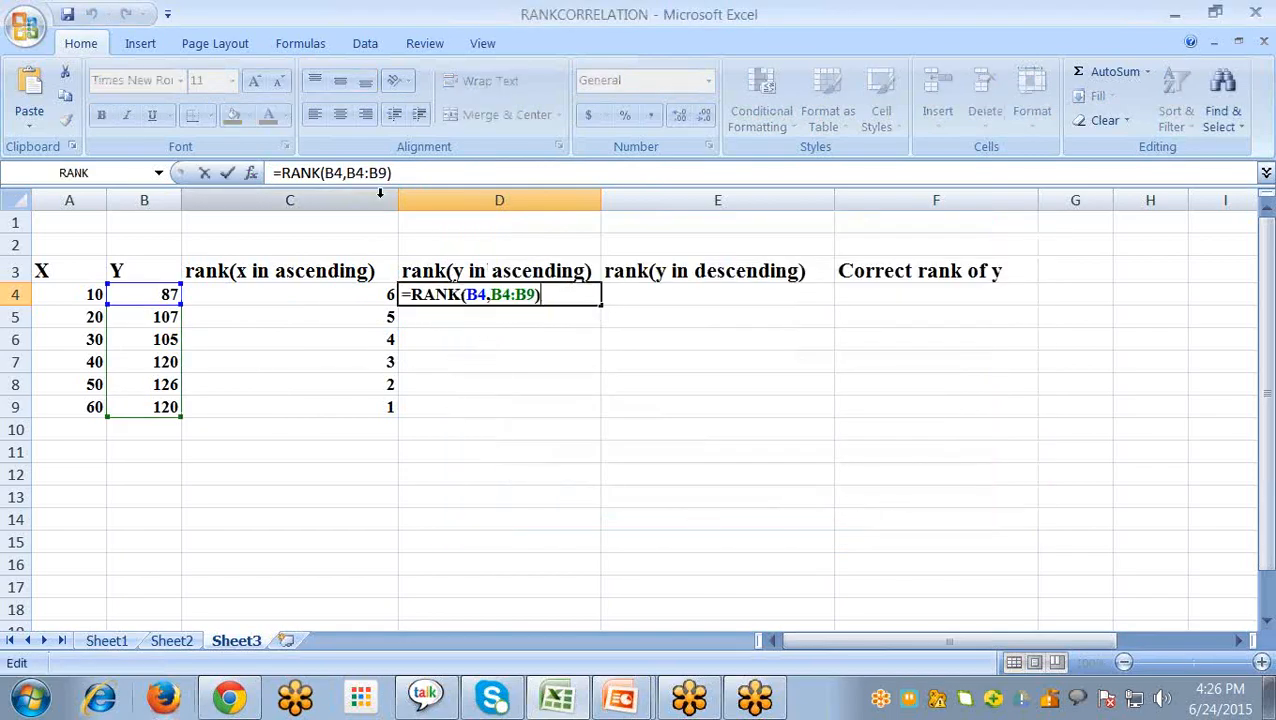
click(345, 172)
key(Right)
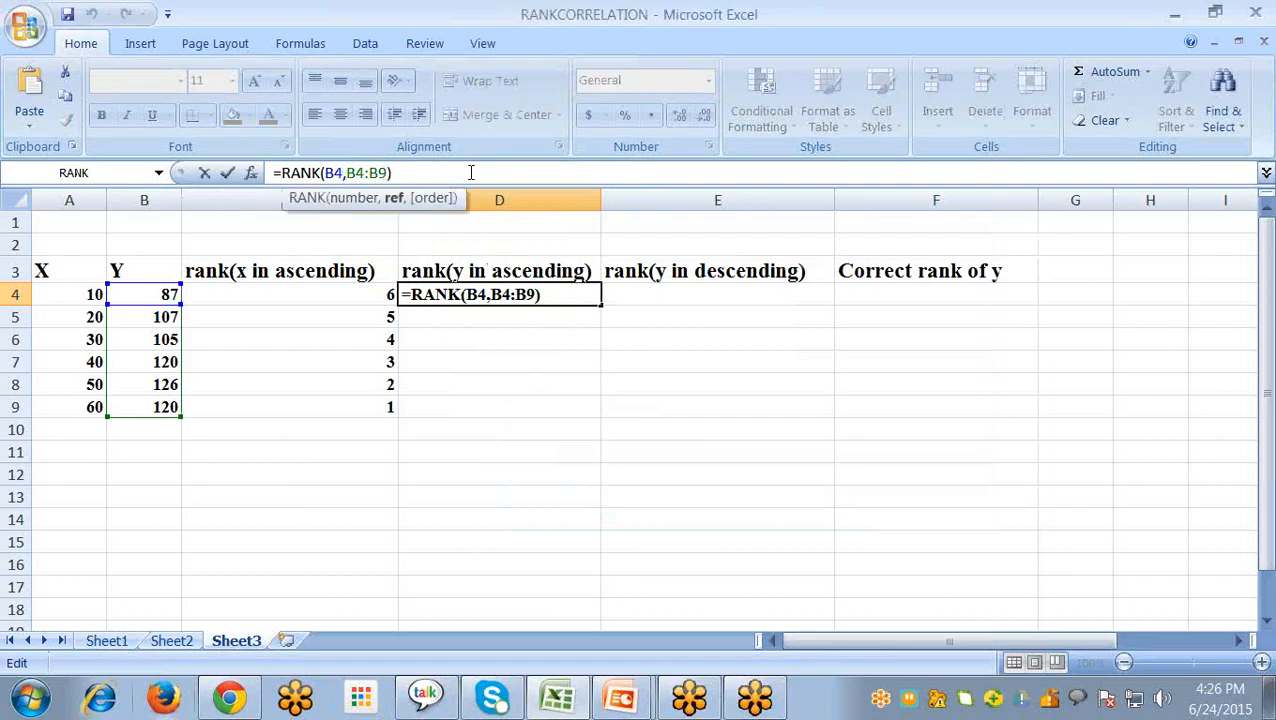
text($B$4:)
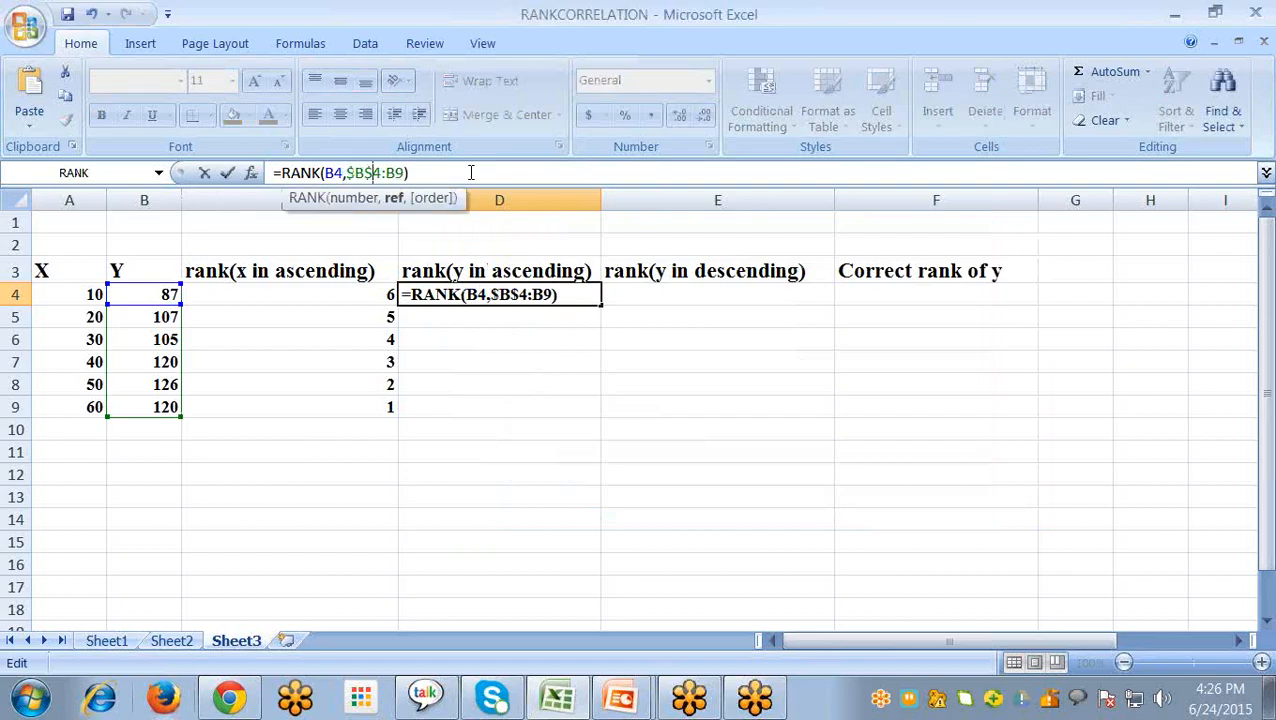
text($B)
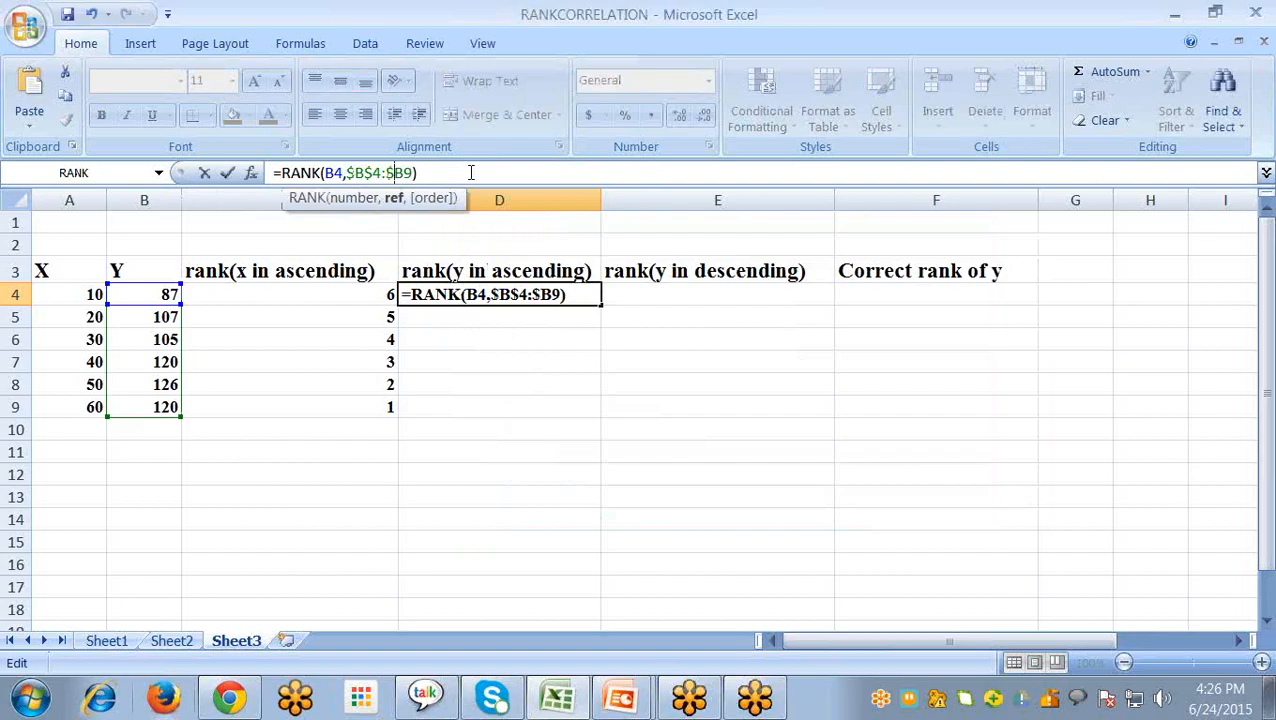
text($)
click(470, 172)
key(Return)
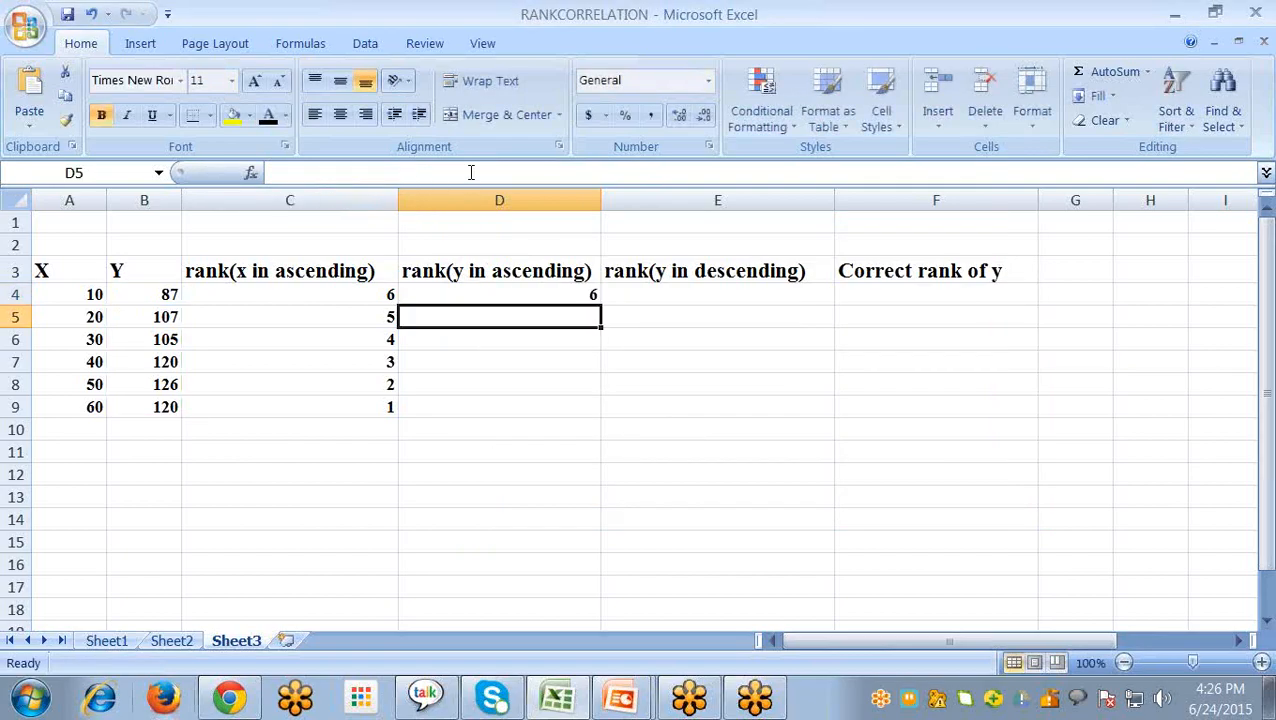
click(577, 297)
drag(600, 302, 604, 414)
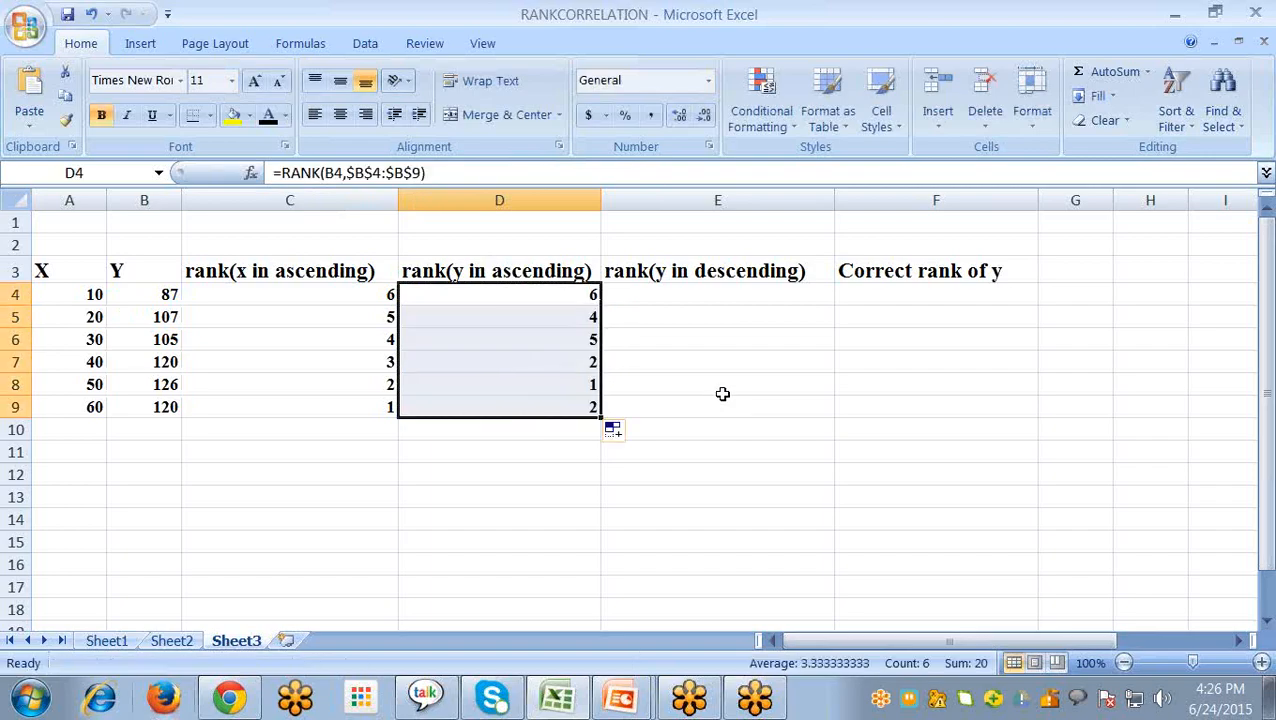
- Compare the ranks in D7 and D9 that belong to the repeated Y values
click(582, 364)
click(586, 408)
click(578, 369)
click(566, 406)
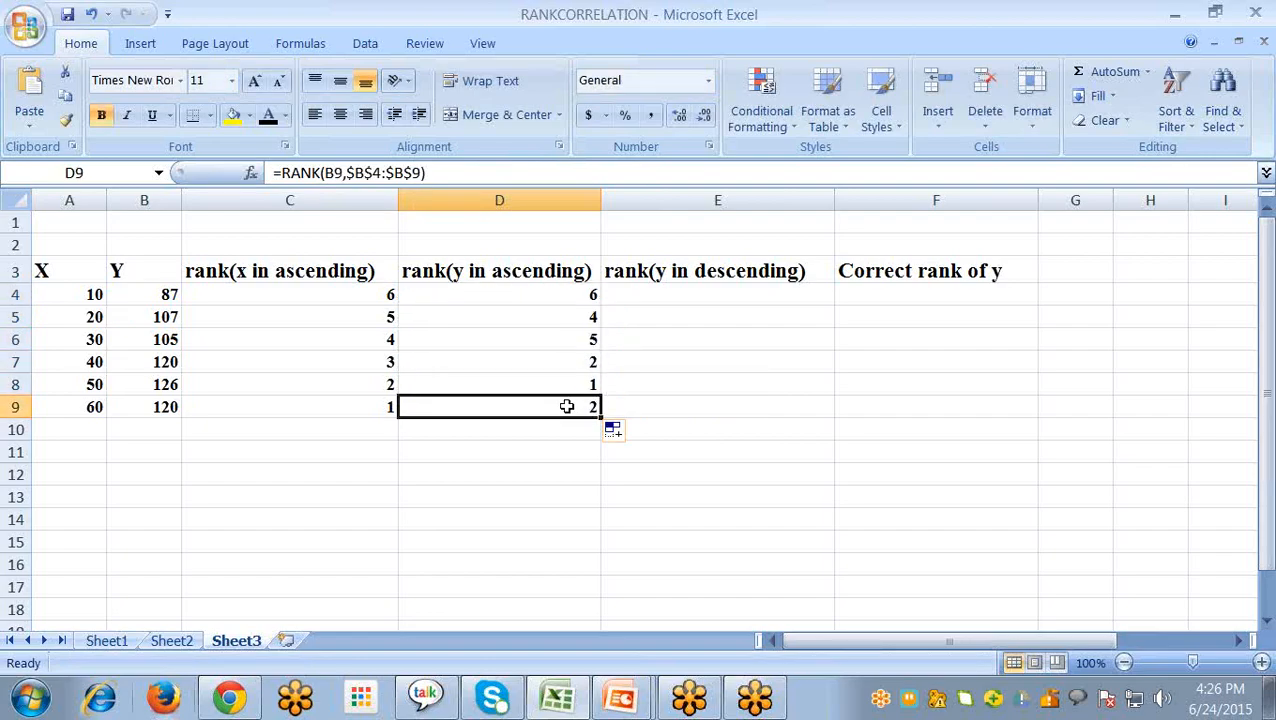
- Insert a RANK function in E4 with Number B4, Ref B4:B9 and Order 0
click(676, 291)
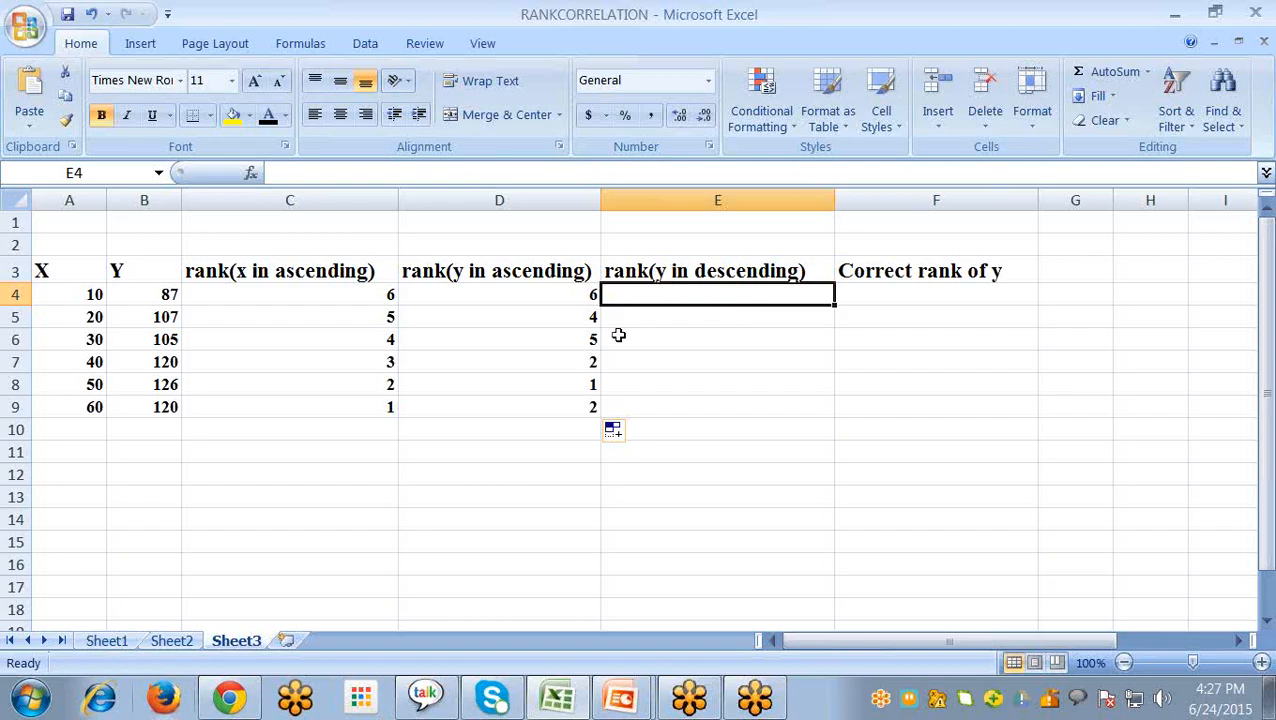
click(250, 173)
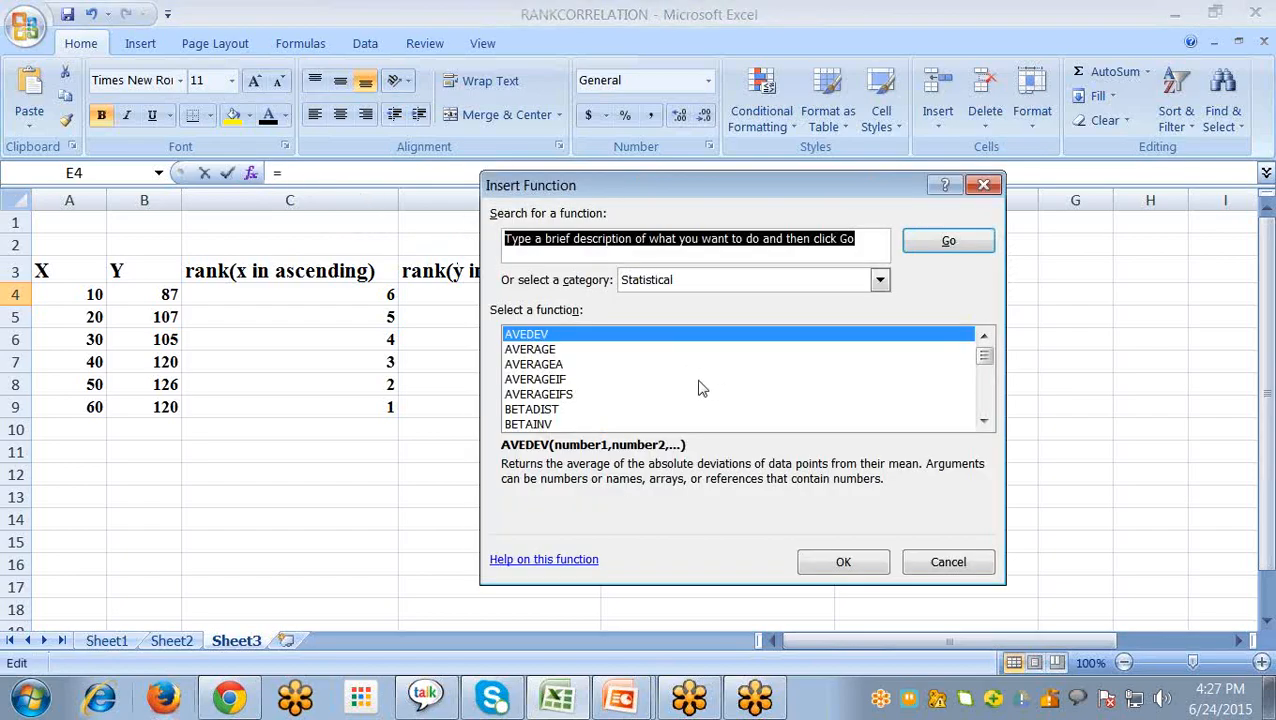
click(588, 380)
key(r)
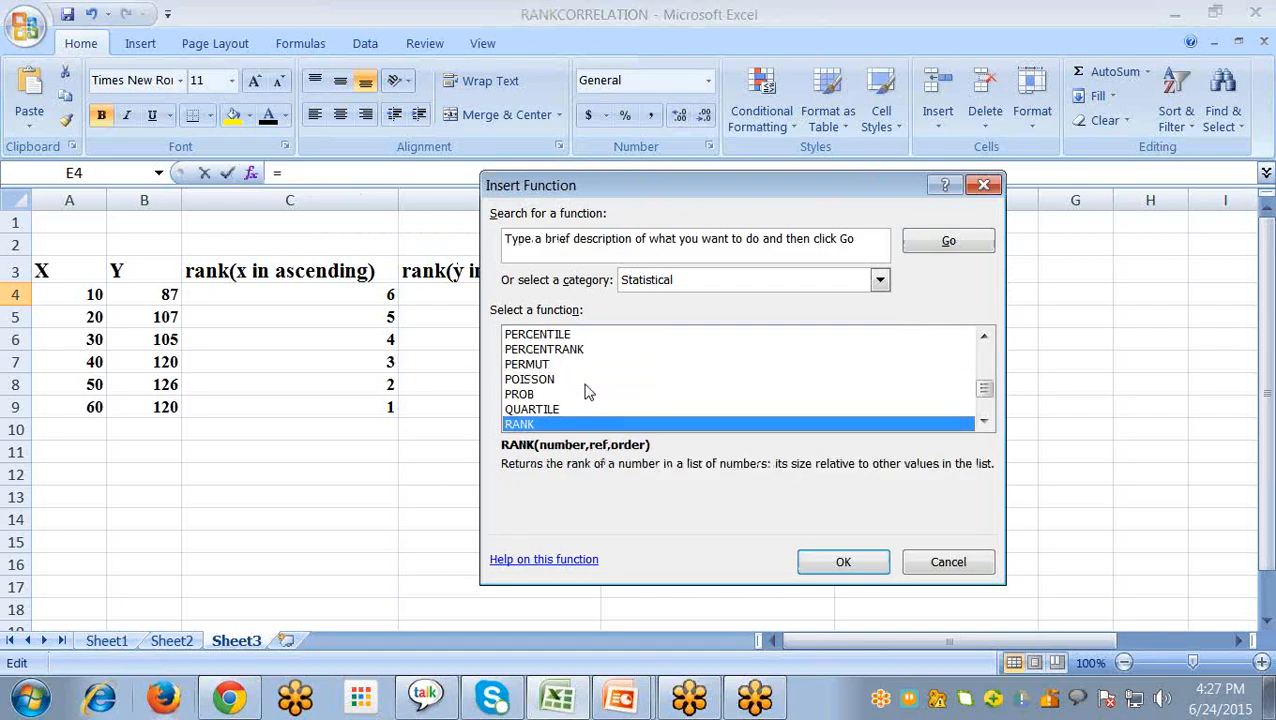
click(843, 561)
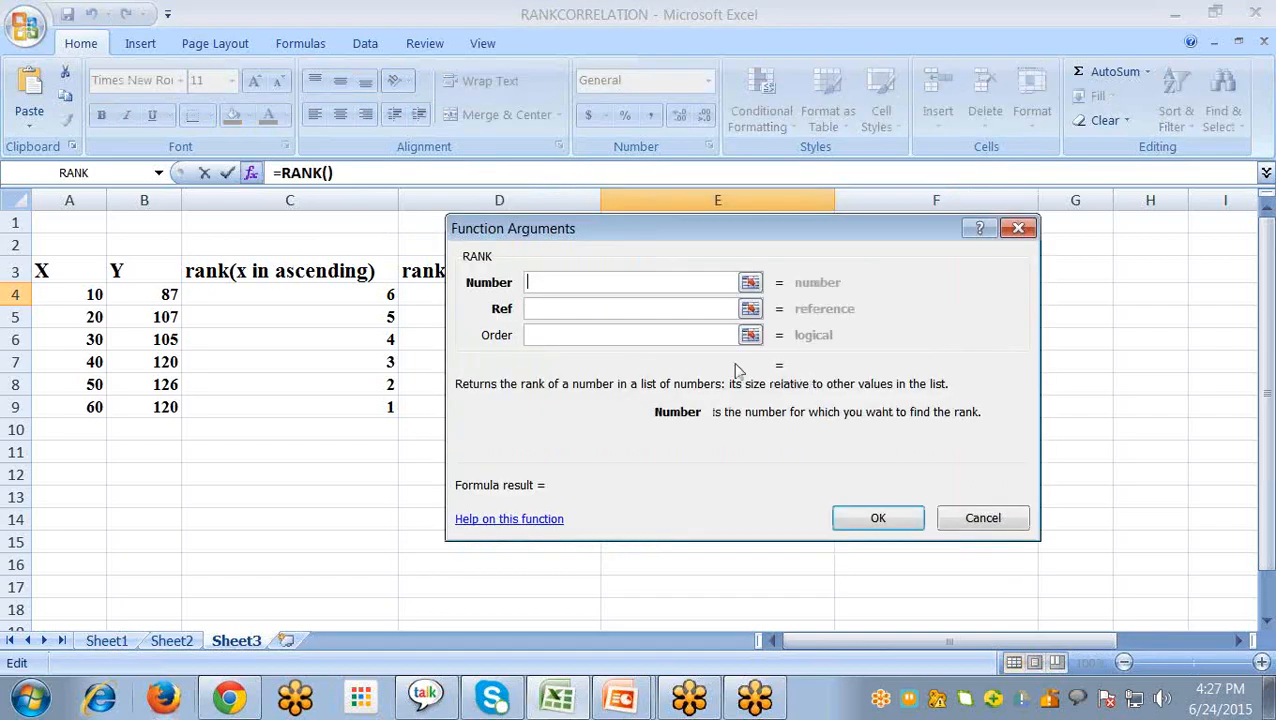
click(166, 294)
click(558, 312)
click(172, 294)
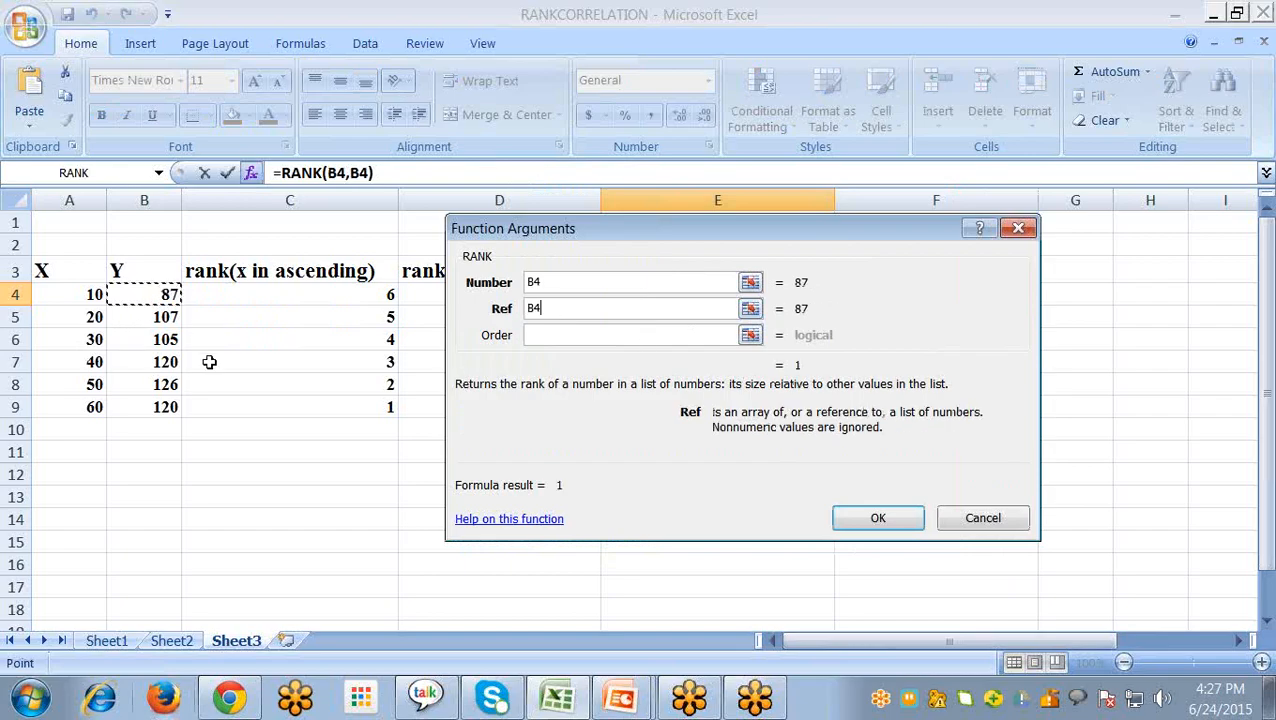
shift+click(157, 407)
click(583, 337)
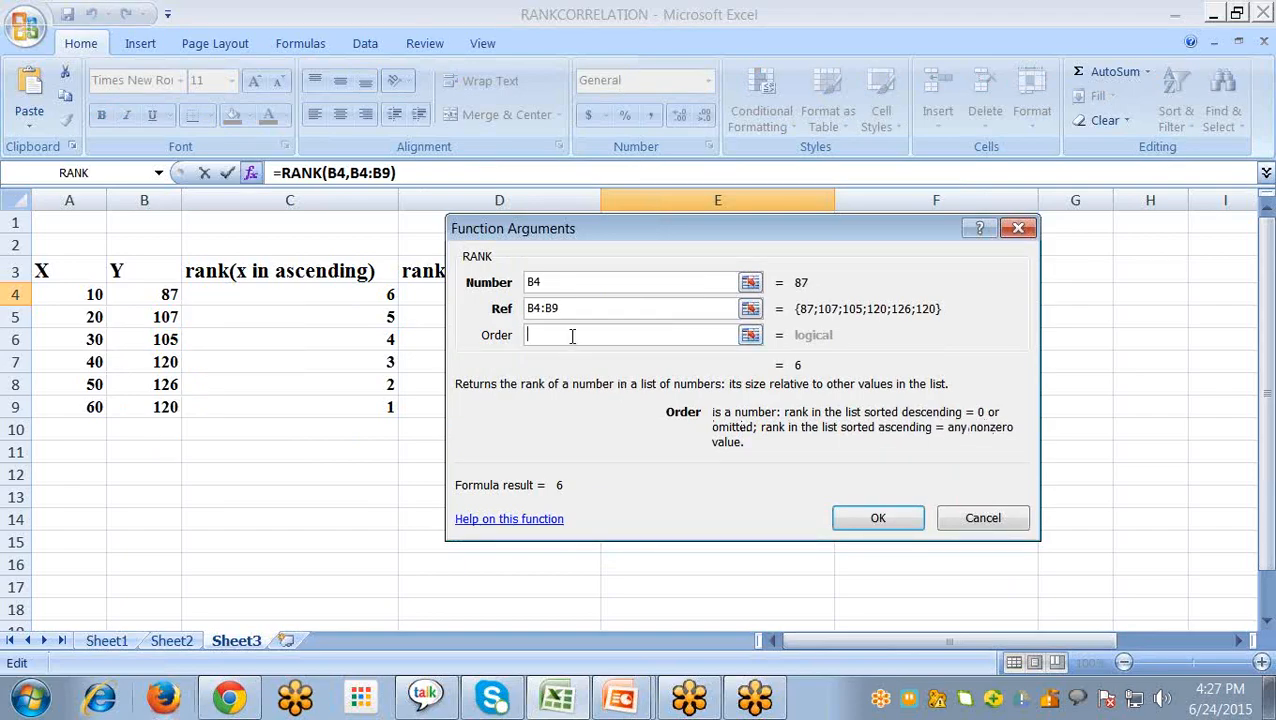
text(0)
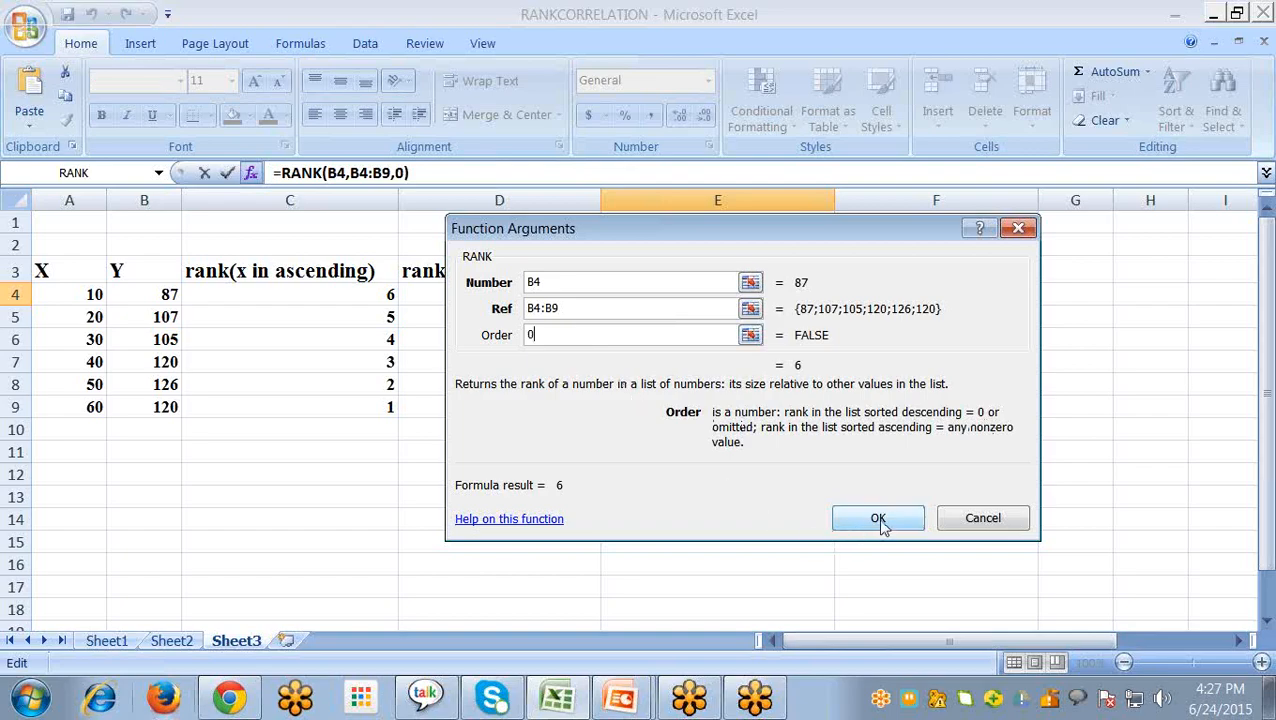
click(880, 520)
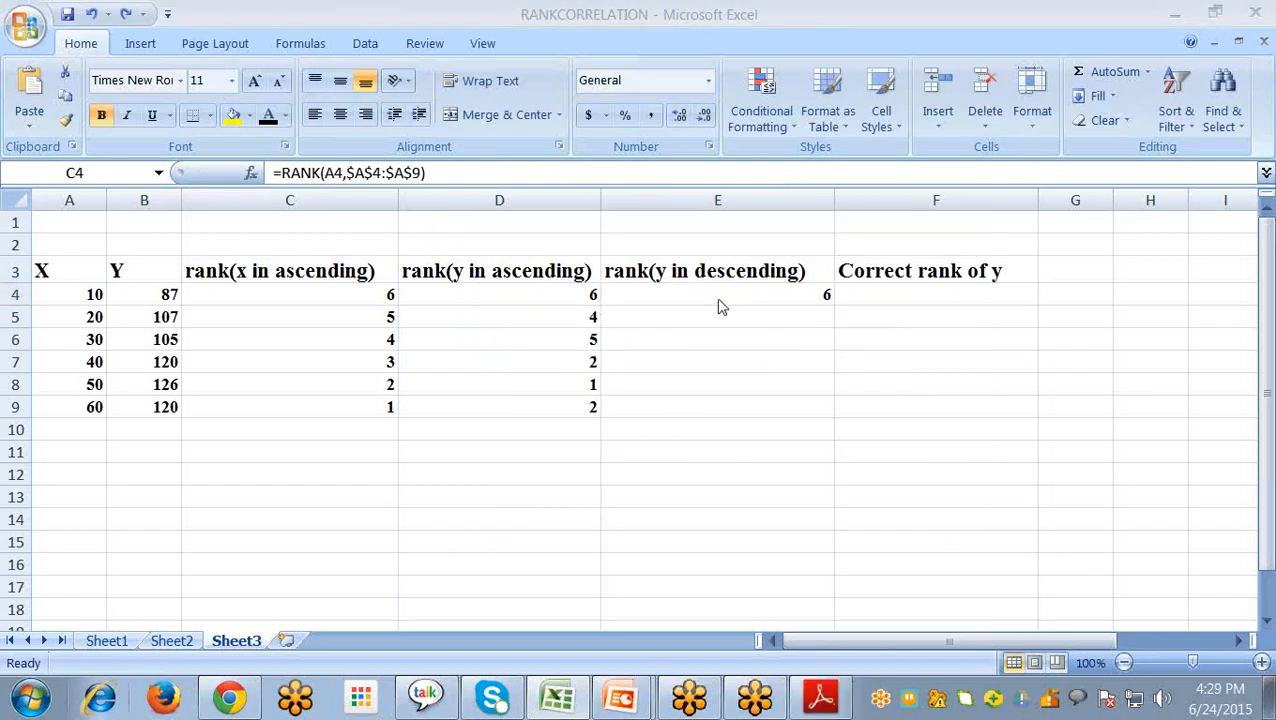
- Set the Order argument of C4's RANK function to 1 and fill the formula down to C9
click(340, 295)
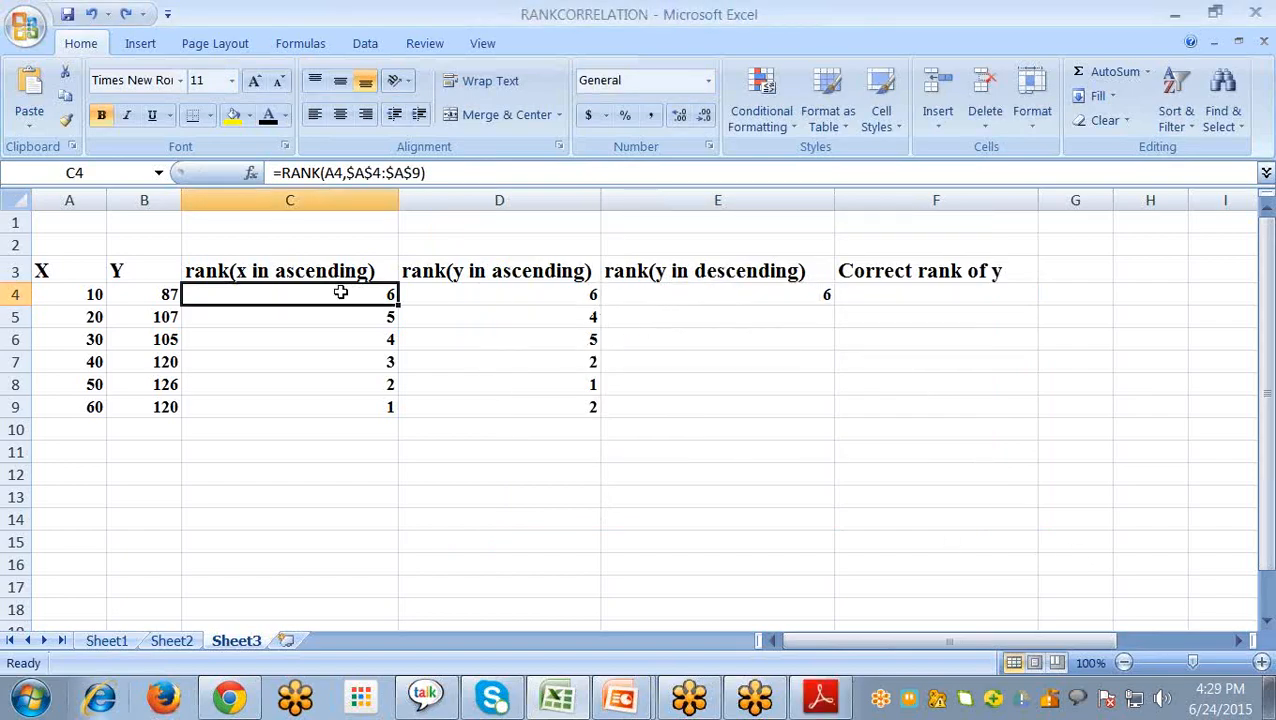
click(251, 174)
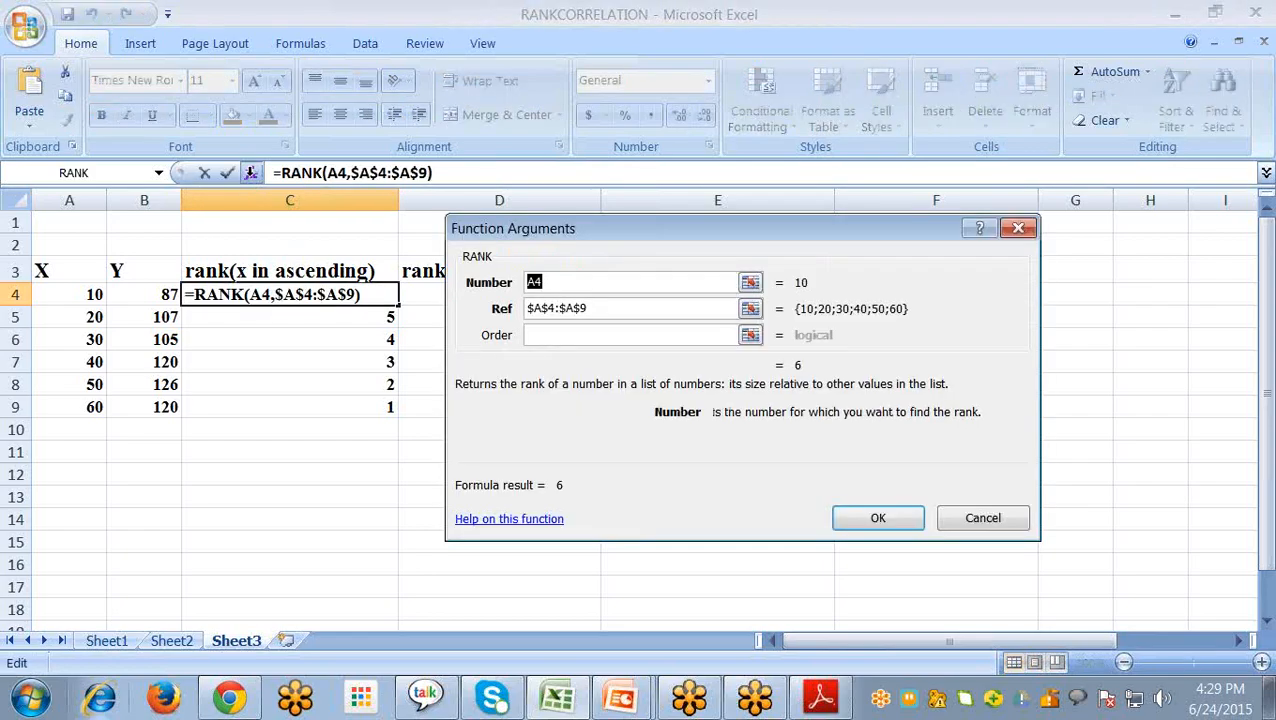
click(557, 337)
text(1)
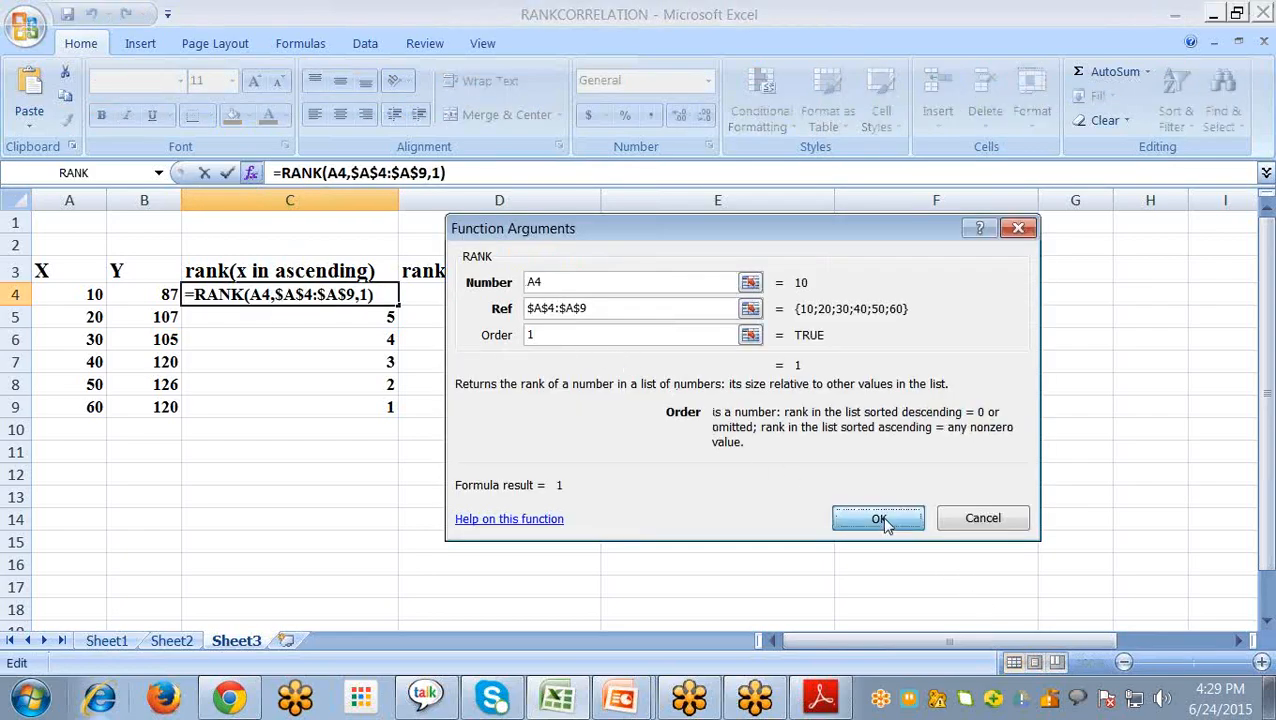
click(884, 520)
drag(397, 305, 378, 410)
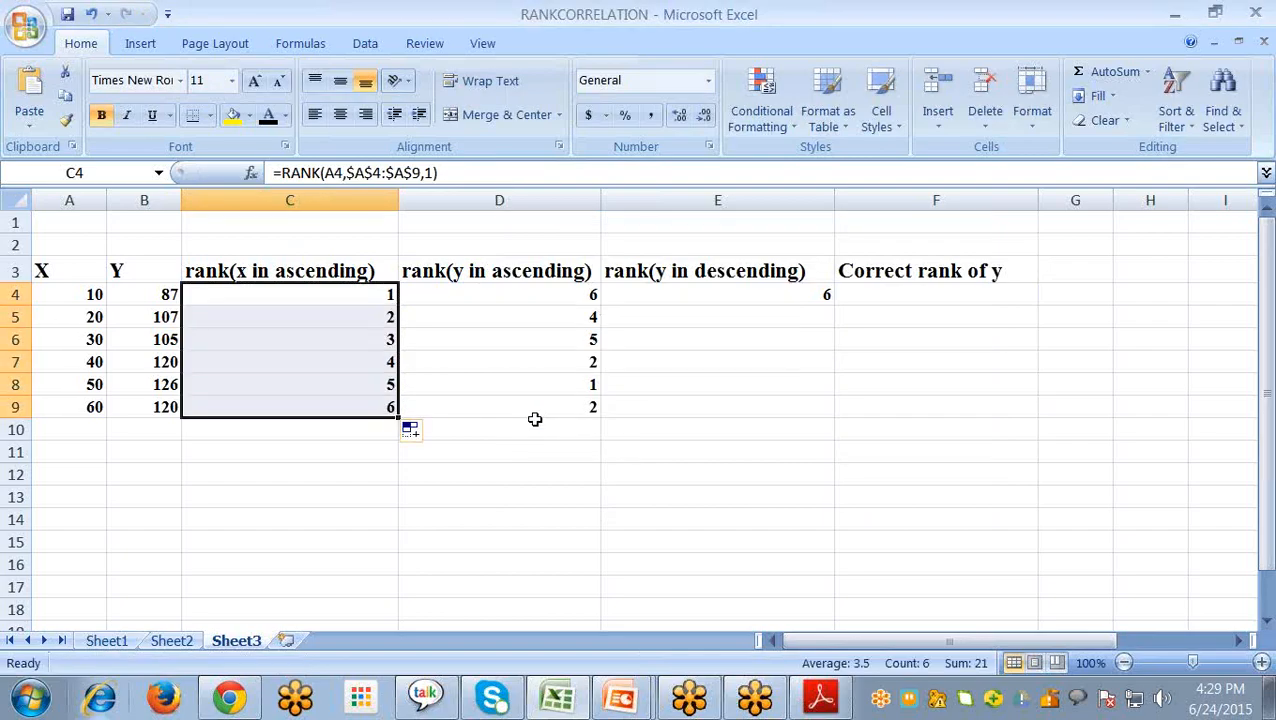
- Set the Order argument of D4's RANK function to 1 and fill the formula down to D9
click(555, 292)
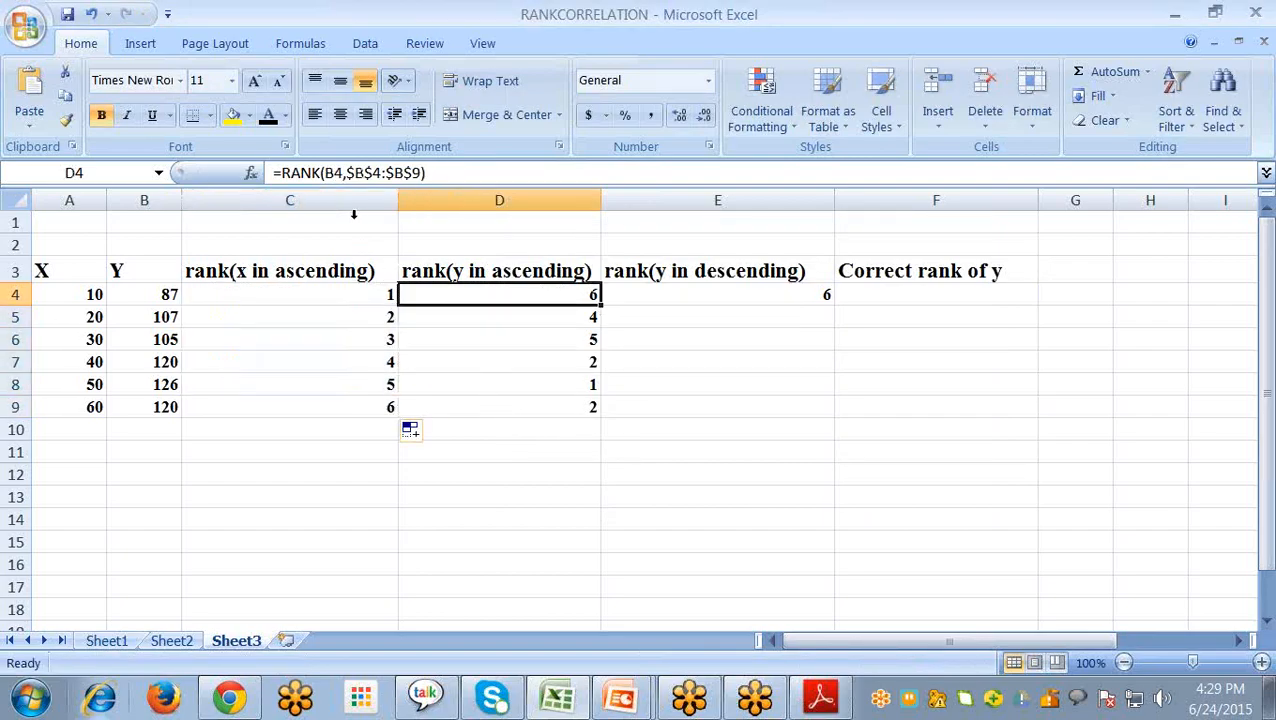
click(251, 173)
click(611, 339)
text(1)
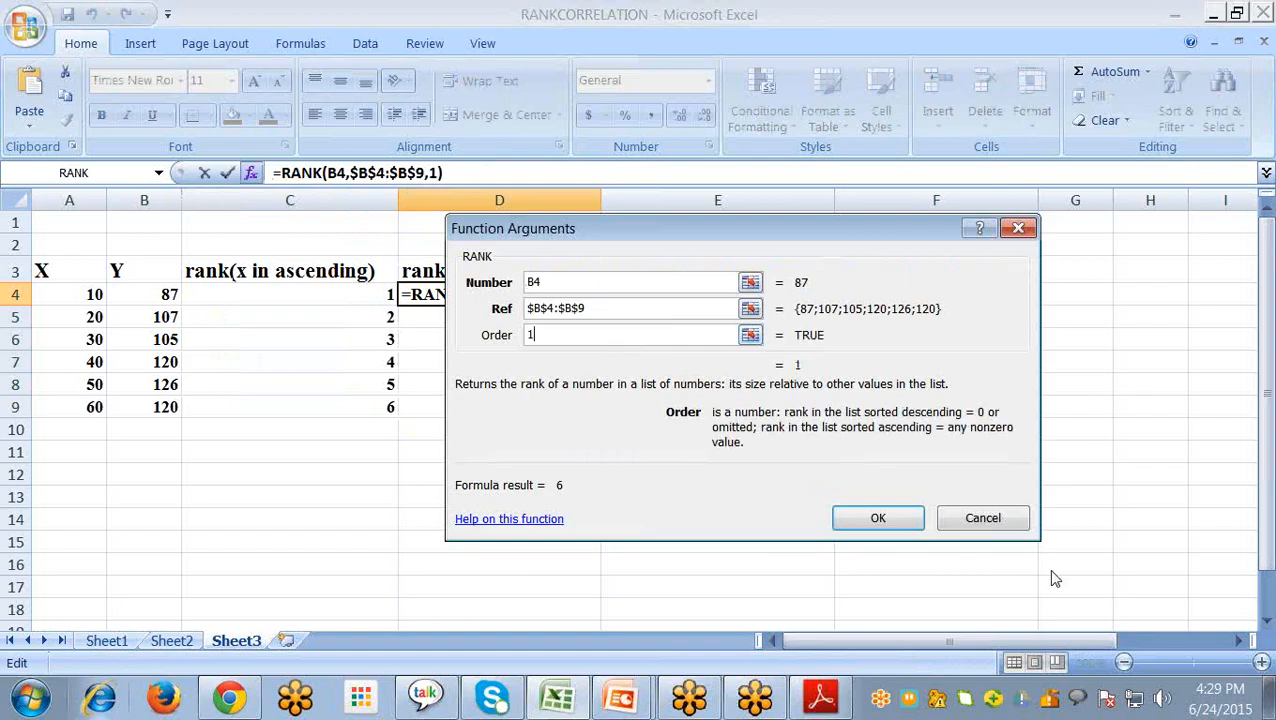
click(878, 518)
drag(600, 305, 600, 414)
- Make the Ref range in E4's RANK formula absolute as $B$4:$B$9, keeping Order 0
click(818, 294)
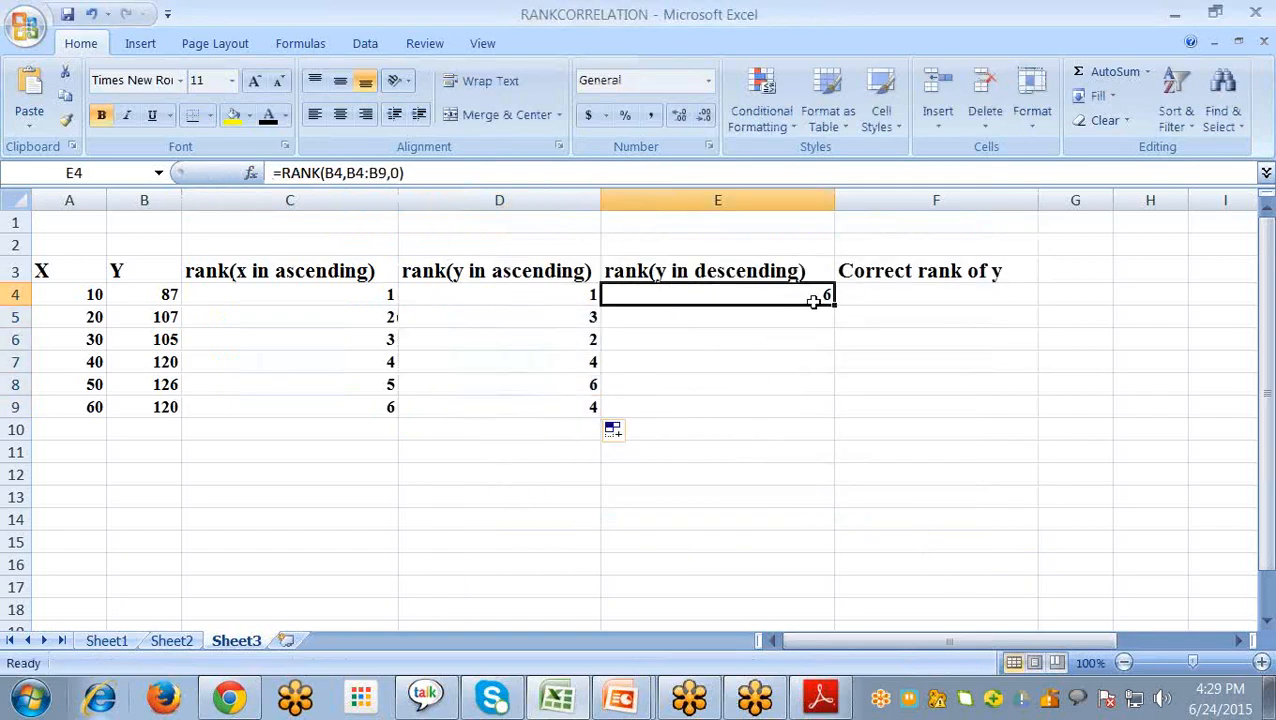
double_click(816, 294)
click(382, 201)
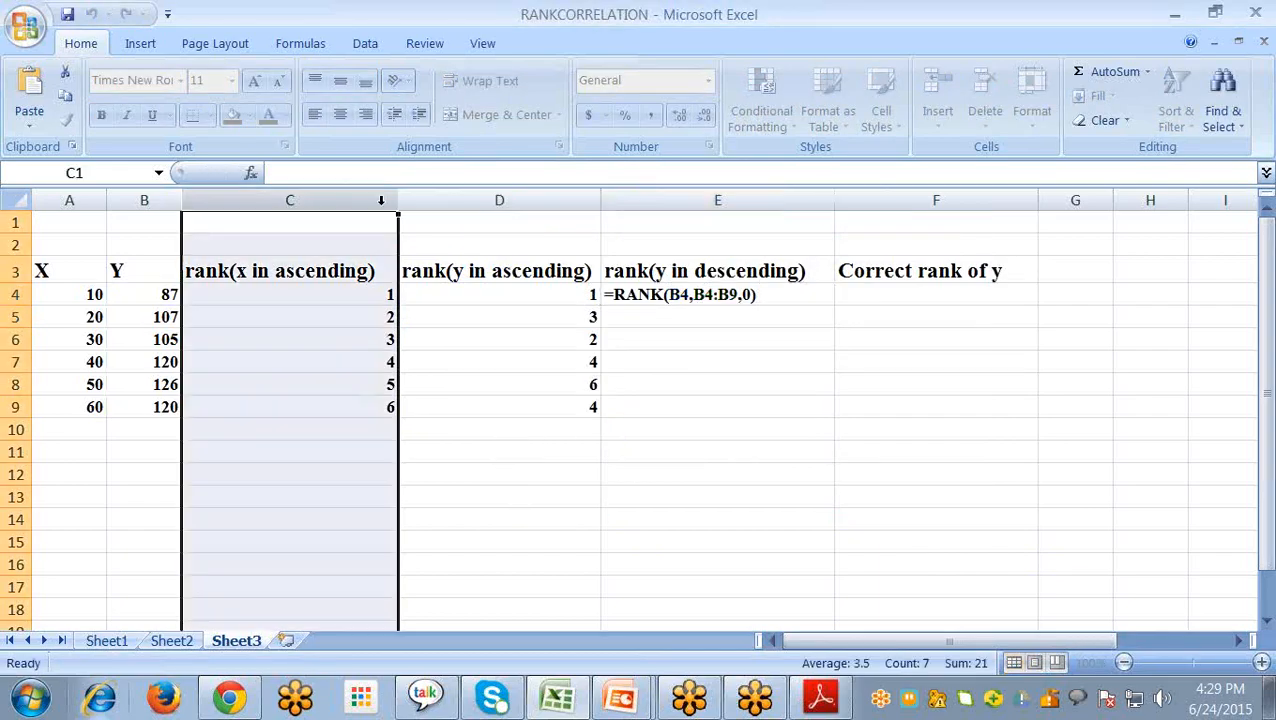
click(678, 293)
double_click(680, 291)
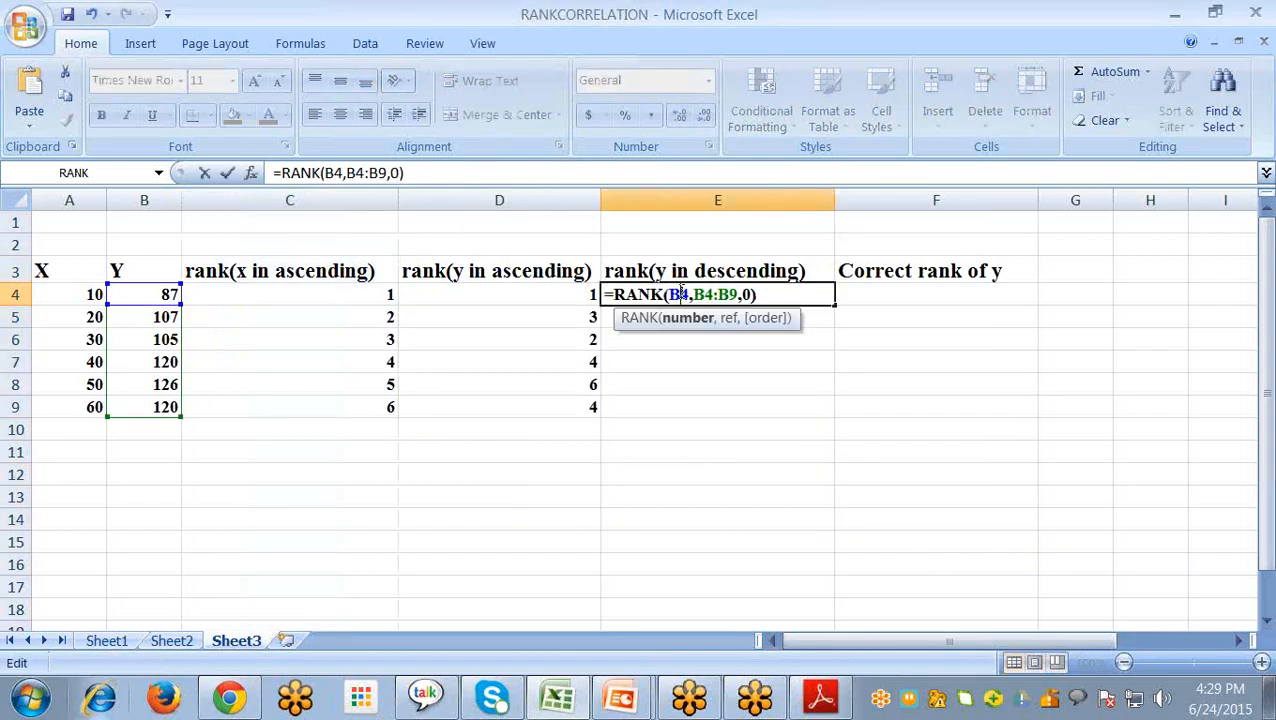
click(348, 172)
text($)
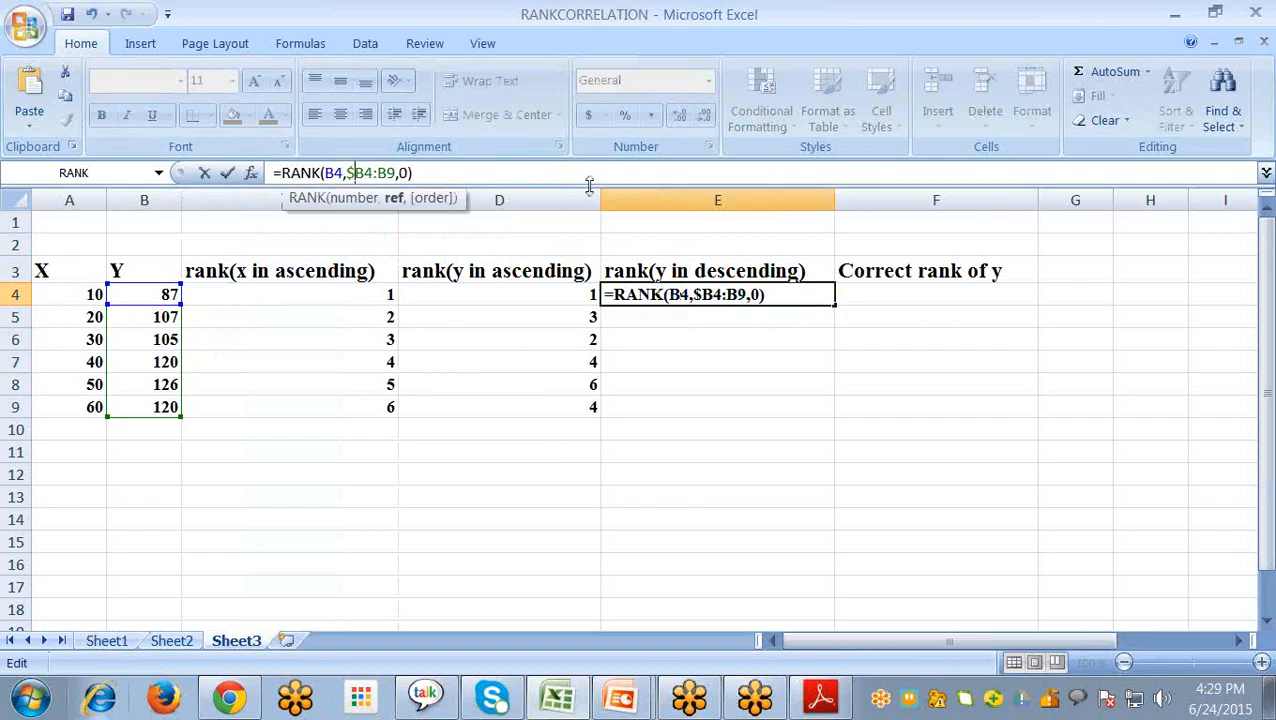
key(Right)
text($)
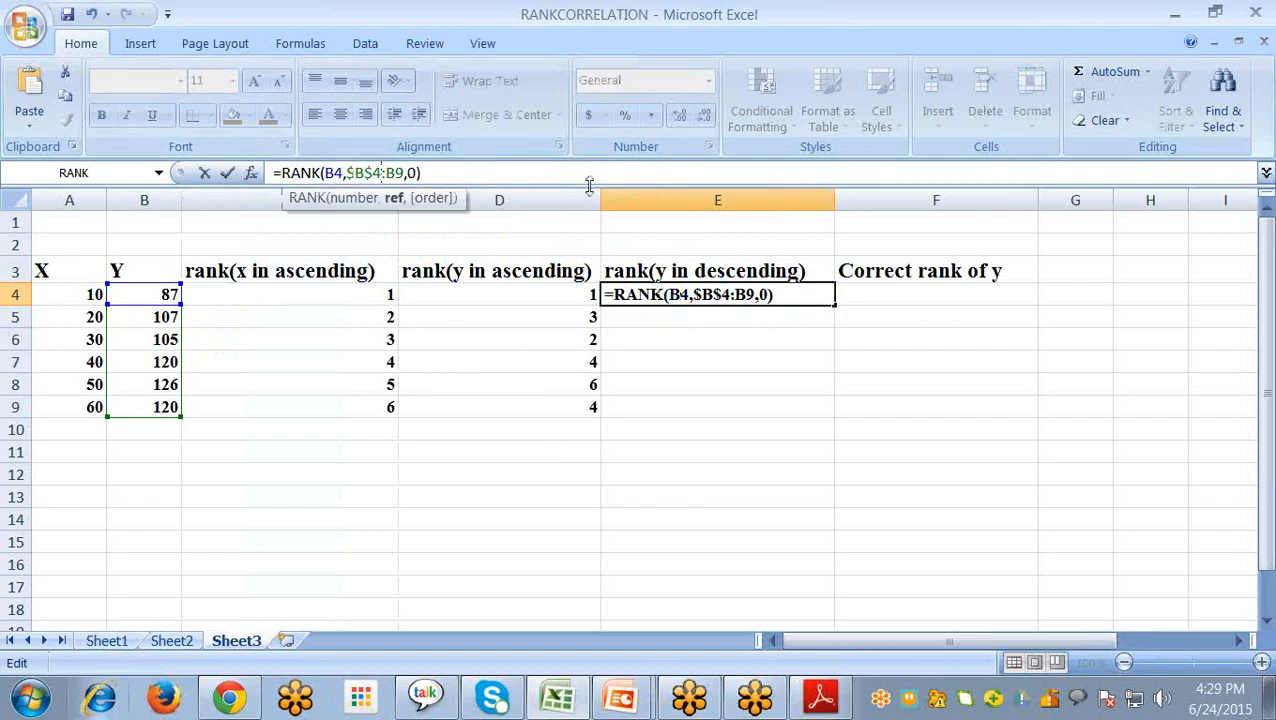
key(Right)
key(Right)
text($B$)
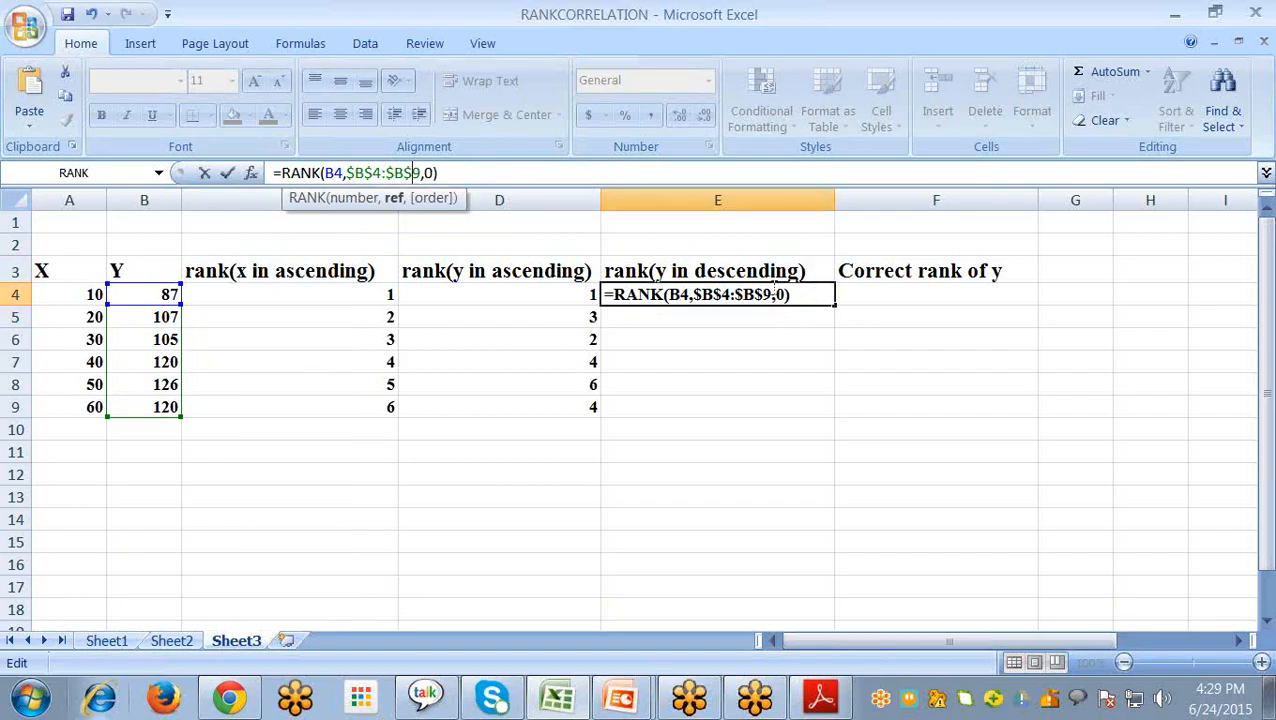
key(Return)
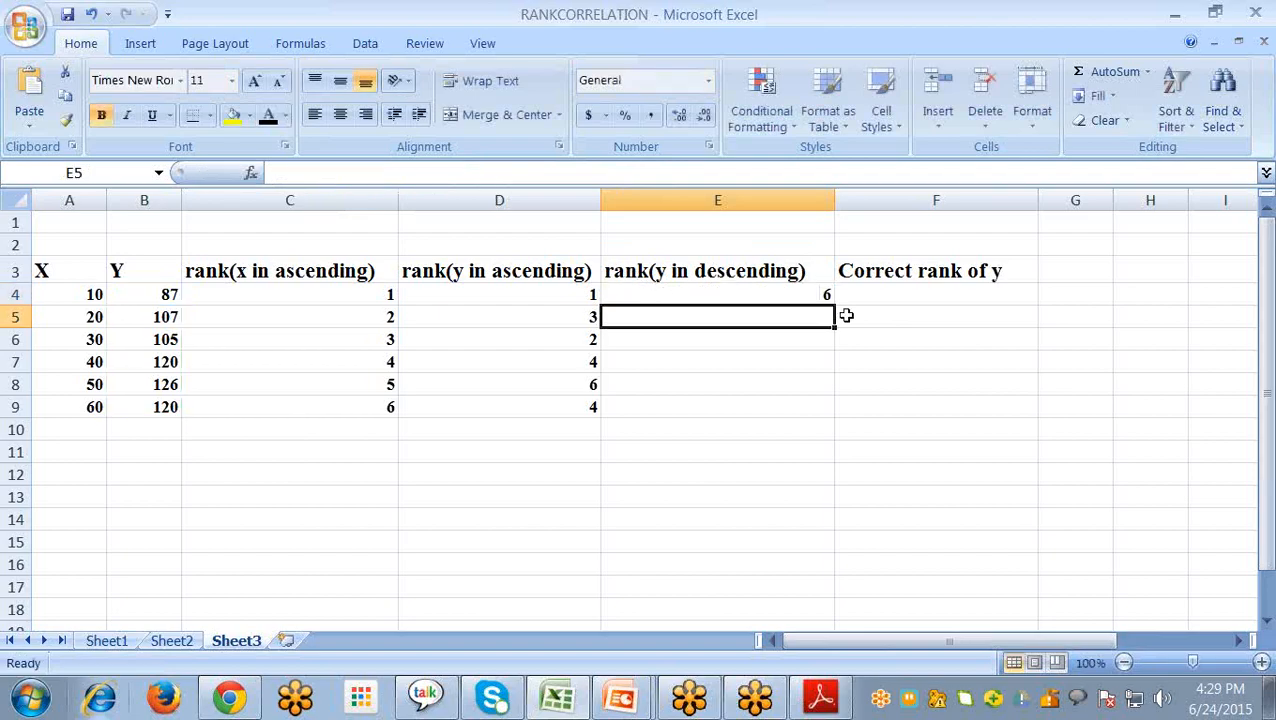
- Fill the descending Y rank formula from E4 down to E9
click(826, 295)
drag(831, 300, 823, 414)
click(899, 382)
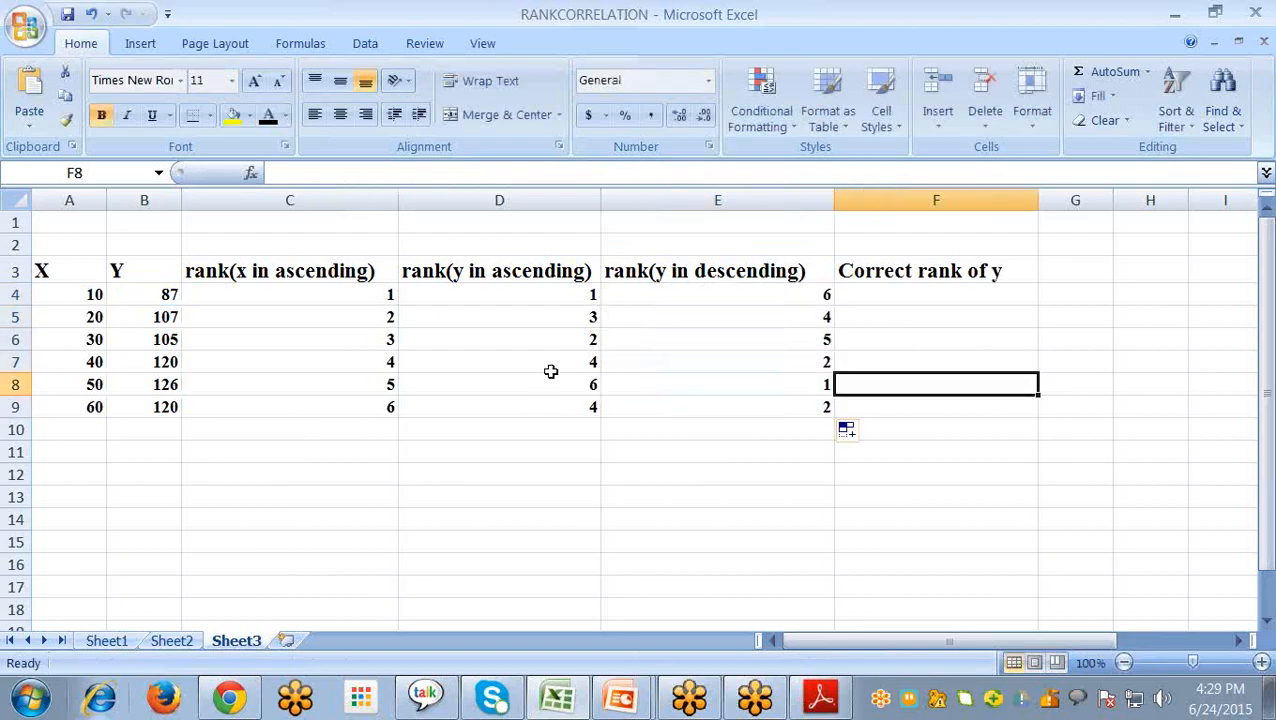
- Compare the ascending ranks in D7 and D9 and the descending ranks in E7 and E9 for the repeated Y values
click(558, 365)
click(565, 407)
click(561, 368)
click(561, 407)
click(813, 358)
click(820, 425)
click(815, 363)
click(800, 404)
click(803, 368)
click(802, 401)
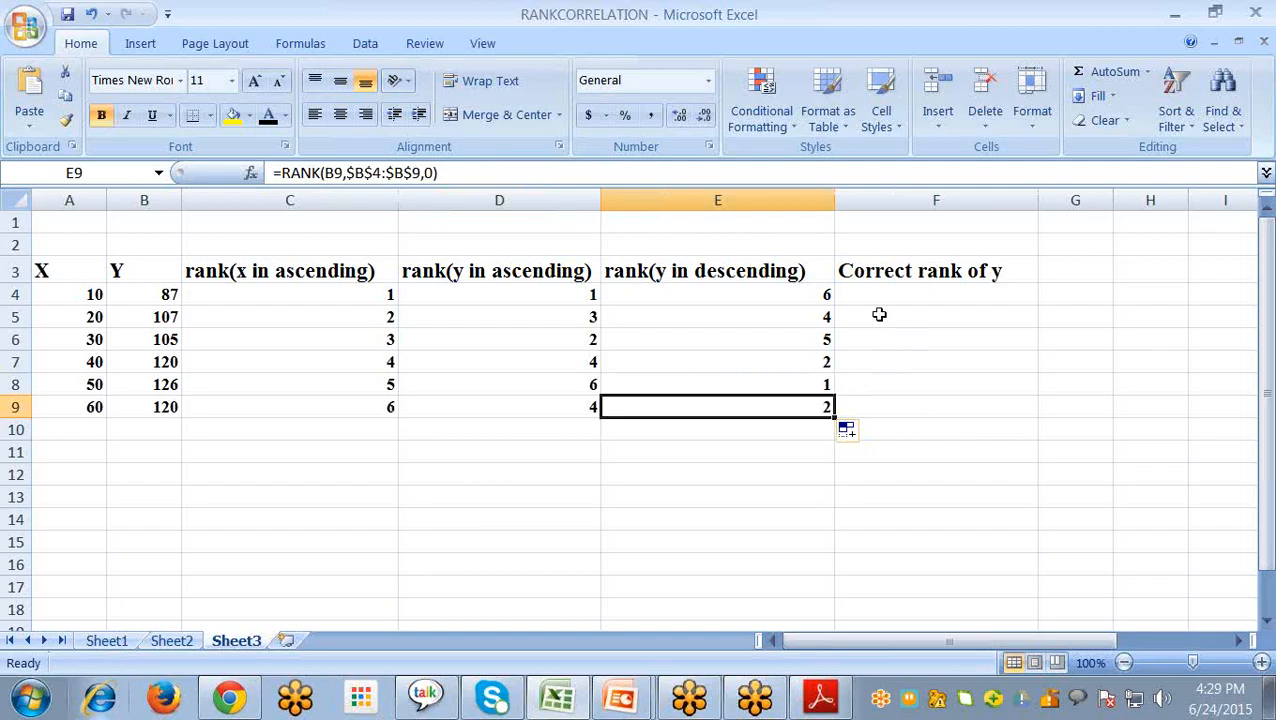
- Try to enter the formula =D4-E4+count(B4:B9)+1) in F4 for the correct rank of y
click(857, 291)
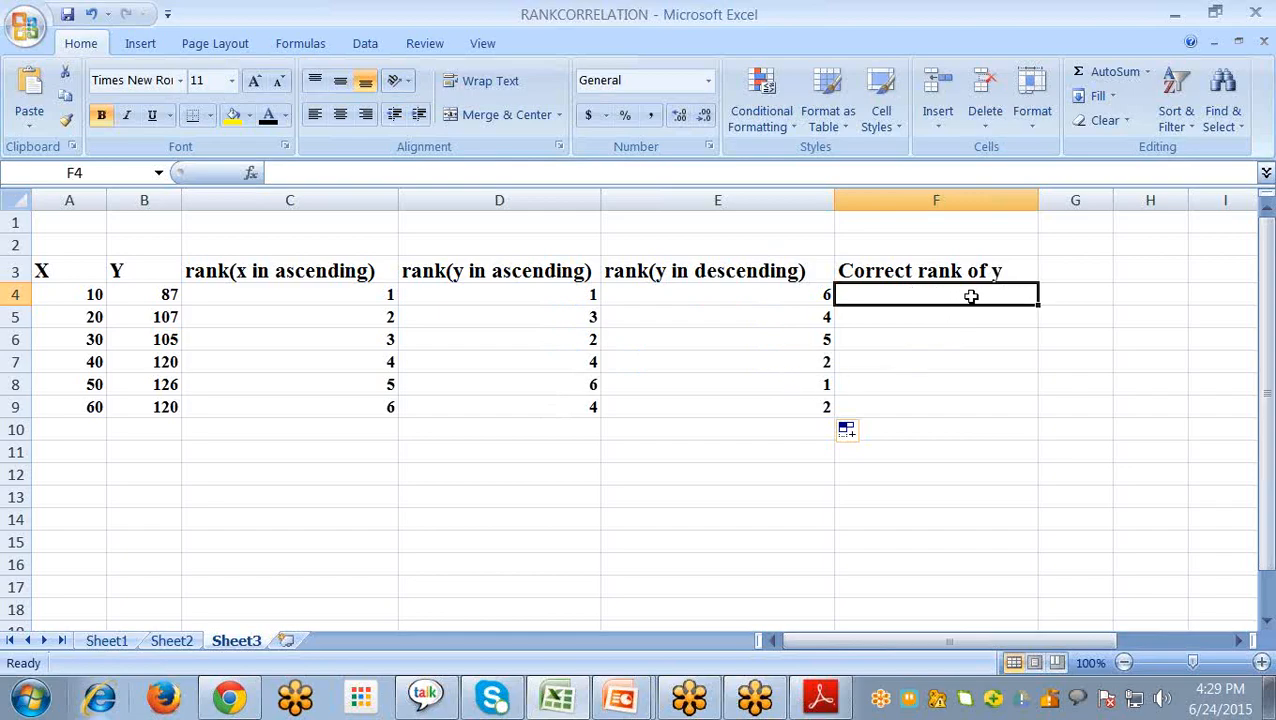
text(=)
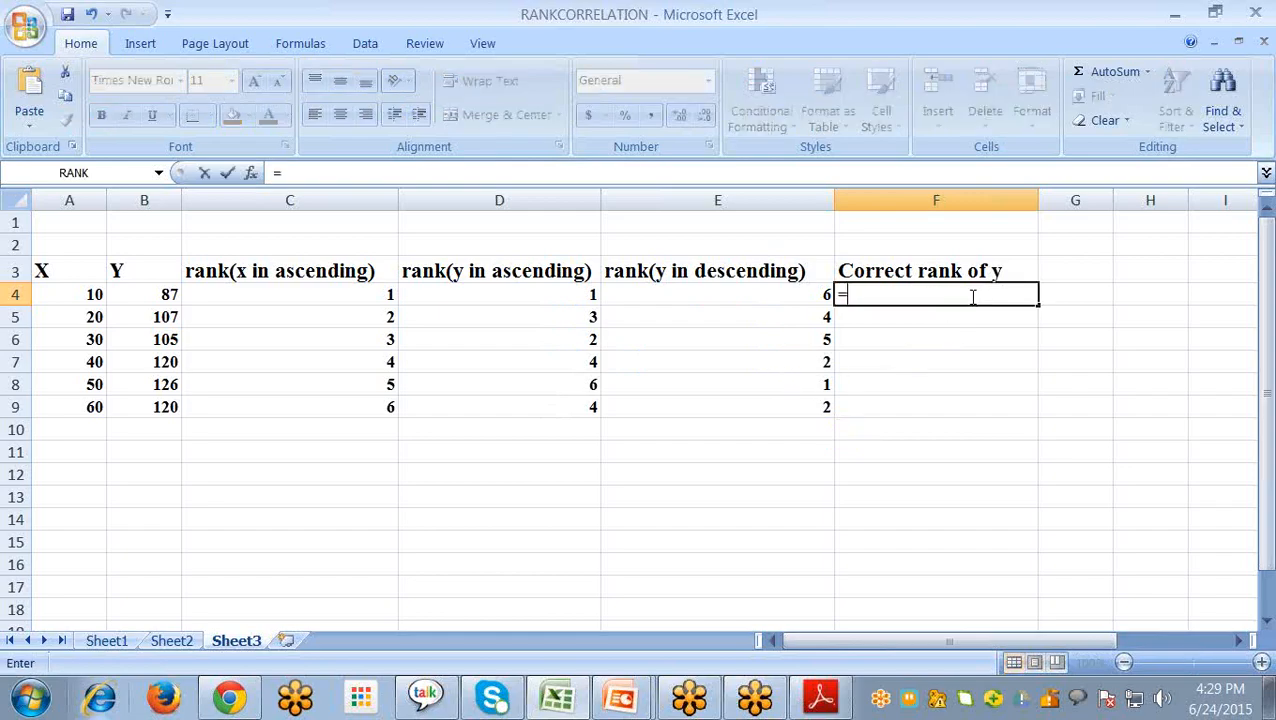
click(488, 295)
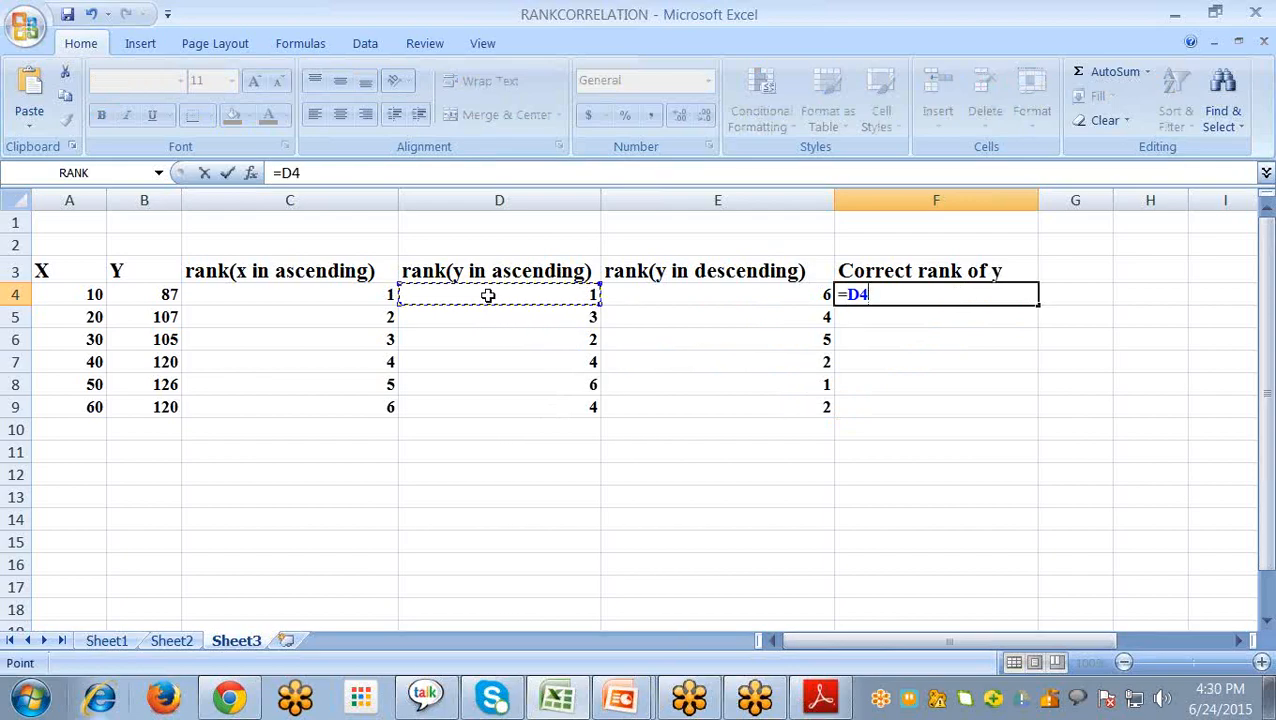
text(-)
click(695, 292)
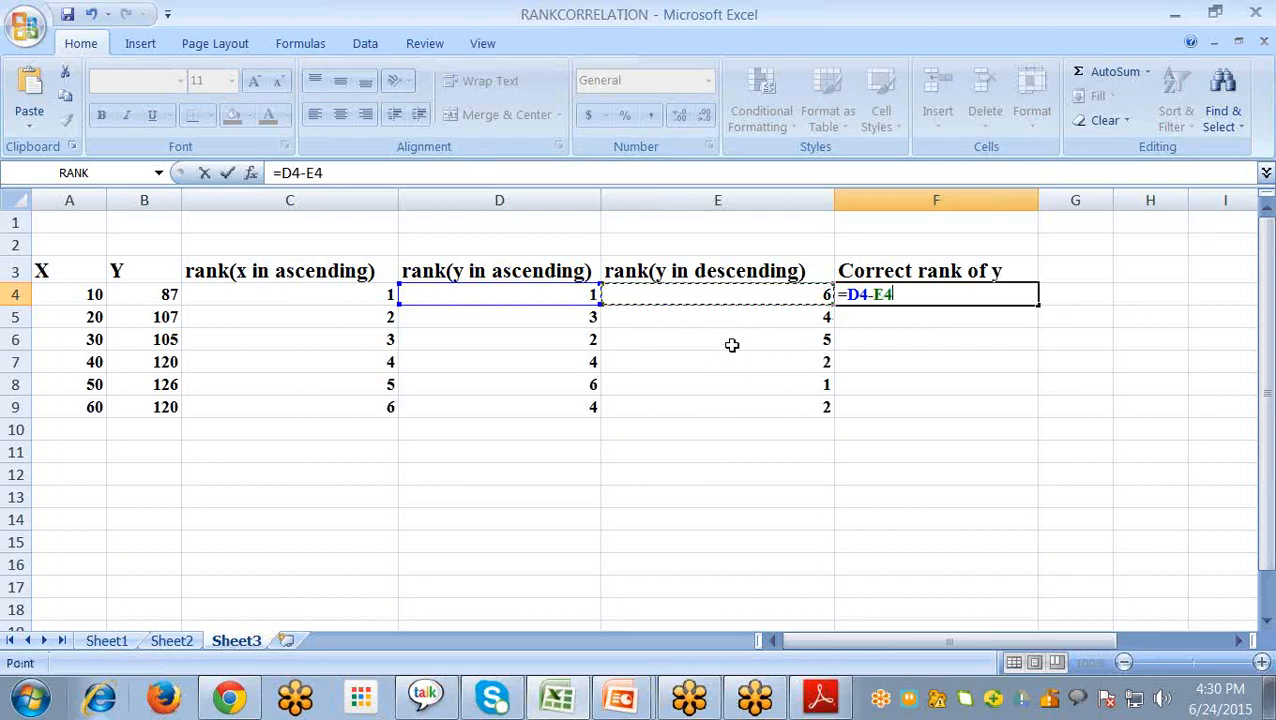
text(+count()
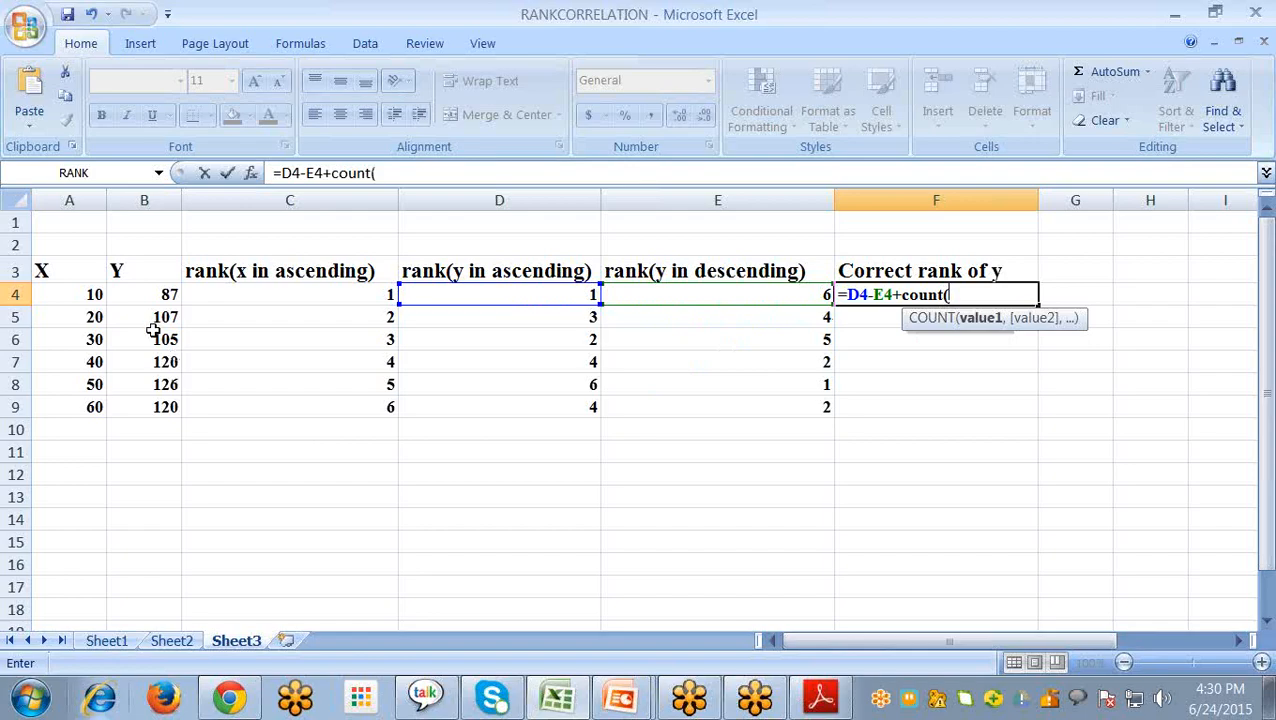
click(141, 291)
drag(135, 413, 136, 413)
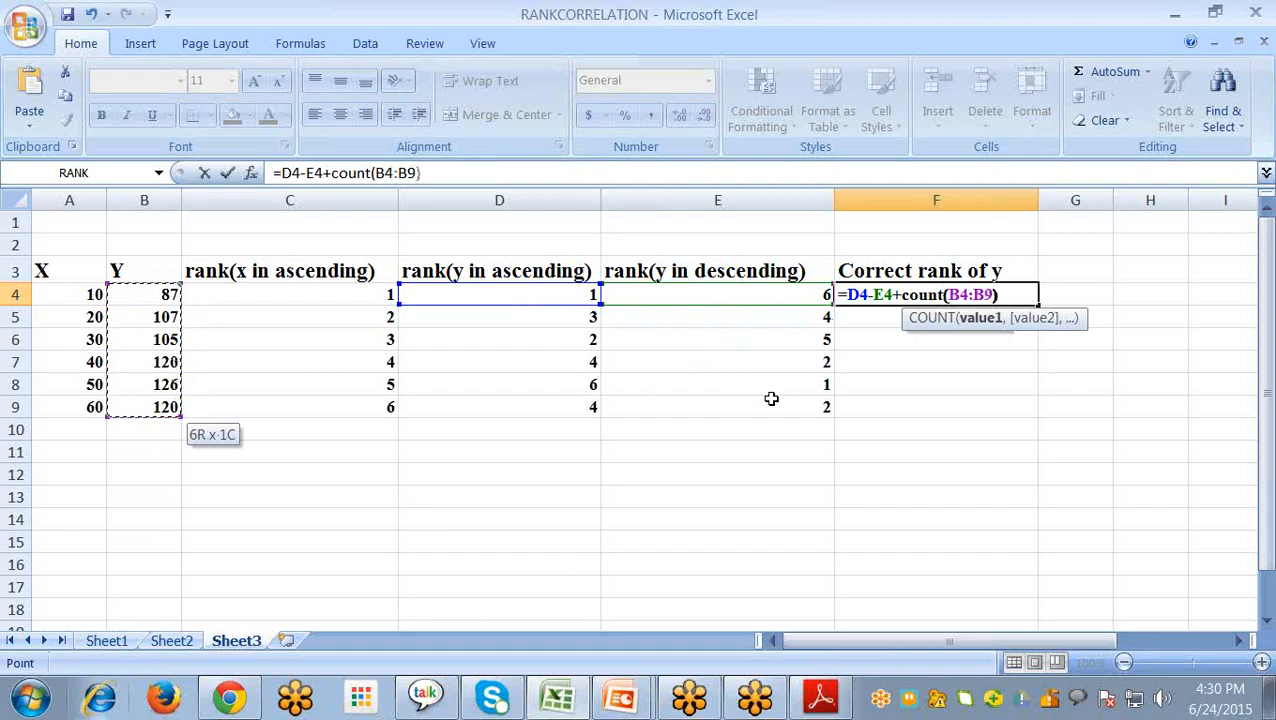
text())
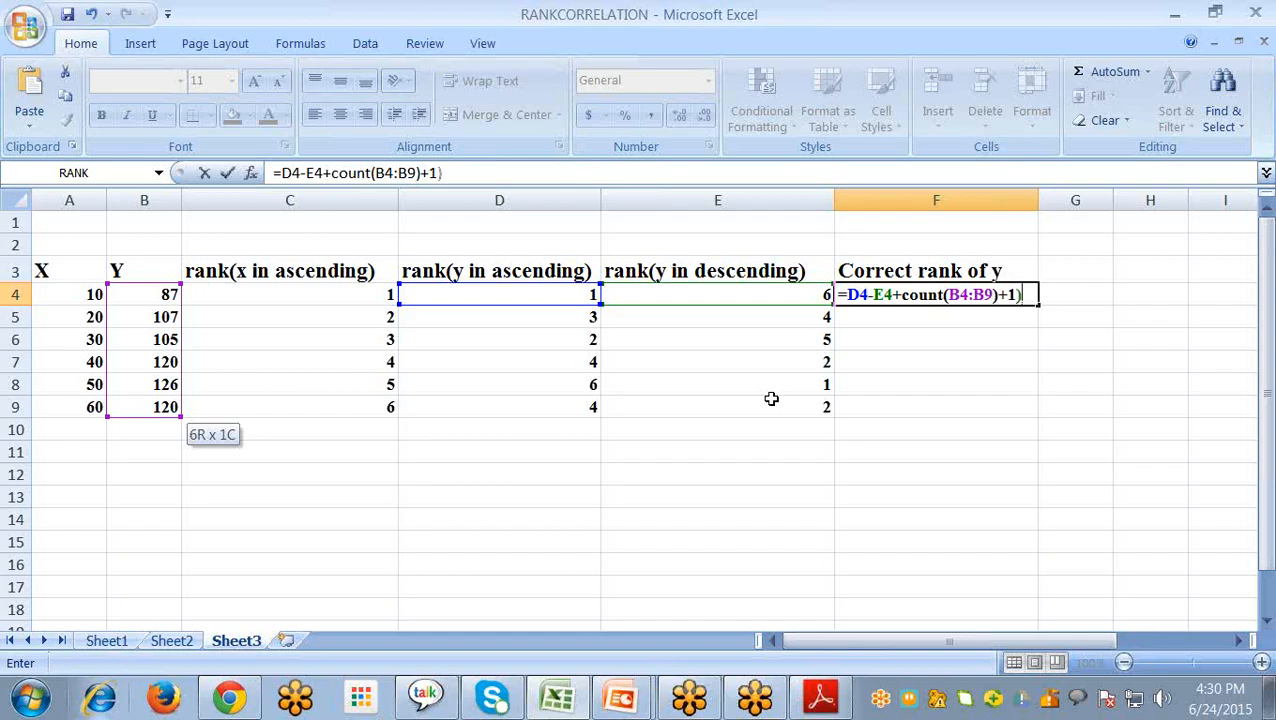
key(Return)
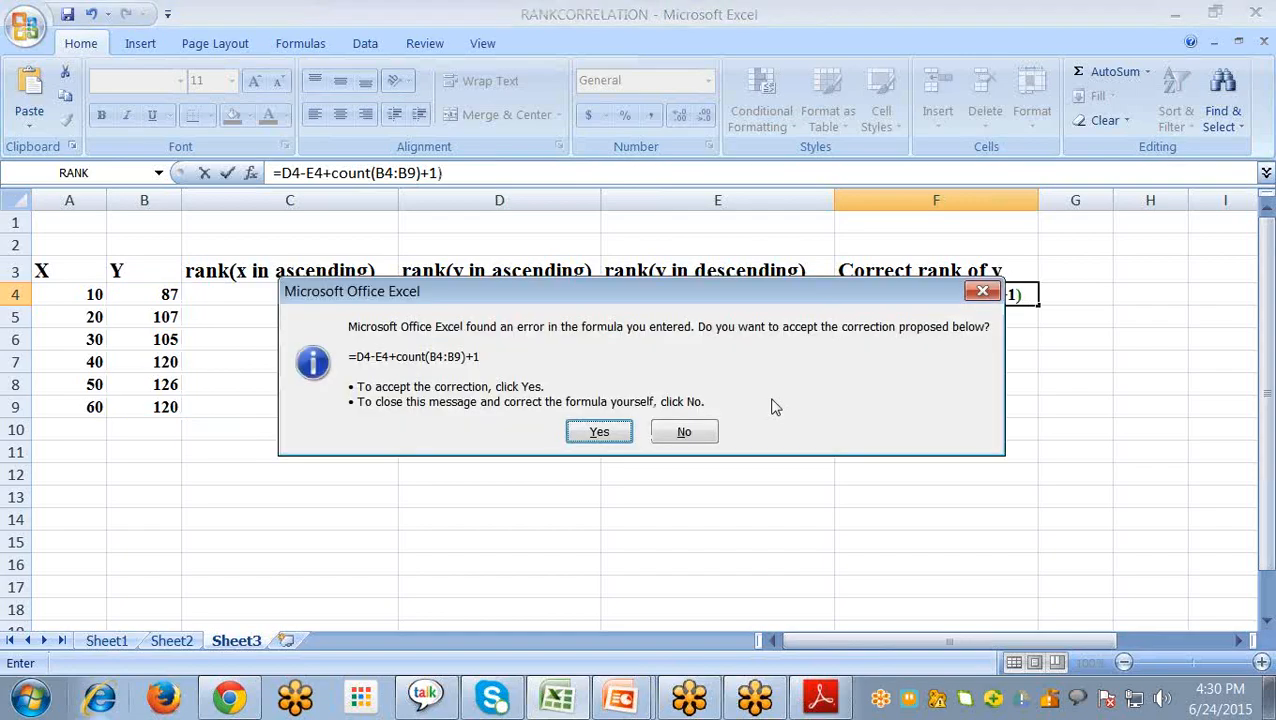
click(991, 292)
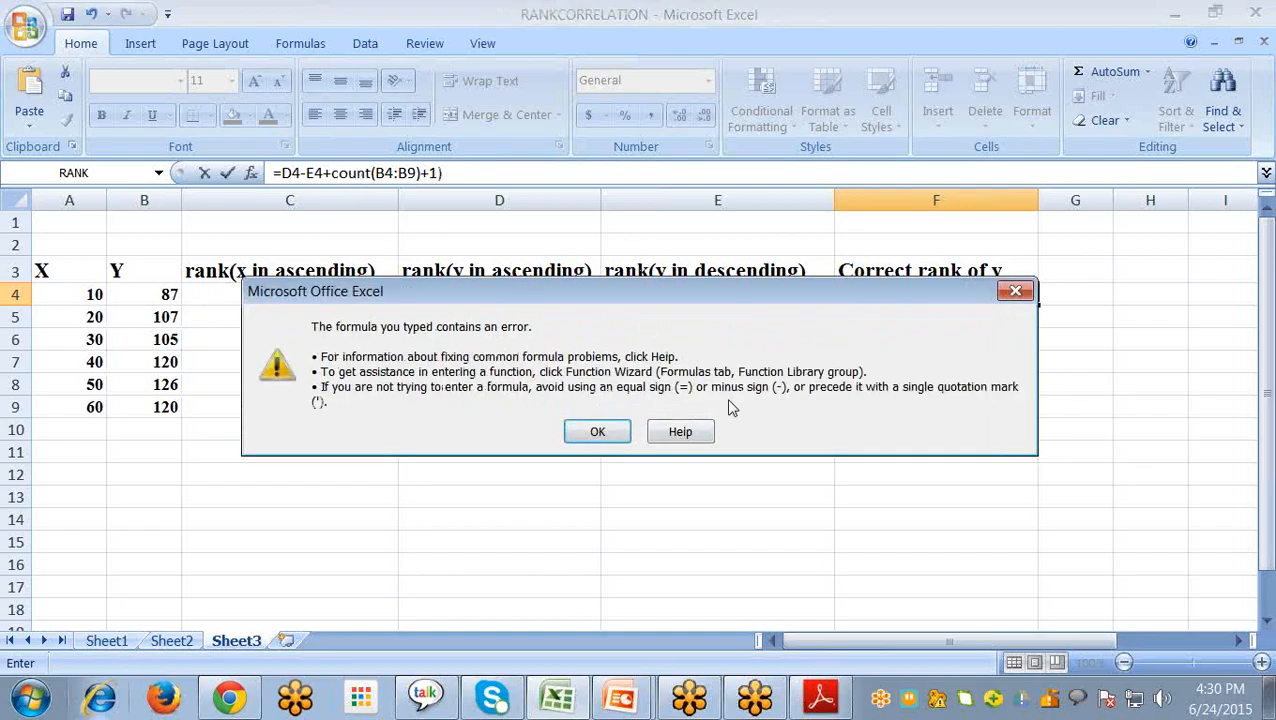
click(1013, 292)
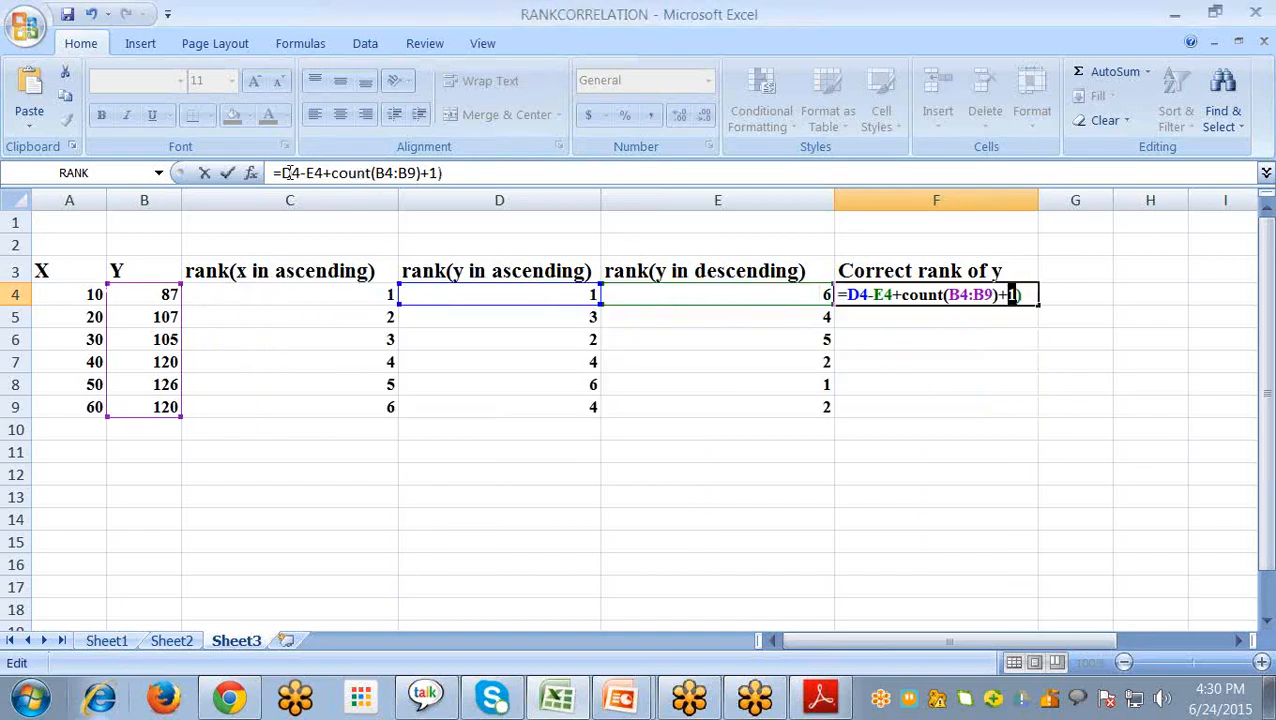
- Add the missing opening parenthesis and divide by 2, so that F4 holds =(D4-E4+COUNT(B4:B9)+1)/2
click(284, 172)
text(()
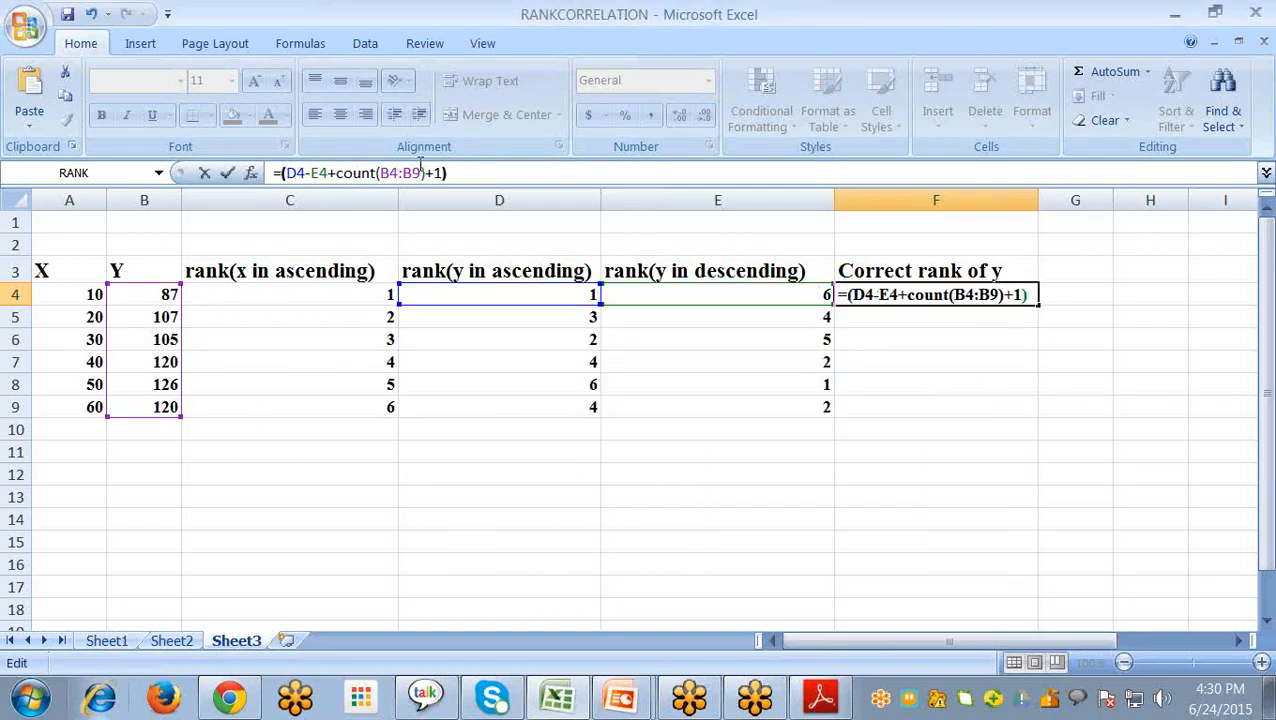
text(/2)
key(Return)
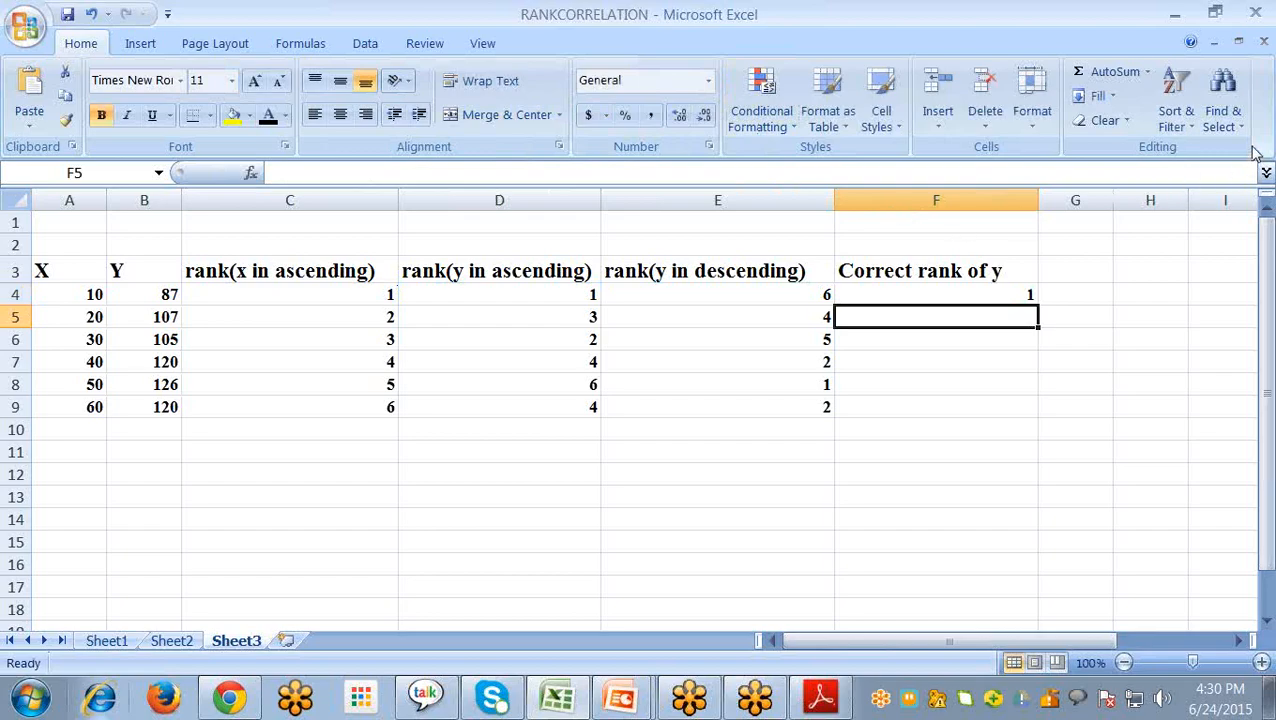
- Make the COUNT range in F4's formula absolute as $B$4:$B$9 and fill the formula down to F9
click(1034, 297)
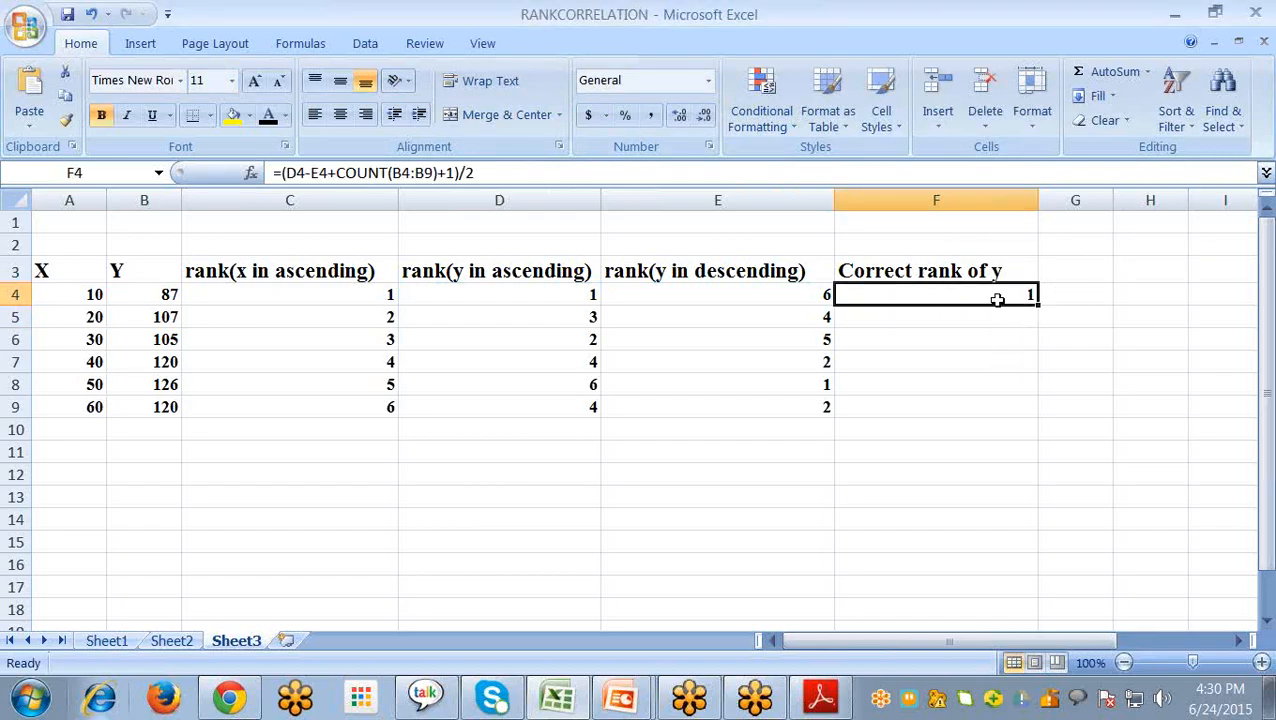
click(352, 176)
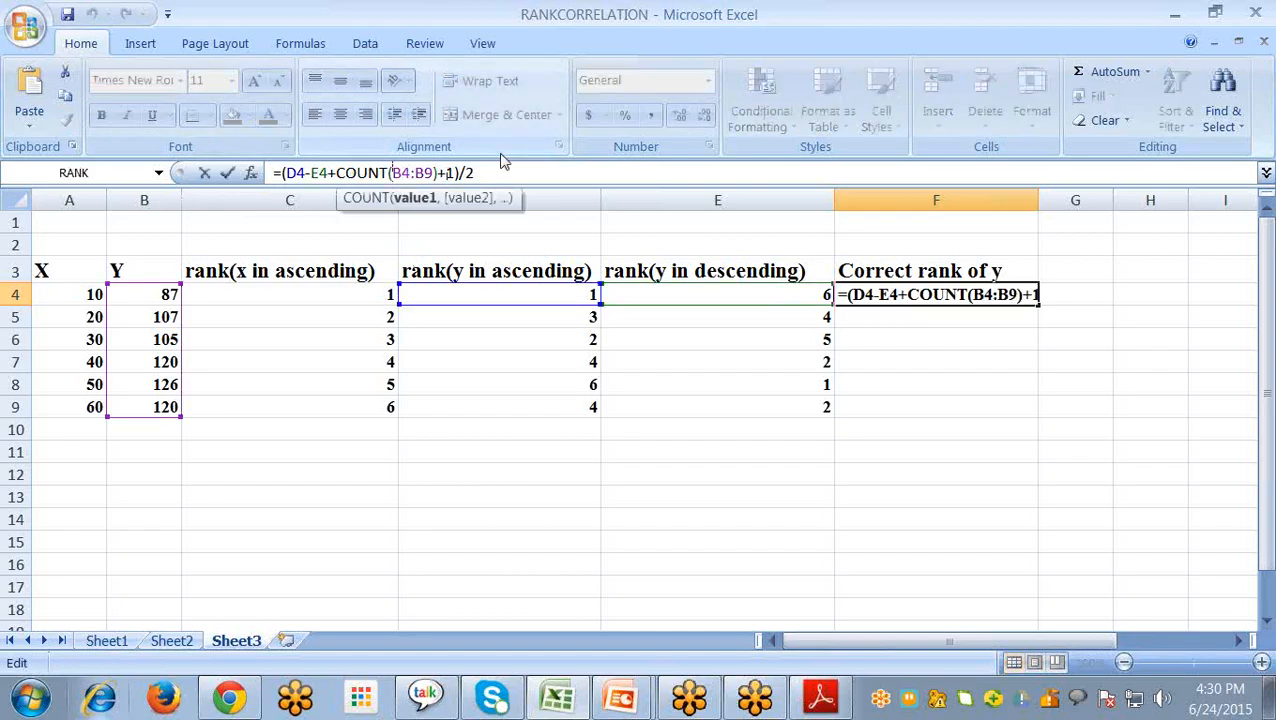
text($)
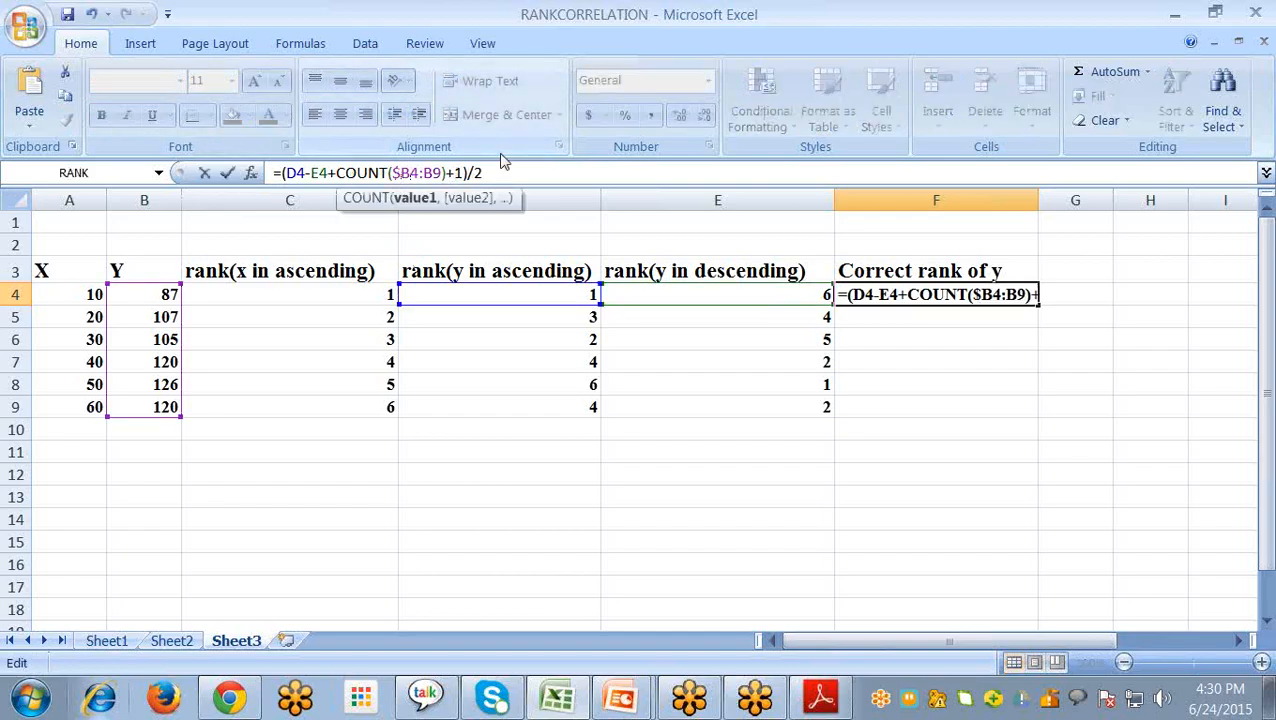
key(Right)
text($)
key(Right)
text($)
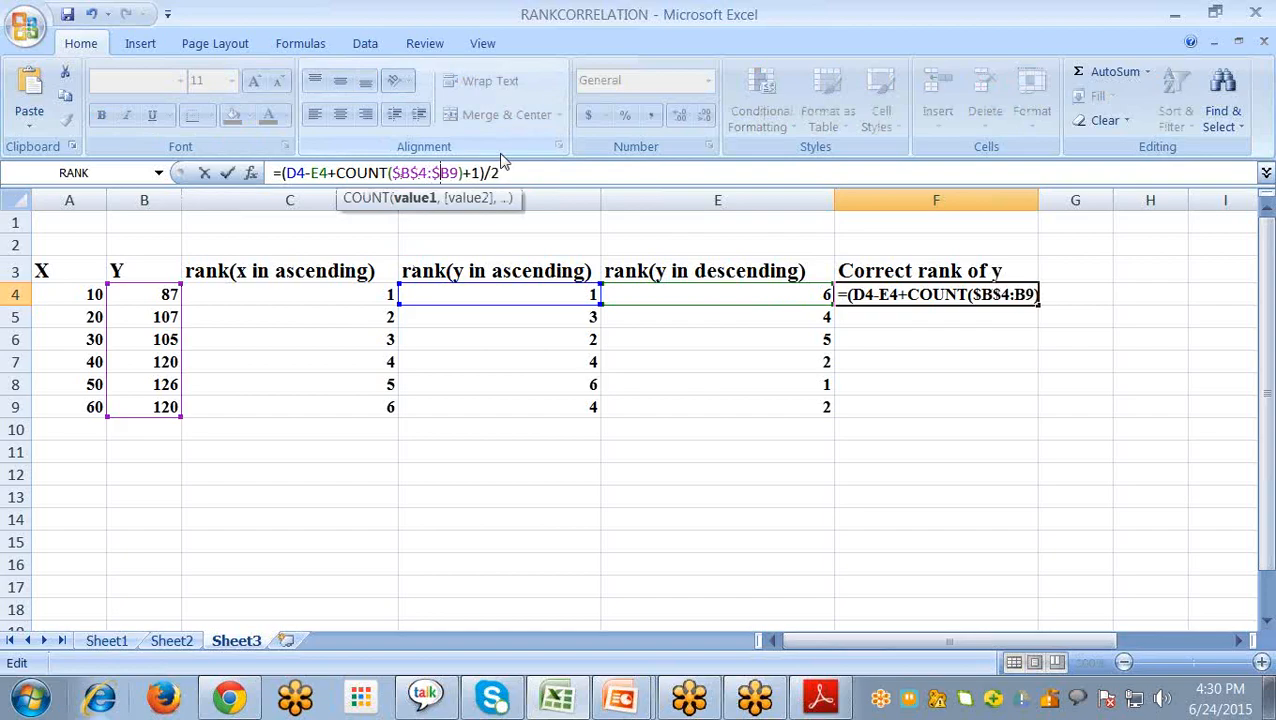
key(Right)
text($)
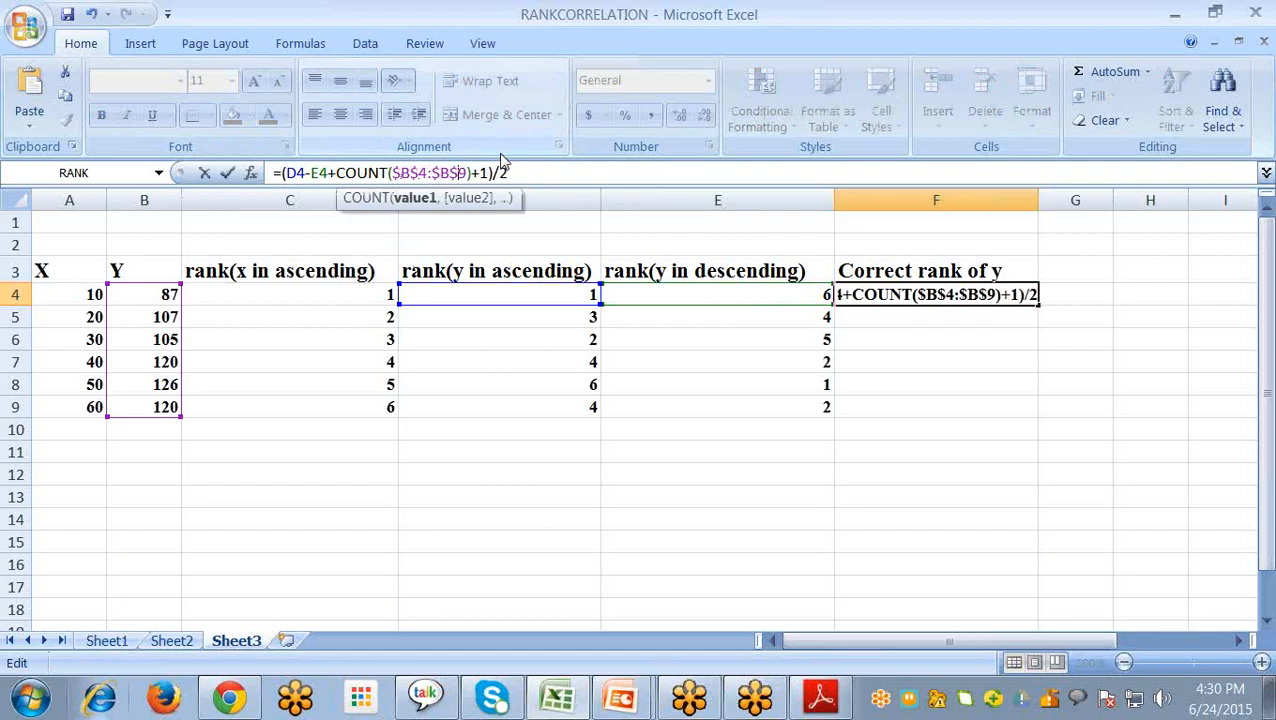
key(Return)
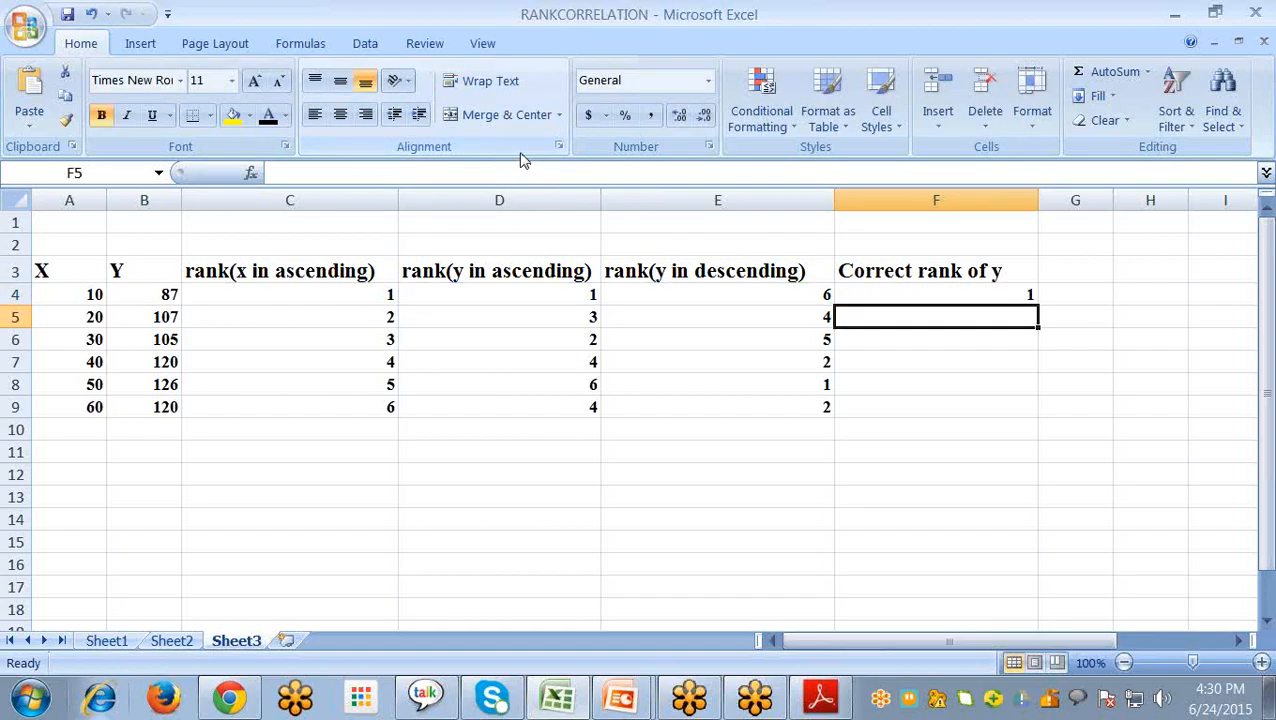
click(948, 293)
drag(1037, 306, 1020, 406)
- Compare the corrected ranks in F7 and F9 for the repeated Y values
click(1002, 364)
click(1002, 407)
click(1002, 368)
click(1000, 410)
click(1000, 367)
click(1009, 403)
click(1005, 367)
click(997, 406)
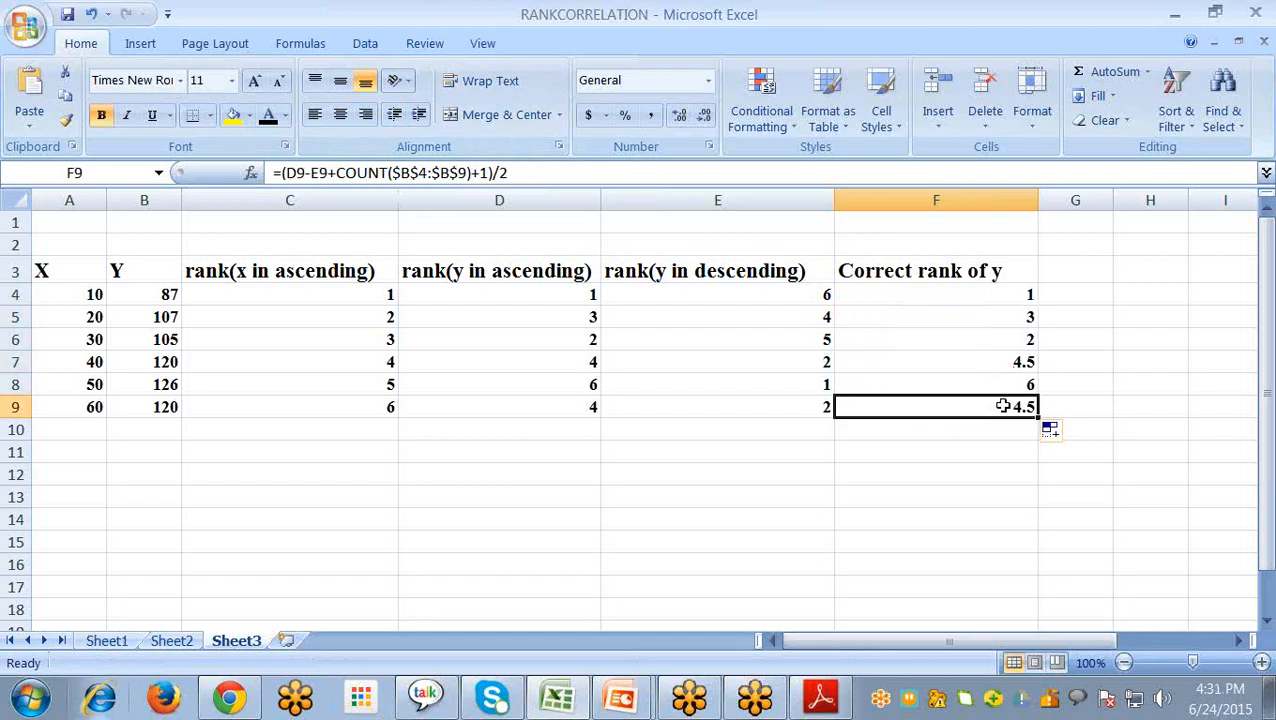
click(872, 452)
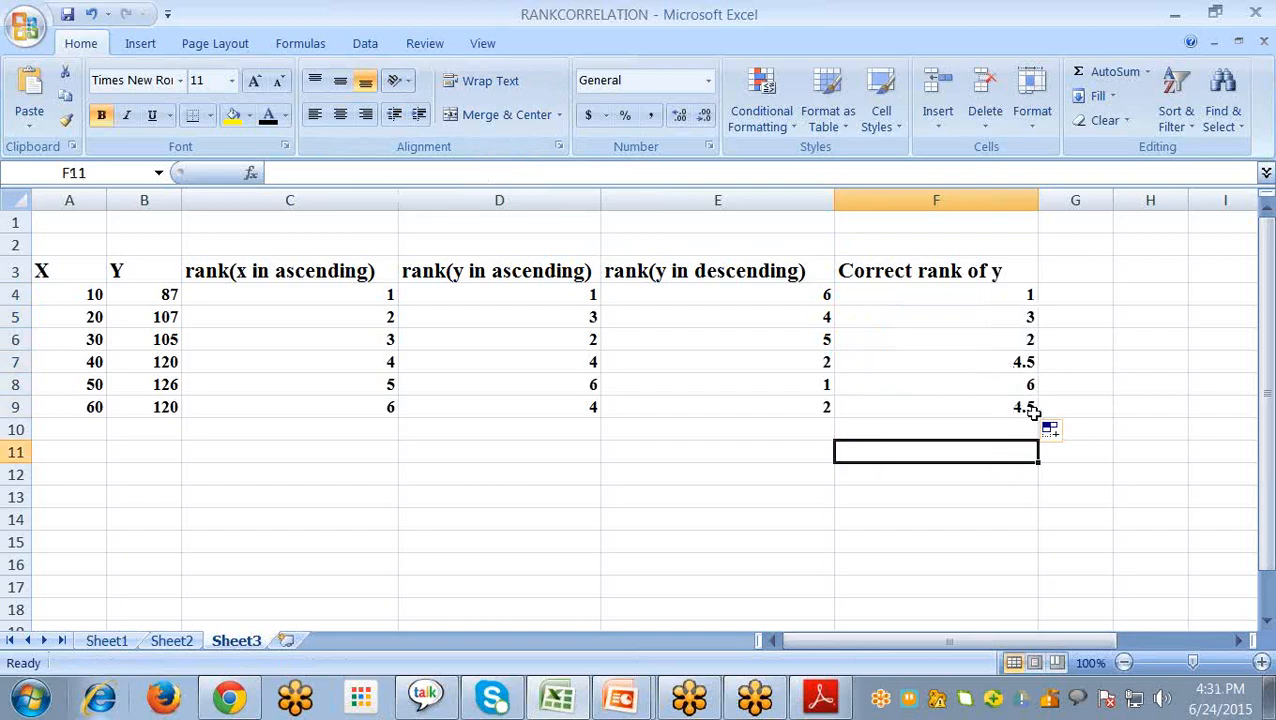
- Calculate the rank correlation in F11 with =CORREL(C4:C9,F4:F9), using the X ranks and the corrected Y ranks
text(=cor)
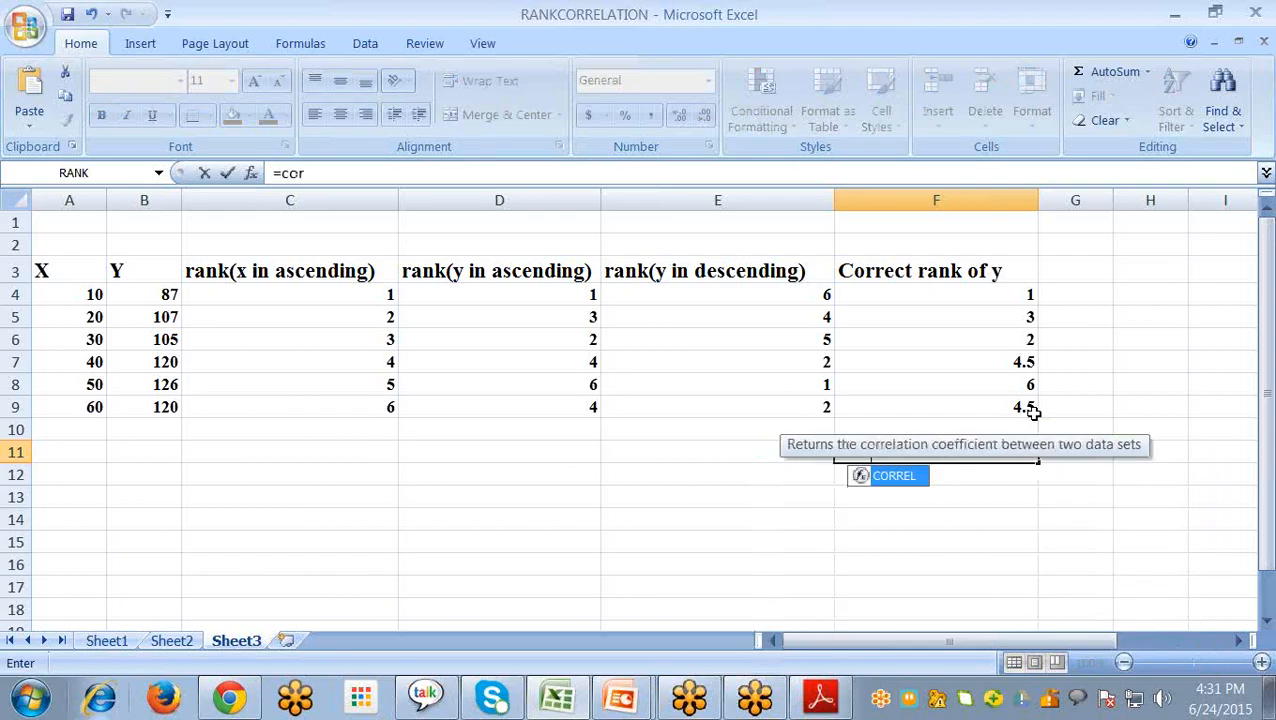
double_click(918, 476)
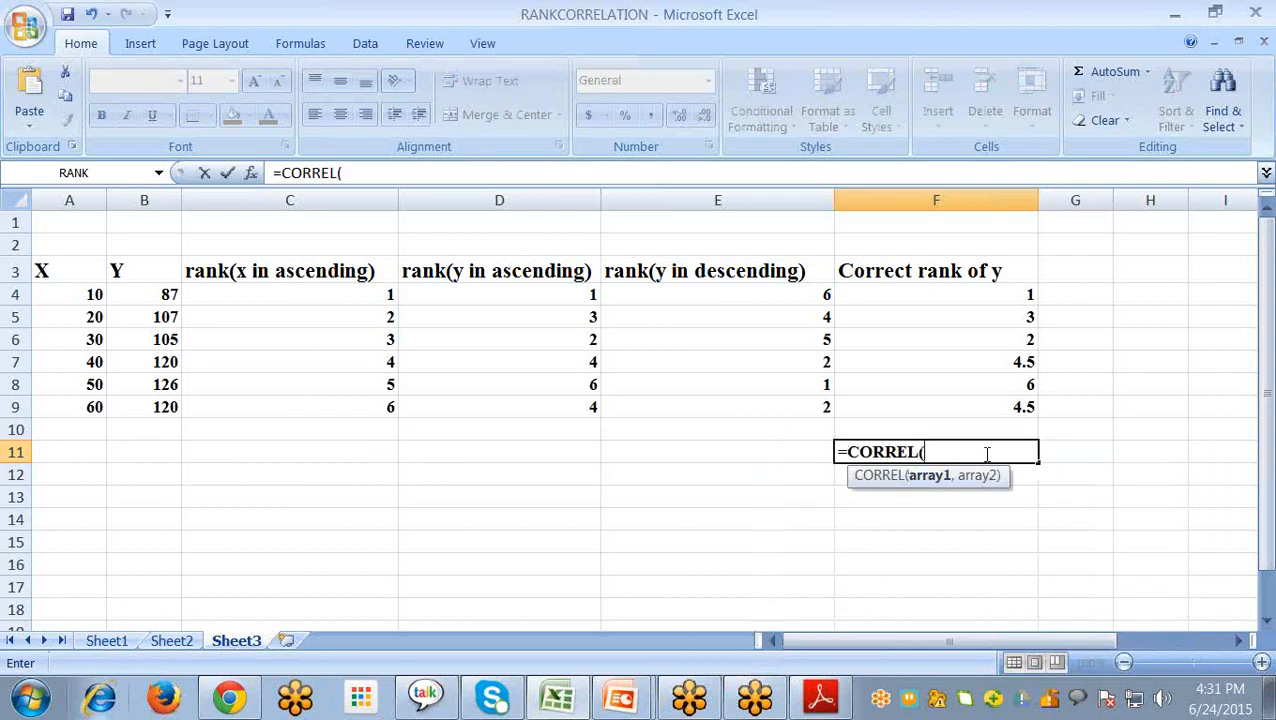
drag(327, 294, 335, 405)
text(,)
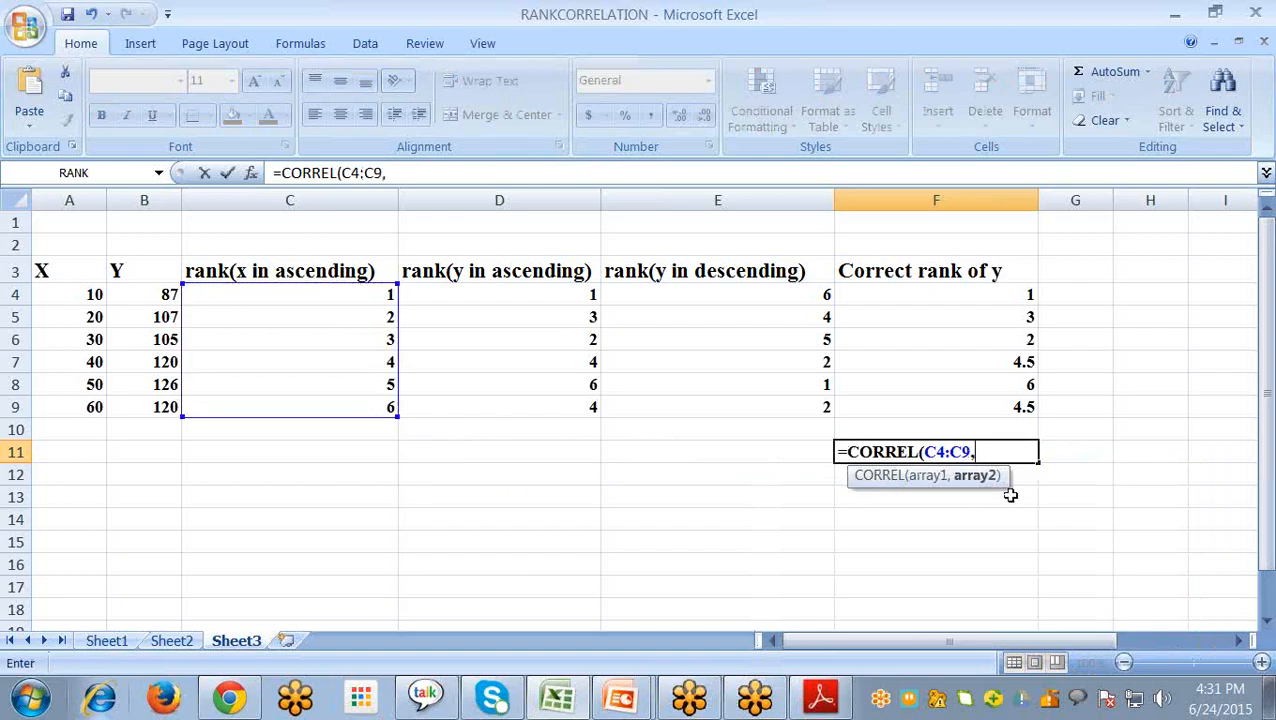
drag(957, 294, 1012, 405)
text())
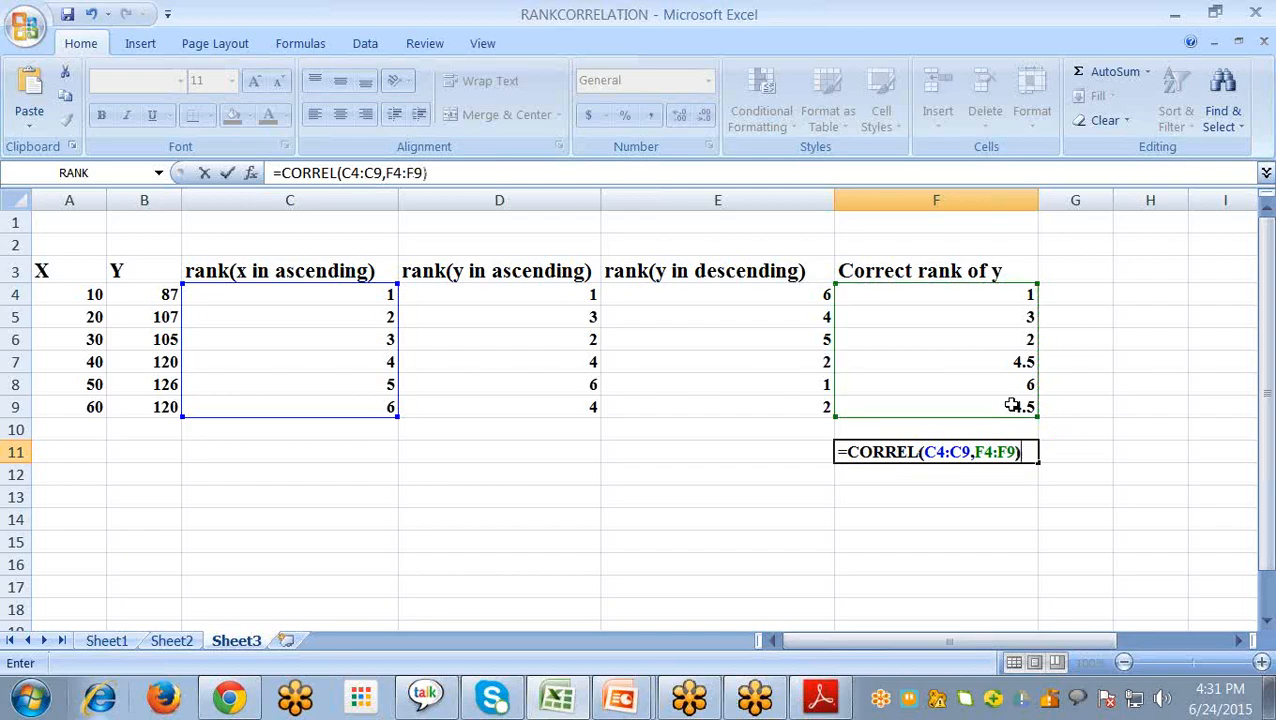
key(Return)
click(967, 456)
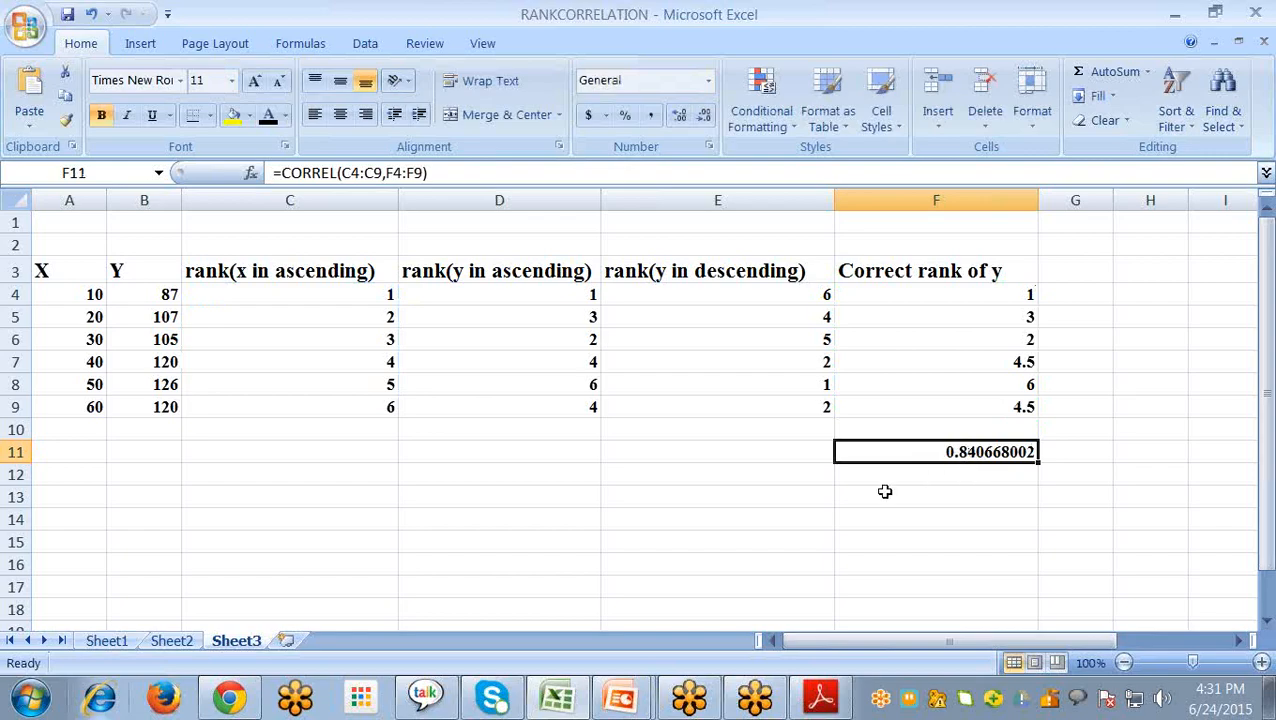
- Switch to the PowerPoint slide show and advance to the Questions & Answers slide
key(alt+Tab)
key(alt+Tab)
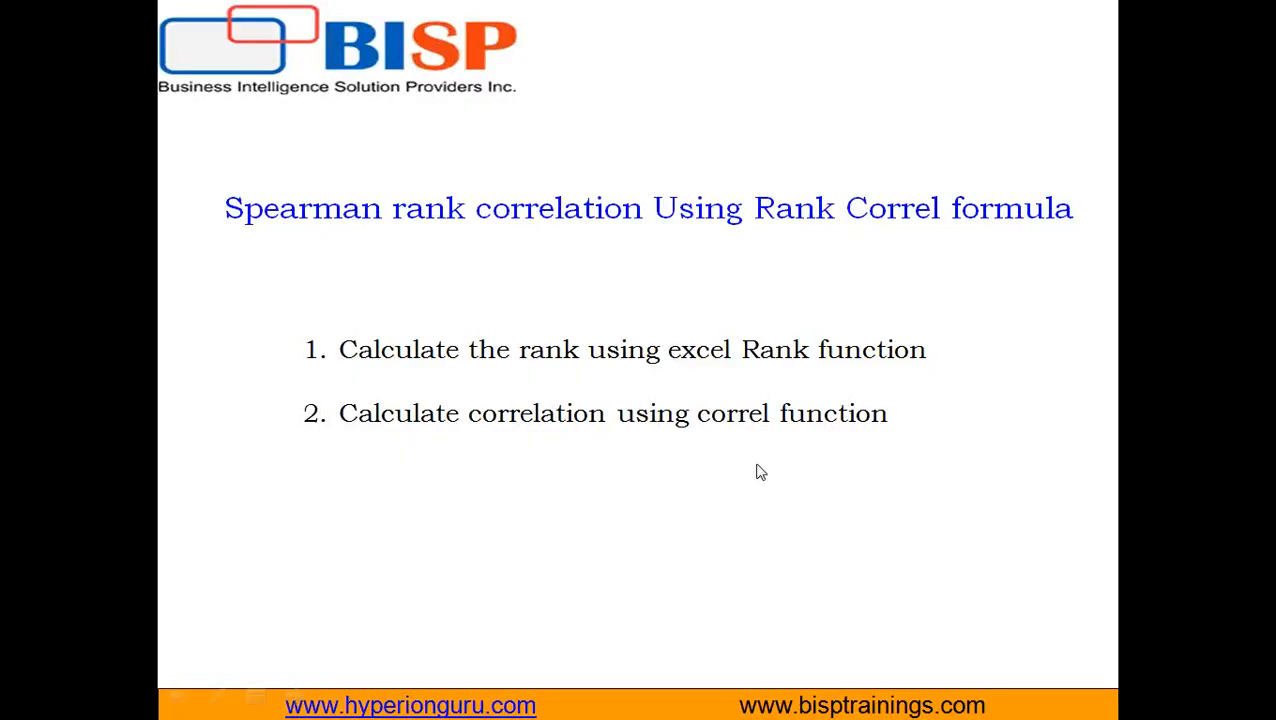
scroll(757, 465, down, 1)
scroll(757, 465, up, 1)
key(Right)
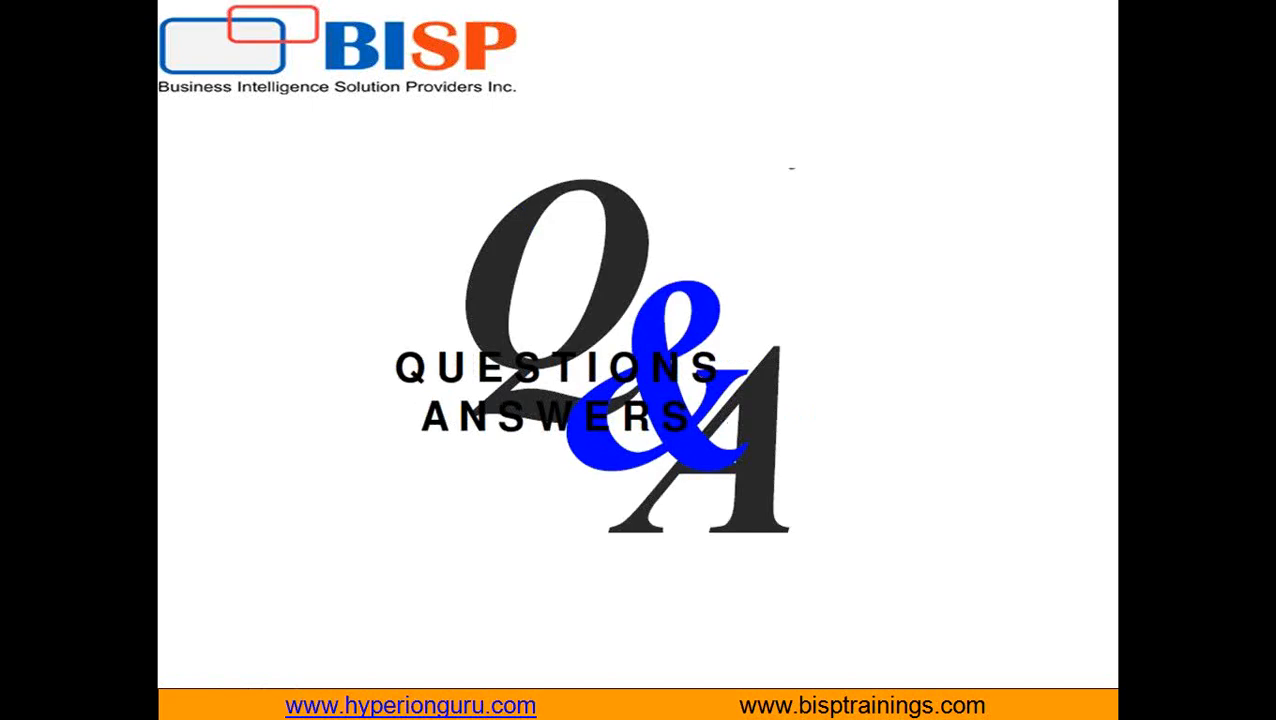